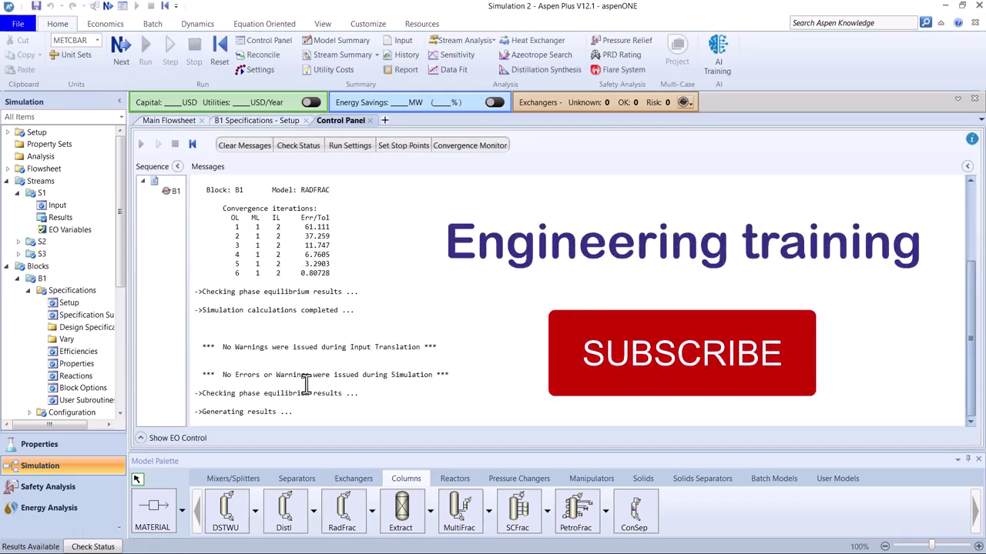
Open the stream results of the distillate stream S2 from the main flowsheet
click(179, 123)
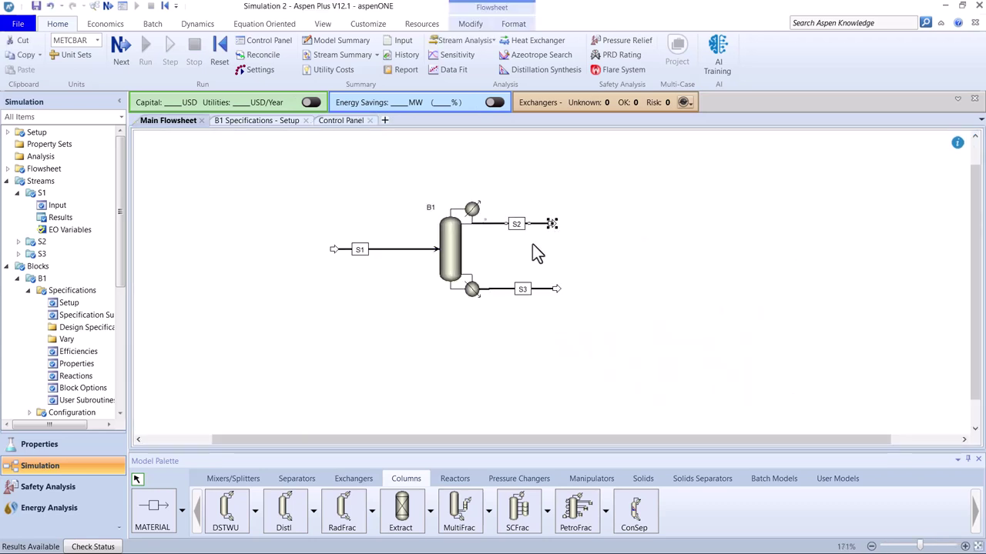
scroll(332, 169, up, 4)
scroll(553, 285, up, 1)
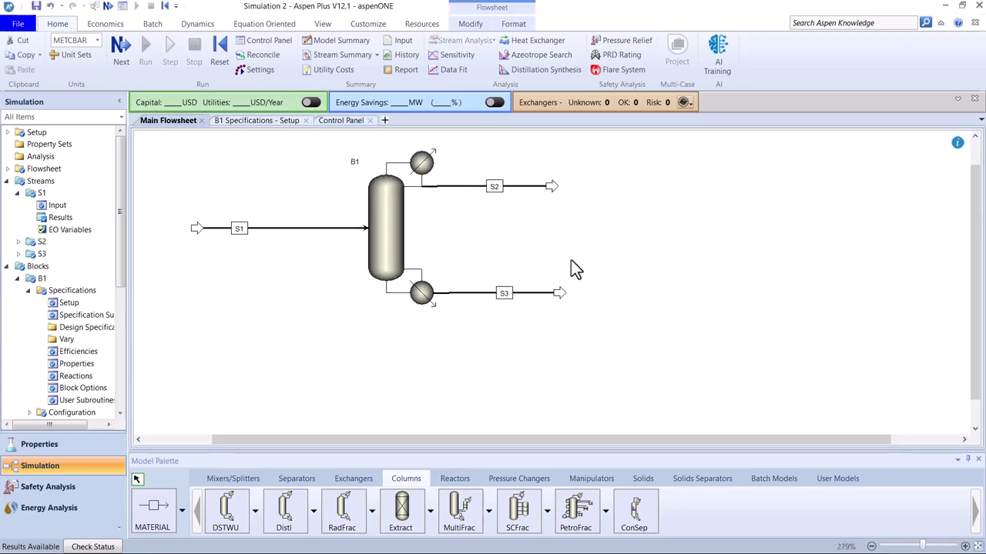
right_click(549, 187)
click(584, 213)
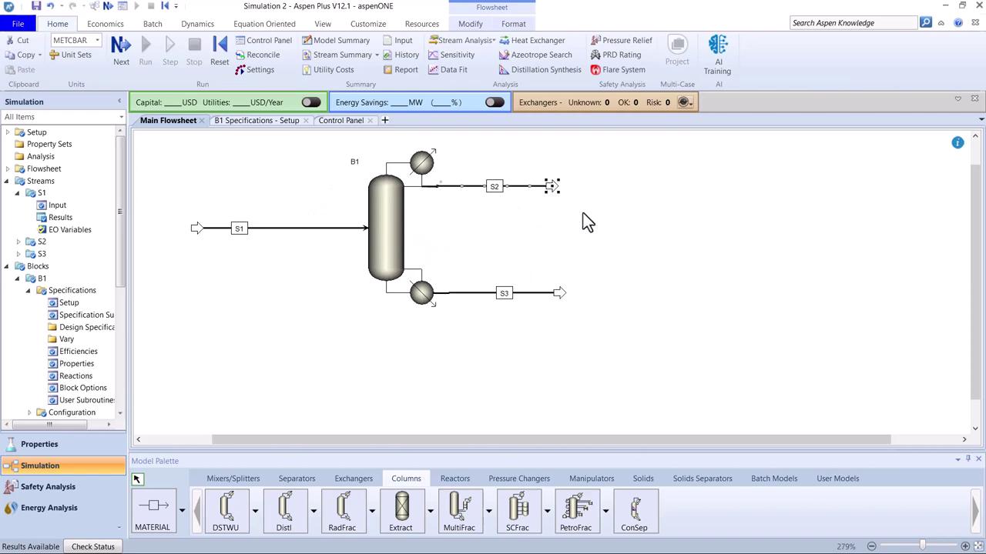
Set the temperature unit in the S2 results to K and check the temperature
scroll(503, 316, down, 3)
click(389, 216)
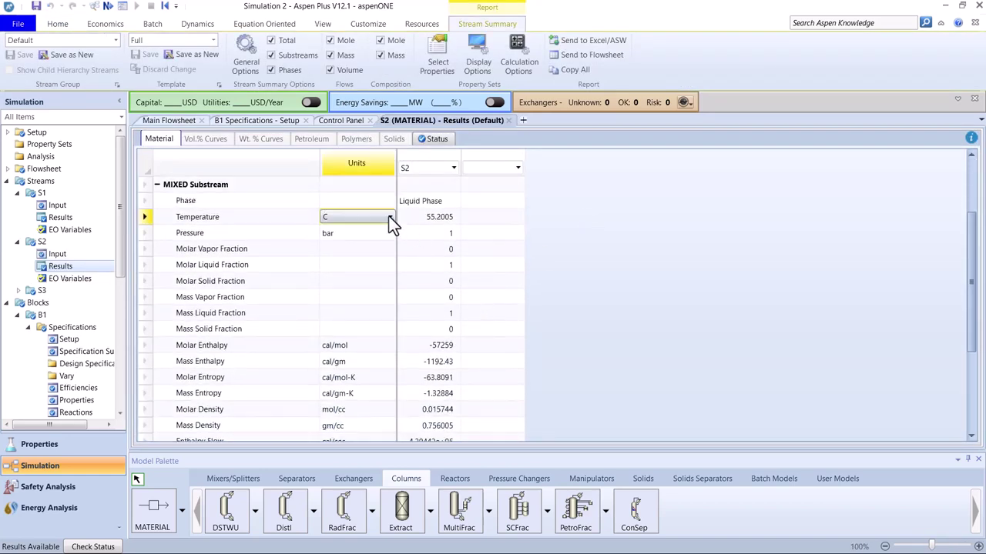
click(389, 216)
click(349, 254)
click(428, 238)
click(416, 220)
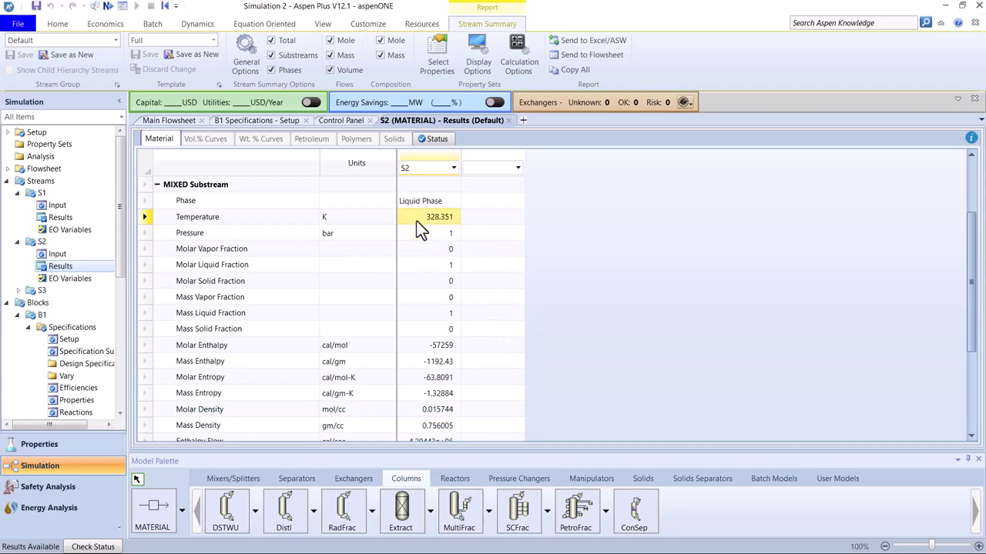
Expand the mole fractions in the S2 results and examine the acetone and methanol values
scroll(406, 339, down, 5)
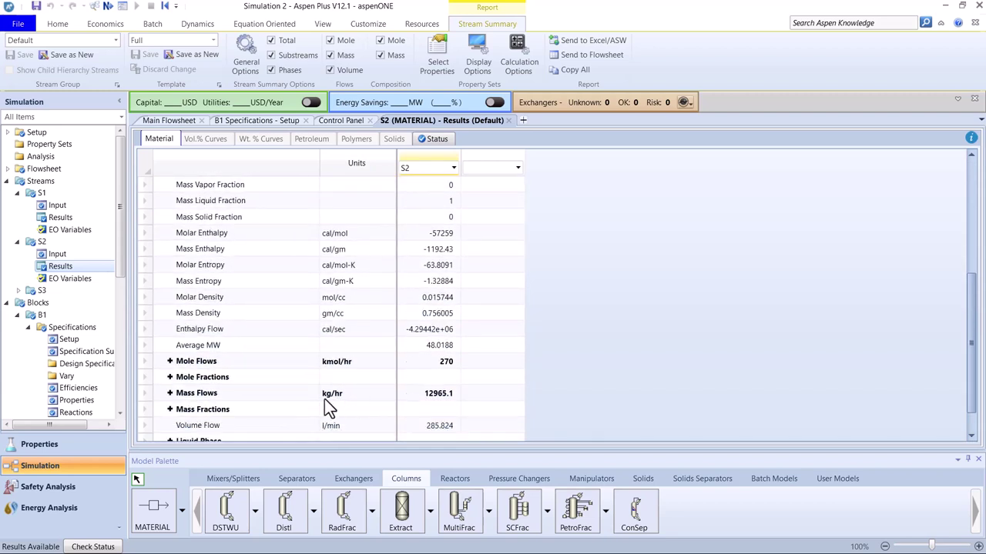
click(169, 345)
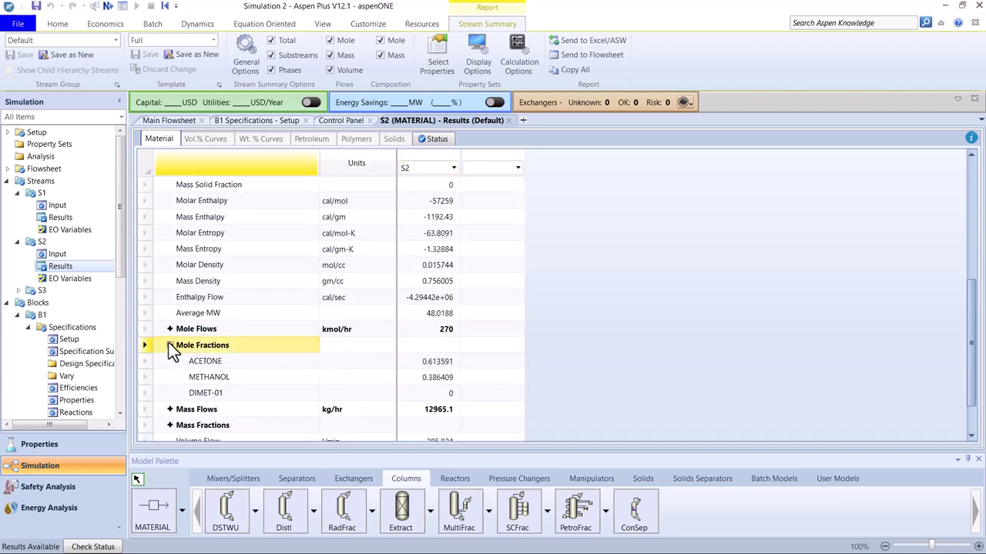
click(425, 375)
click(432, 363)
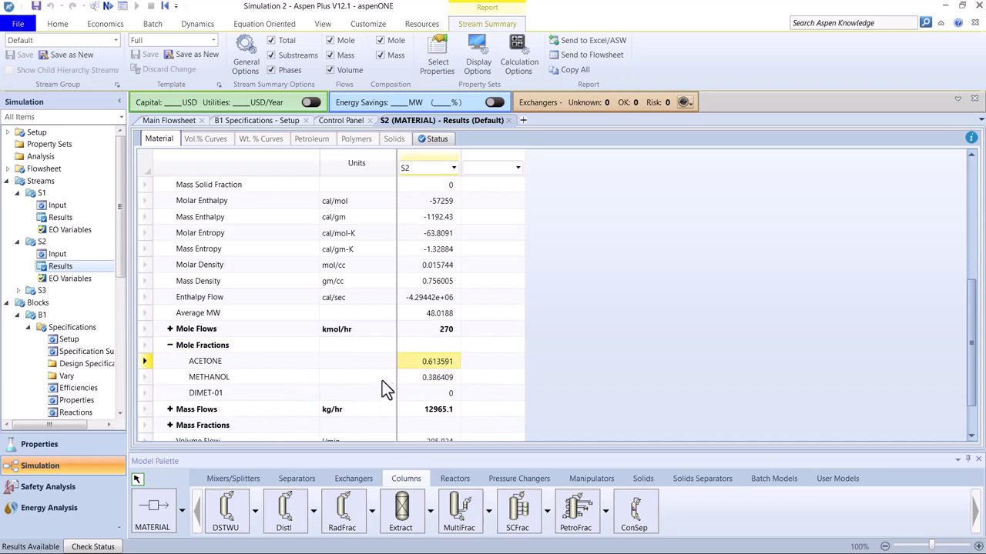
click(219, 378)
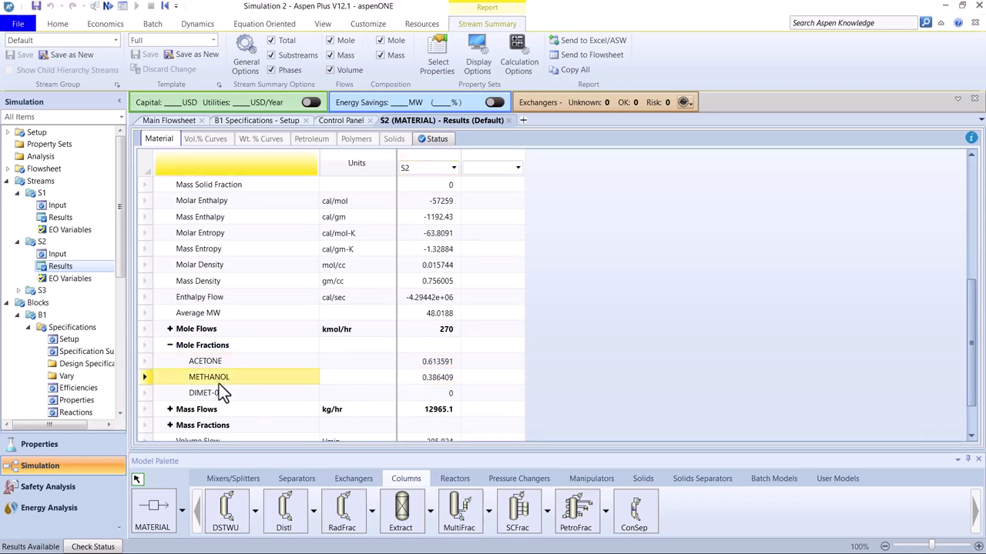
Add a second material feed stream to column B1 on the main flowsheet, entering above feed S1
click(172, 122)
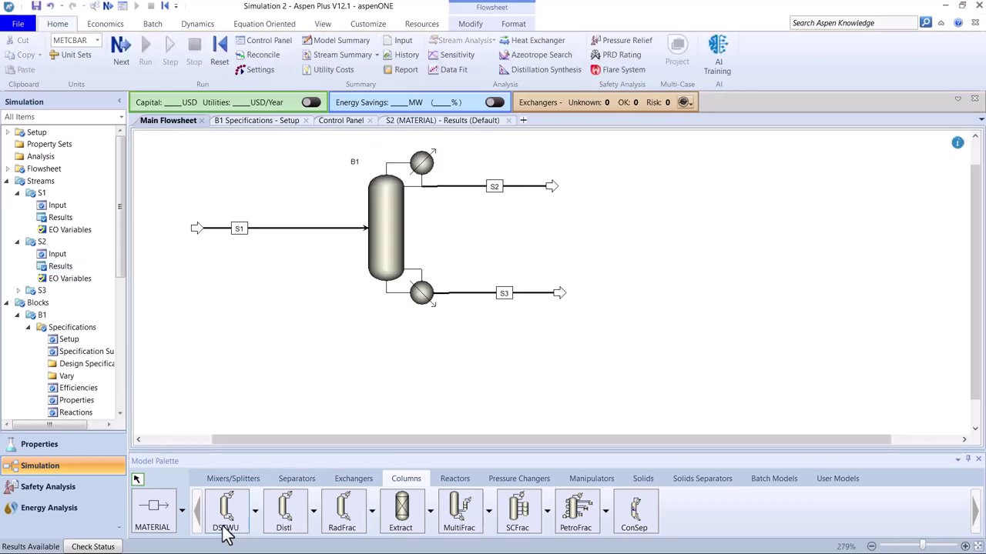
click(152, 522)
click(359, 227)
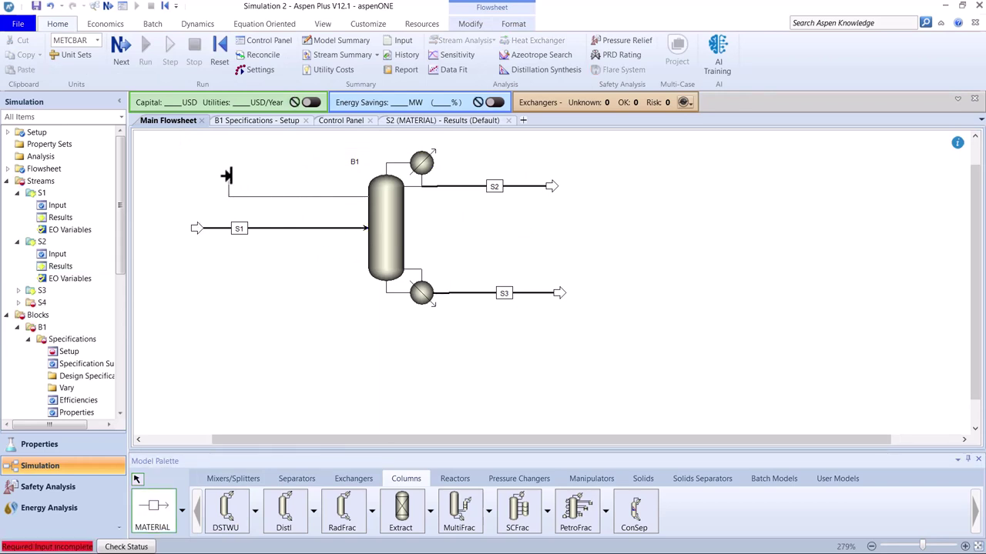
click(225, 173)
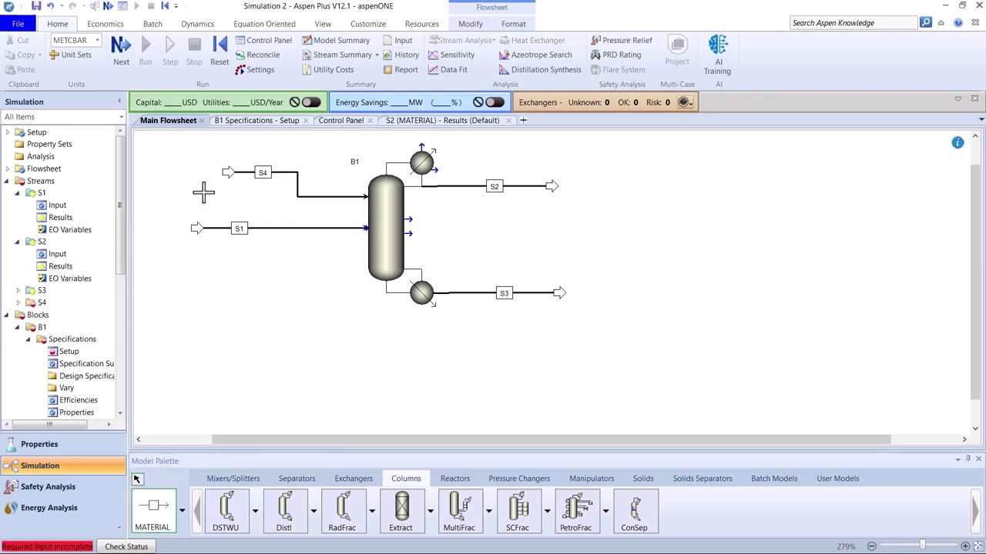
right_click(501, 248)
Rename the new upper feed stream as DM
click(262, 173)
click(262, 172)
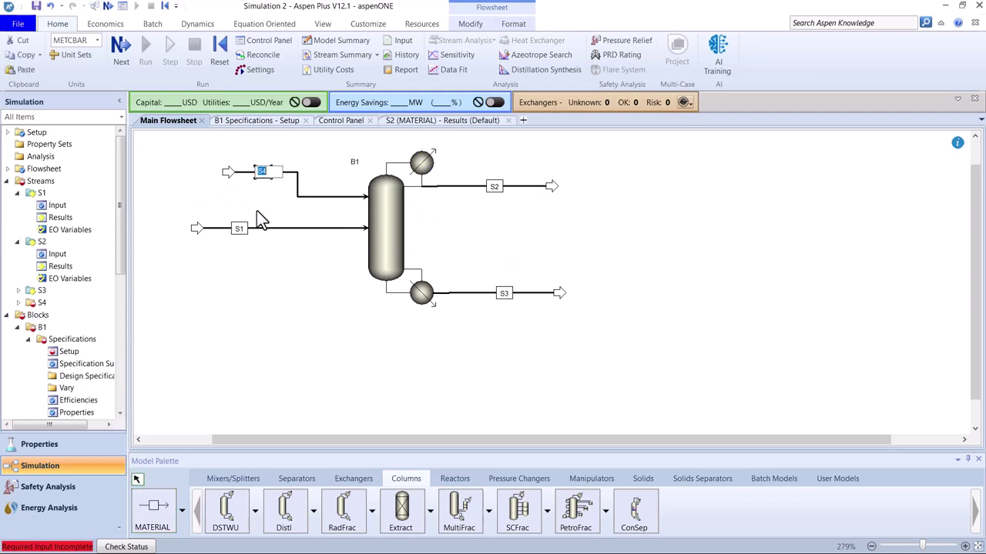
text(DM)
click(299, 307)
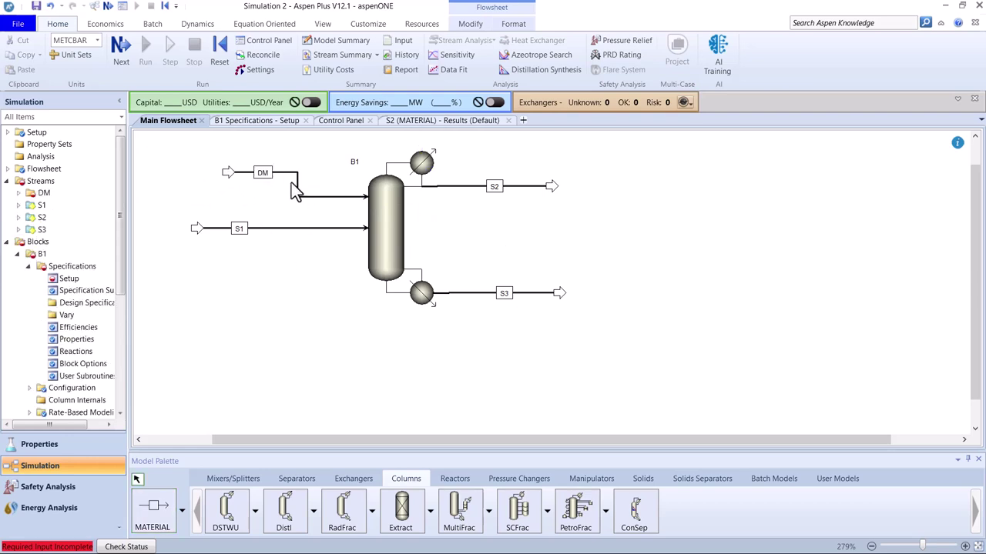
Specify the DM feed stream's temperature as 320 K and its pressure as 1.5 bar
double_click(309, 195)
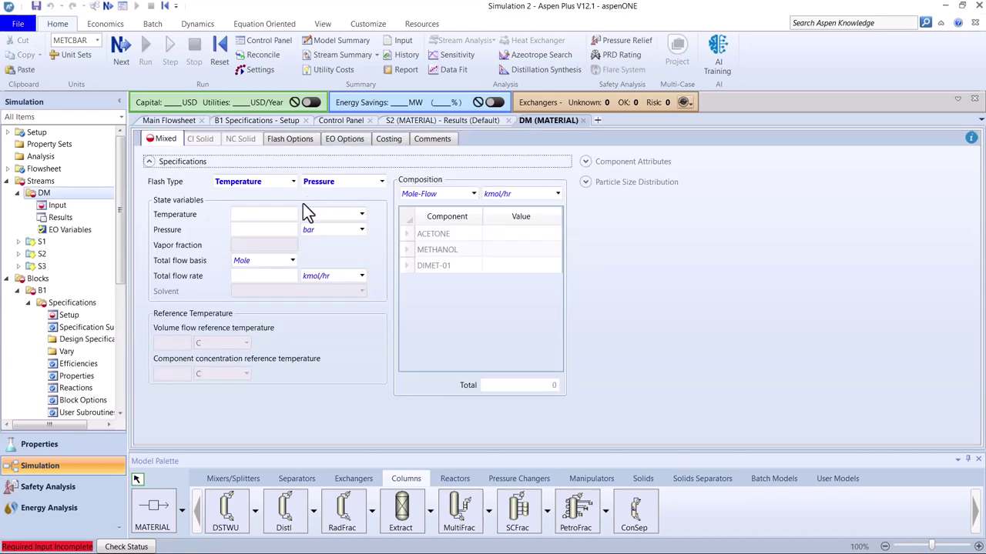
click(286, 216)
text(3)
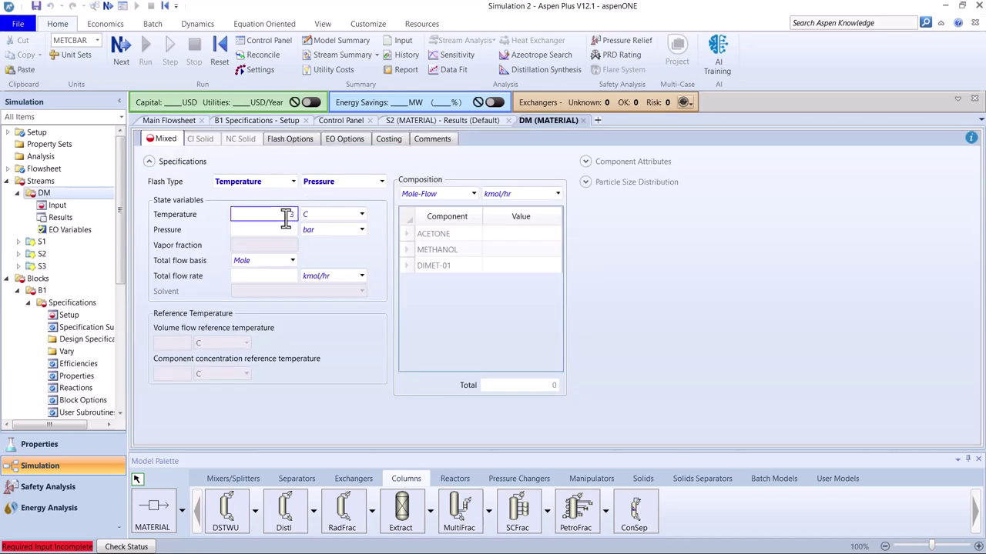
text(20)
click(361, 214)
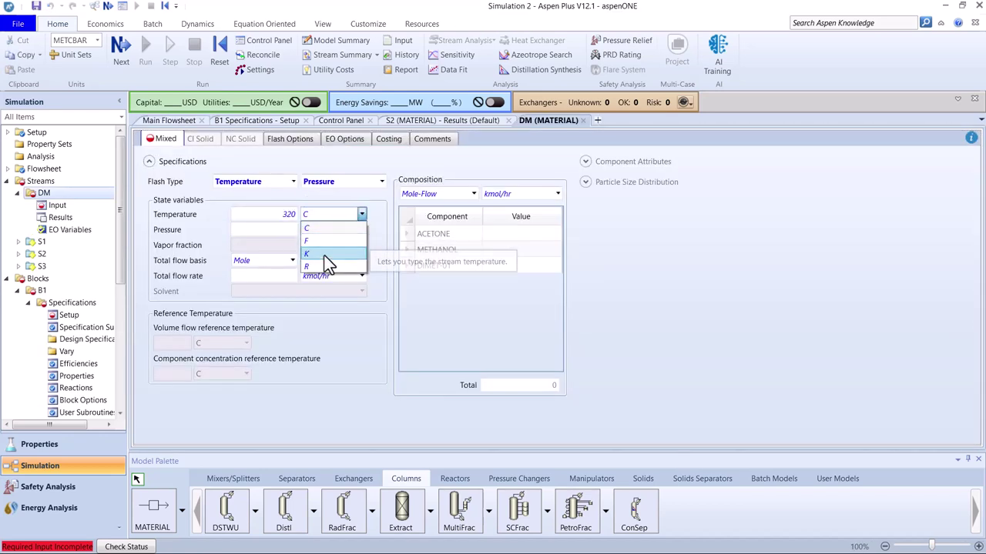
click(324, 254)
click(284, 229)
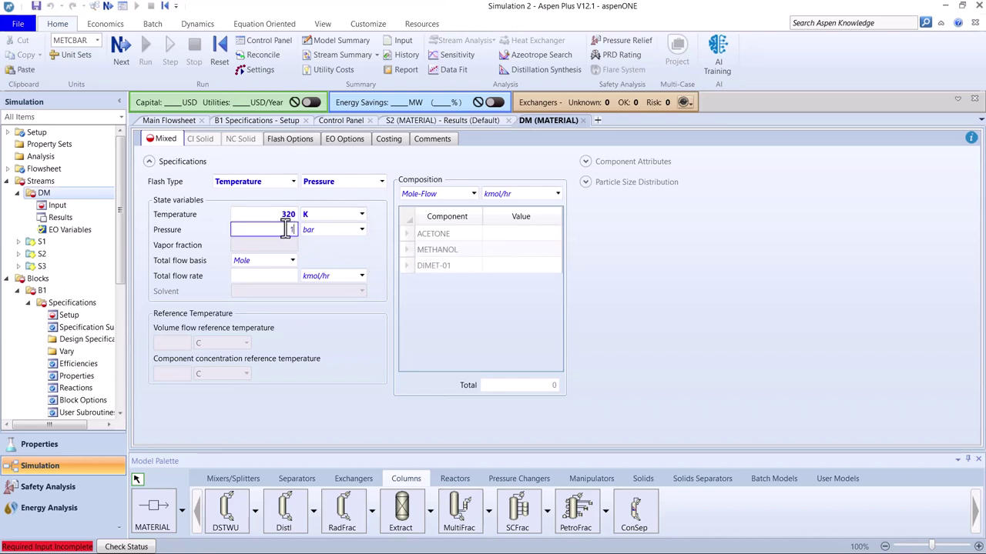
text(1.5)
key(Return)
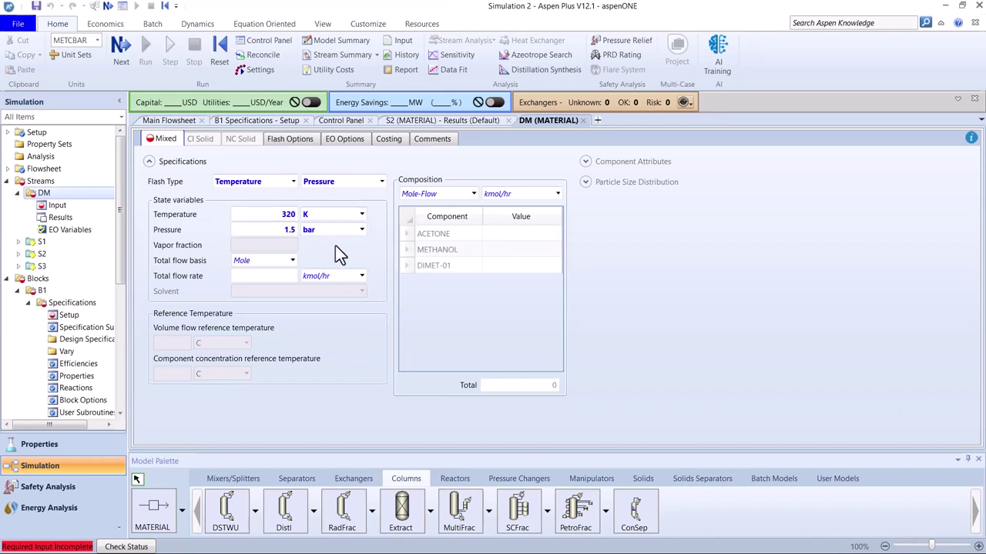
Set the DIMET-01 mole flow in the DM stream composition to 720 kmol/hr
click(293, 277)
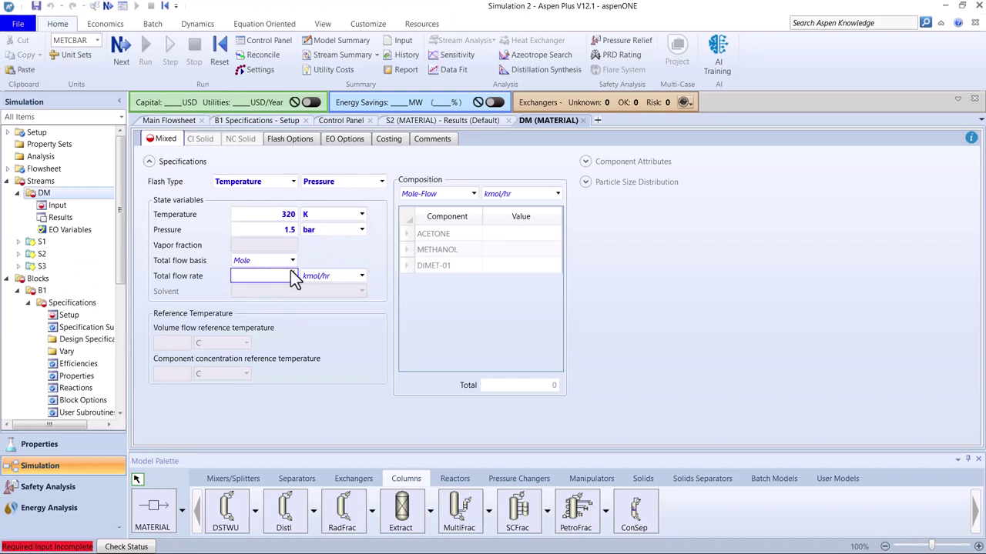
click(485, 194)
click(516, 266)
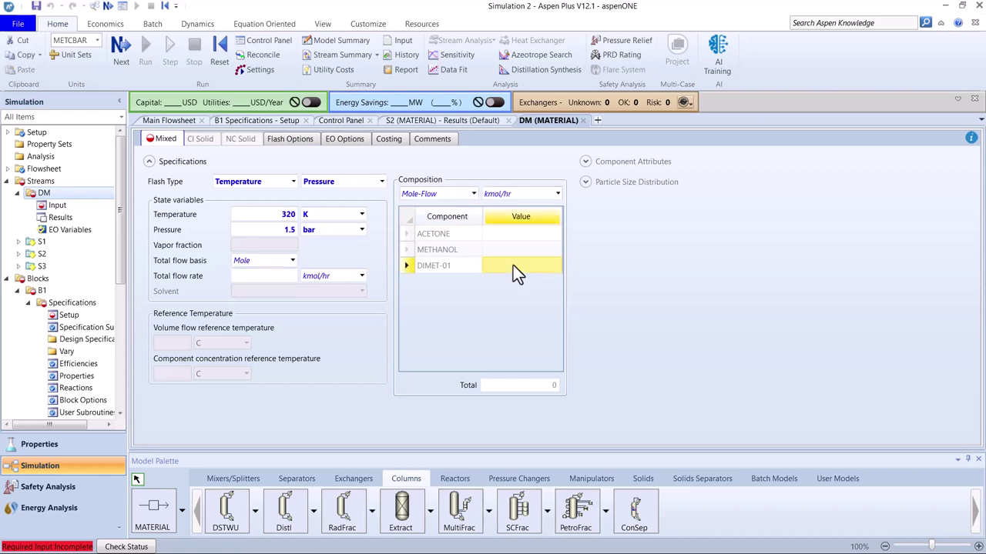
text(720)
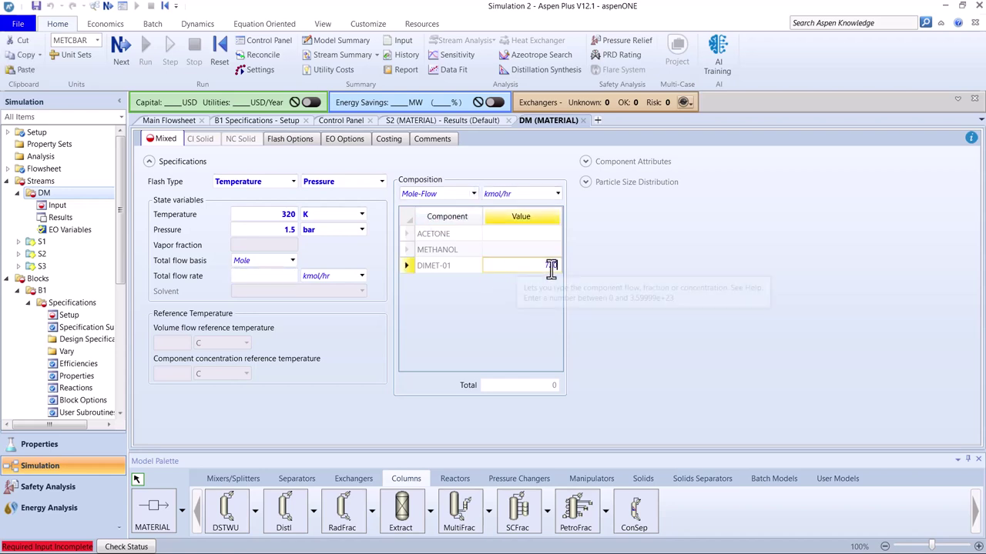
key(Return)
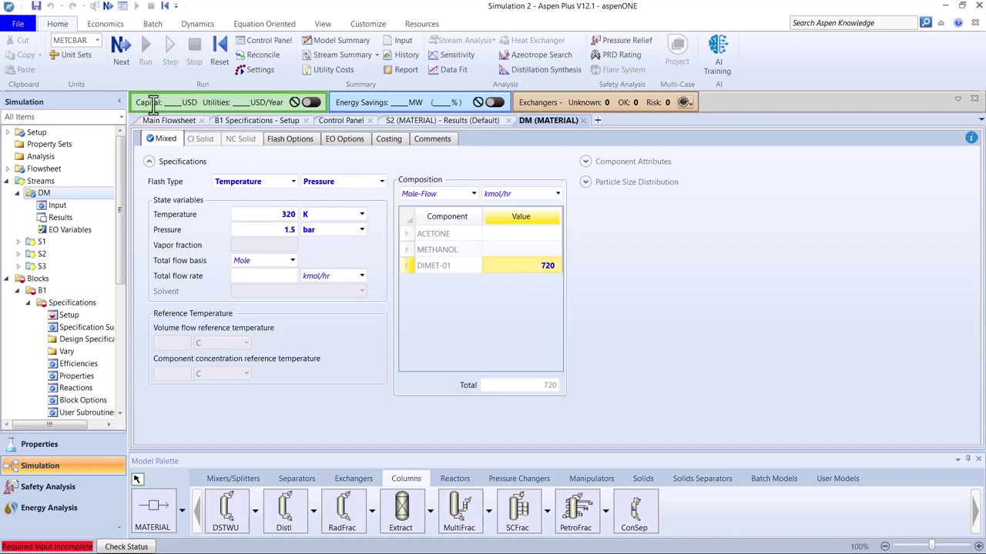
Set the feed stage of stream DM in column B1's setup to 4, keeping the Above-Stage convention
click(121, 53)
click(244, 204)
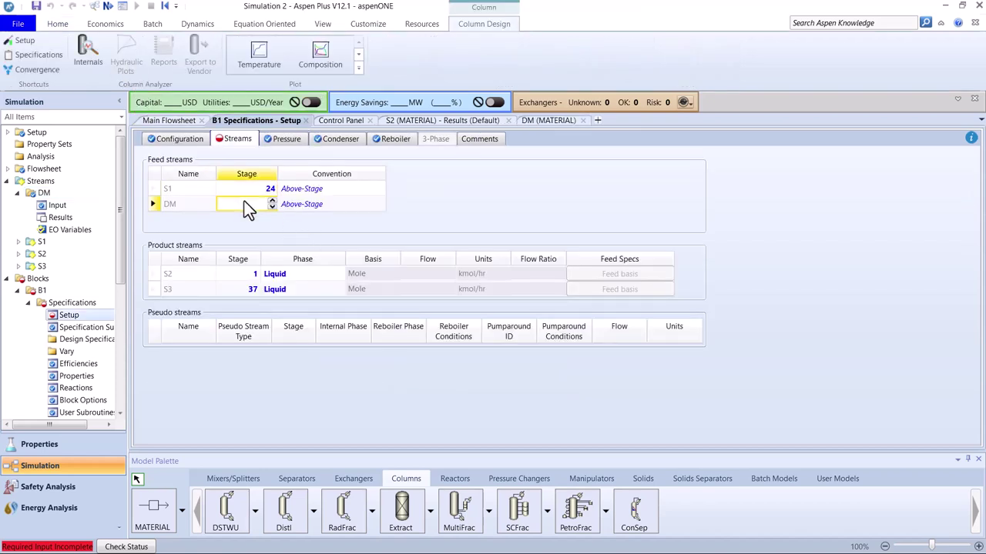
text(4)
click(412, 200)
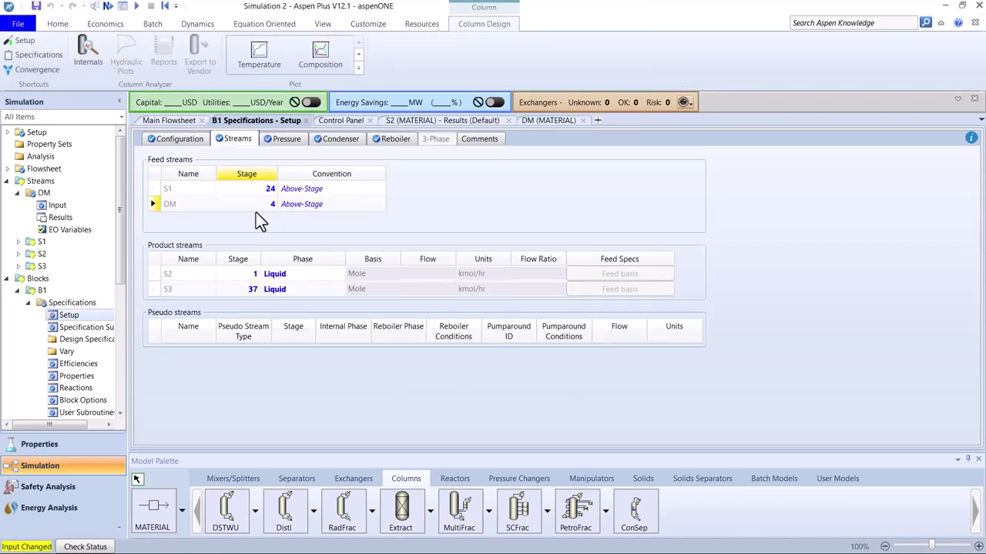
Run the simulation from the main flowsheet and open the results of distillate stream S2
click(168, 120)
click(145, 48)
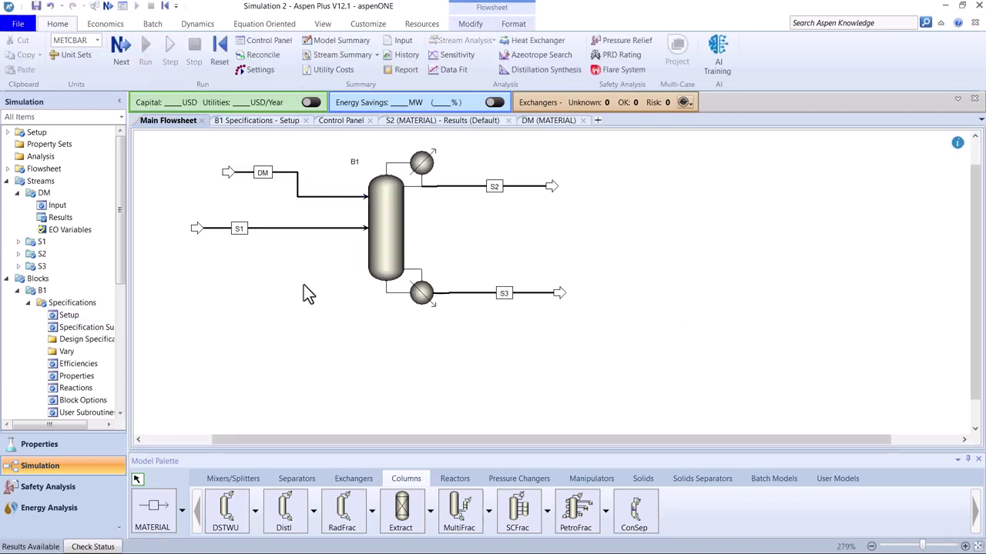
right_click(554, 187)
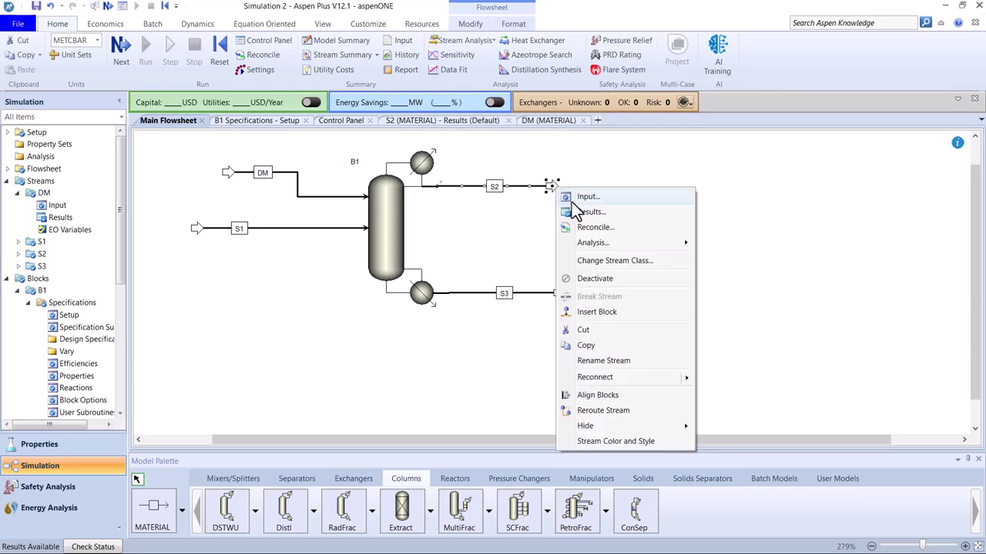
click(577, 208)
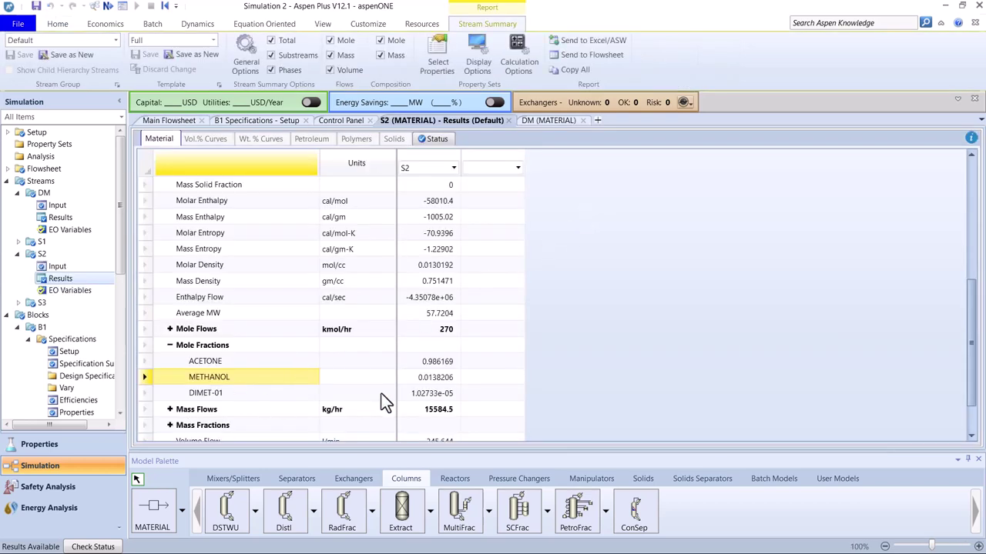
Examine the acetone and methanol mole fractions in the recalculated S2 results
click(416, 377)
click(429, 364)
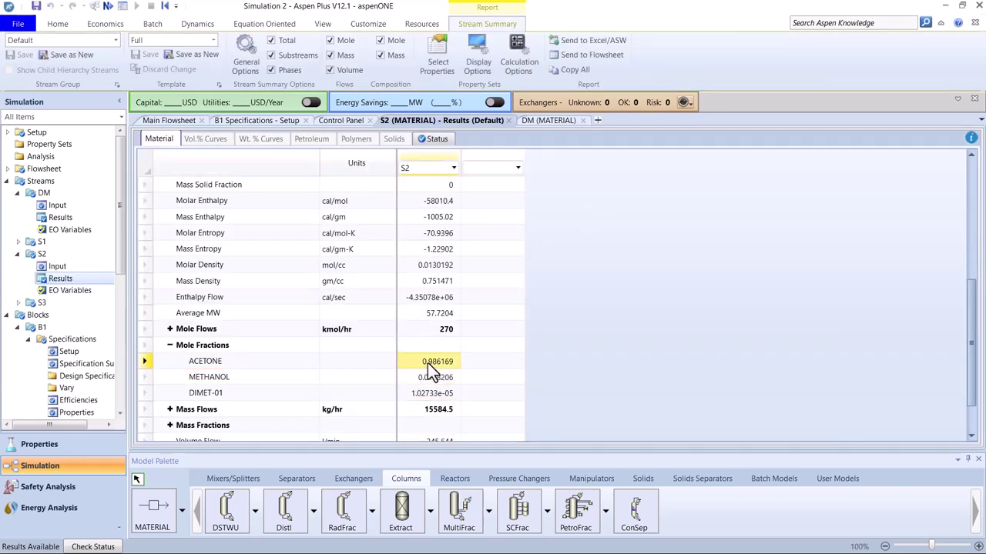
click(454, 373)
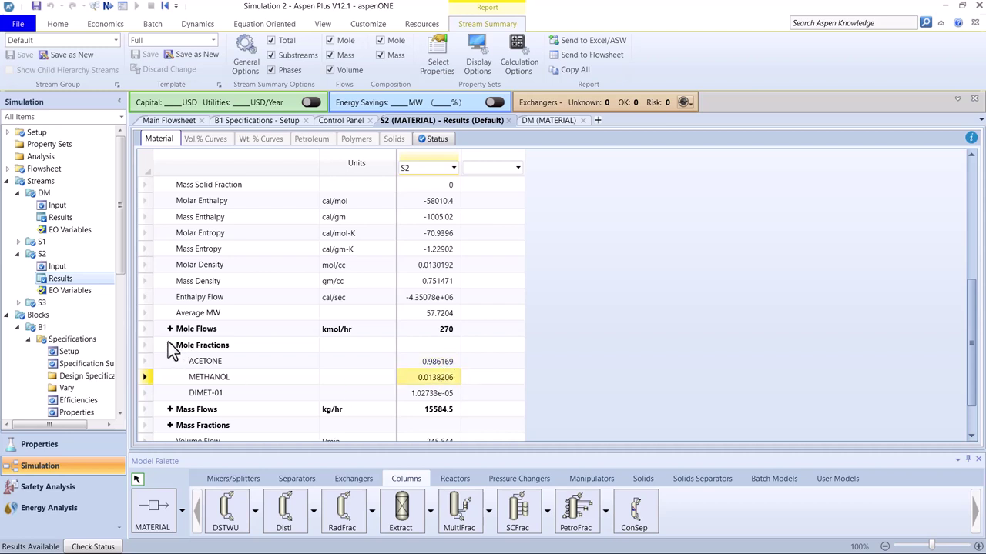
click(169, 345)
click(169, 345)
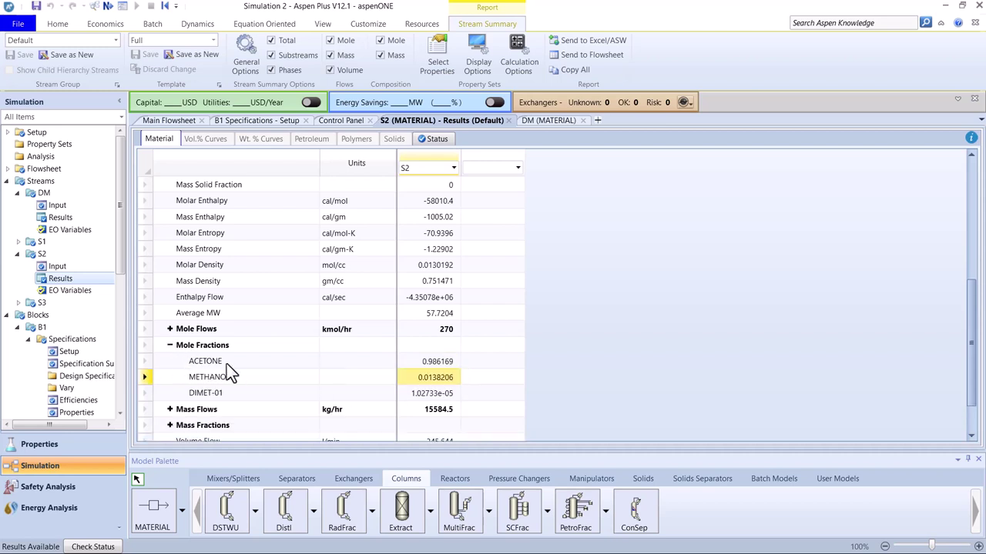
click(417, 362)
Expand the mass fractions in the S2 results and check the acetone value
click(170, 425)
scroll(211, 392, down, 1)
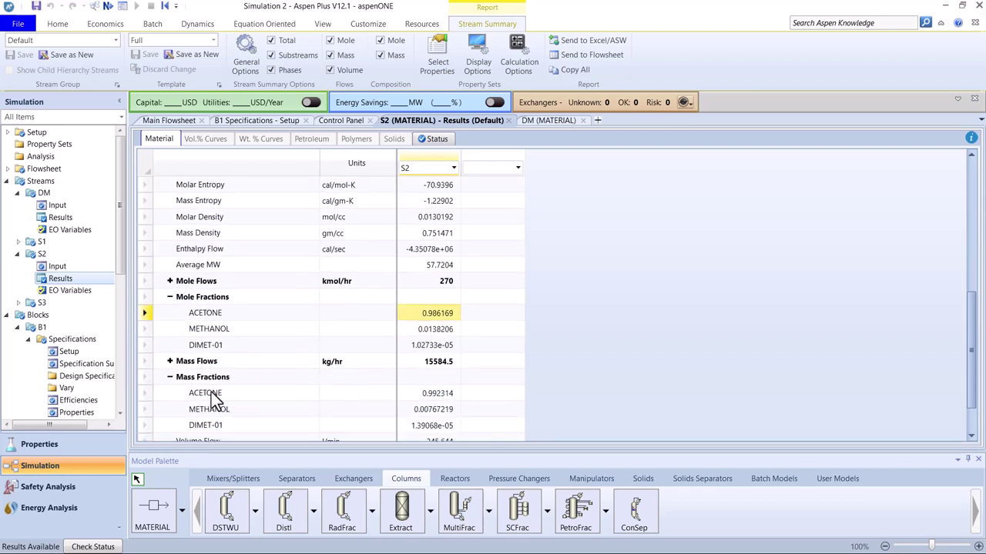
click(418, 396)
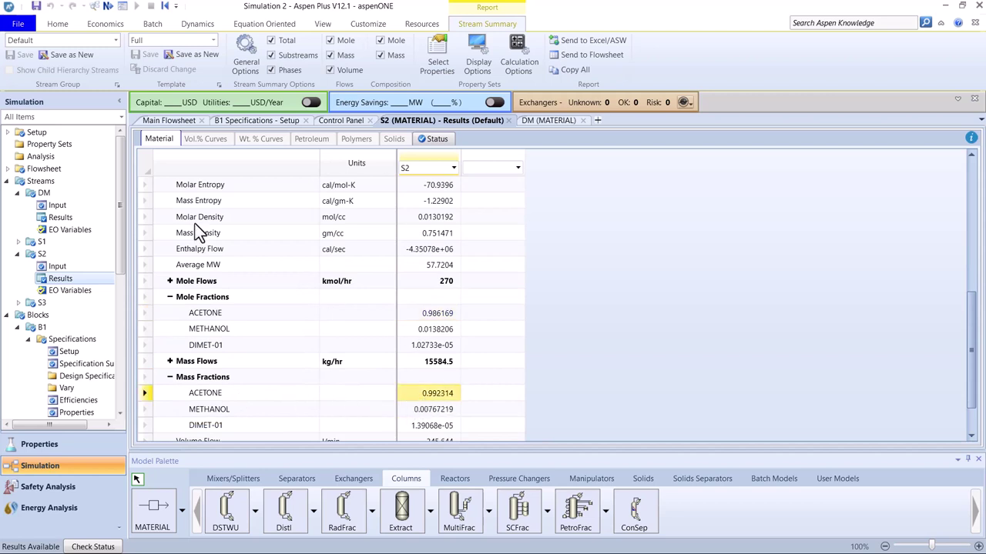
Close the B1 setup, Control Panel, S2 results and DM stream forms, leaving only the main flowsheet open
click(306, 121)
click(265, 121)
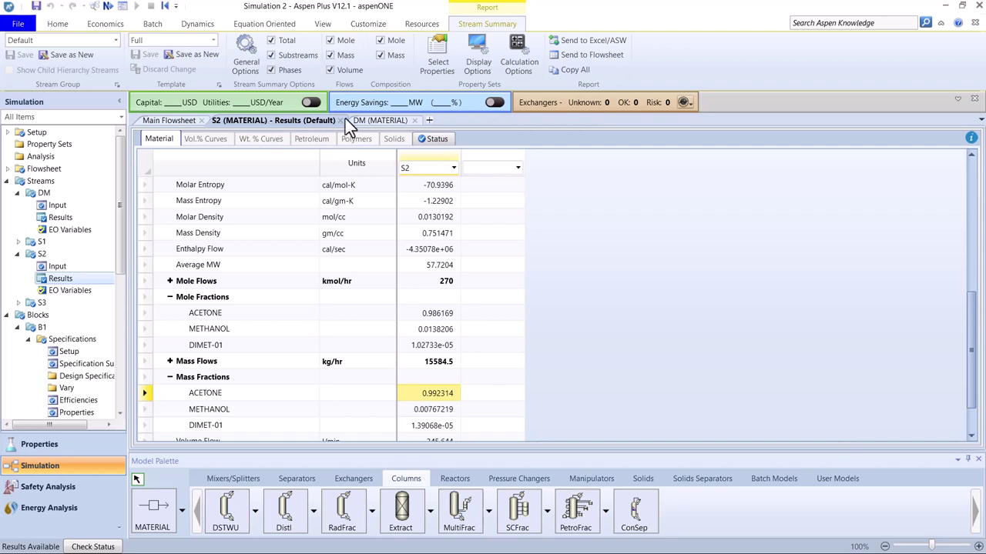
click(339, 121)
click(286, 121)
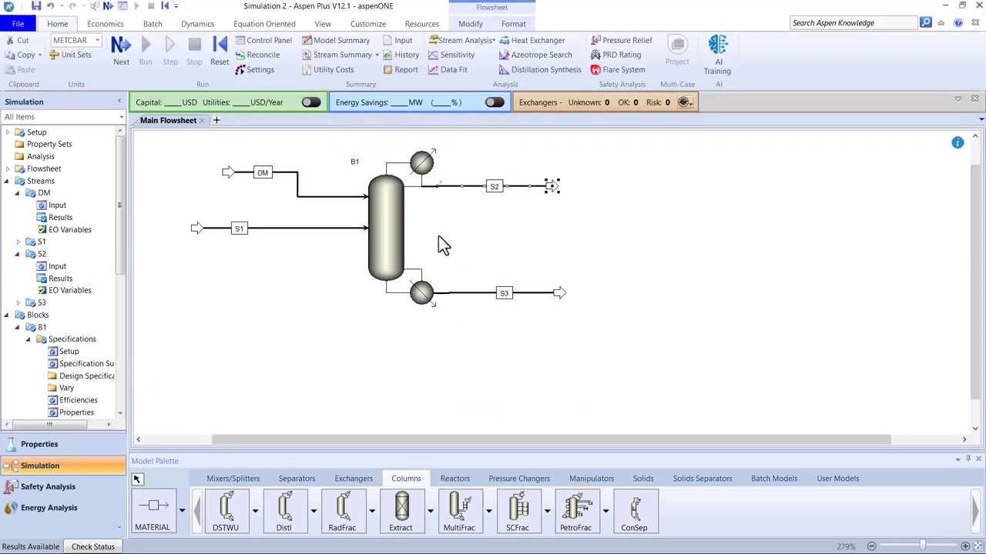
Place a second RadFrac column on the flowsheet to the right of B1
click(964, 440)
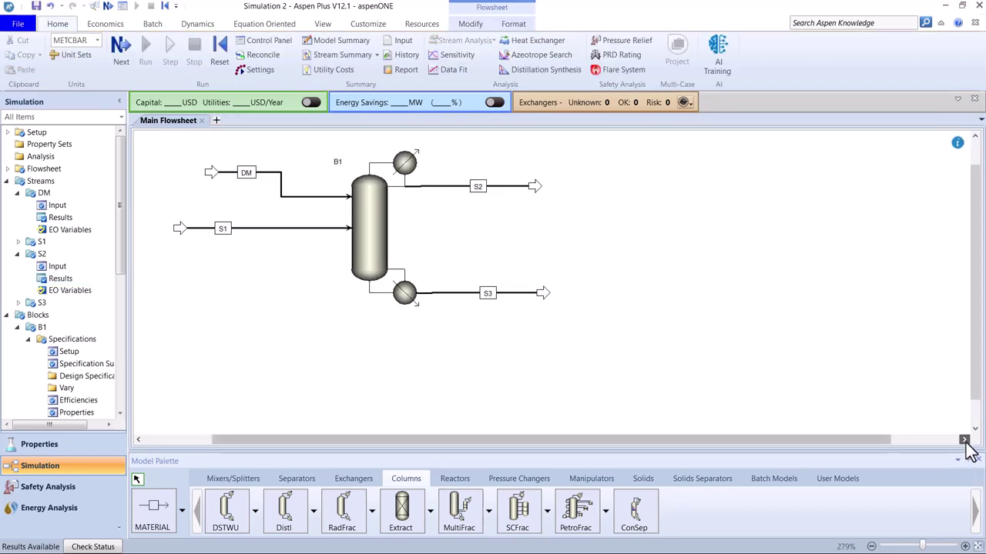
click(964, 440)
click(964, 440)
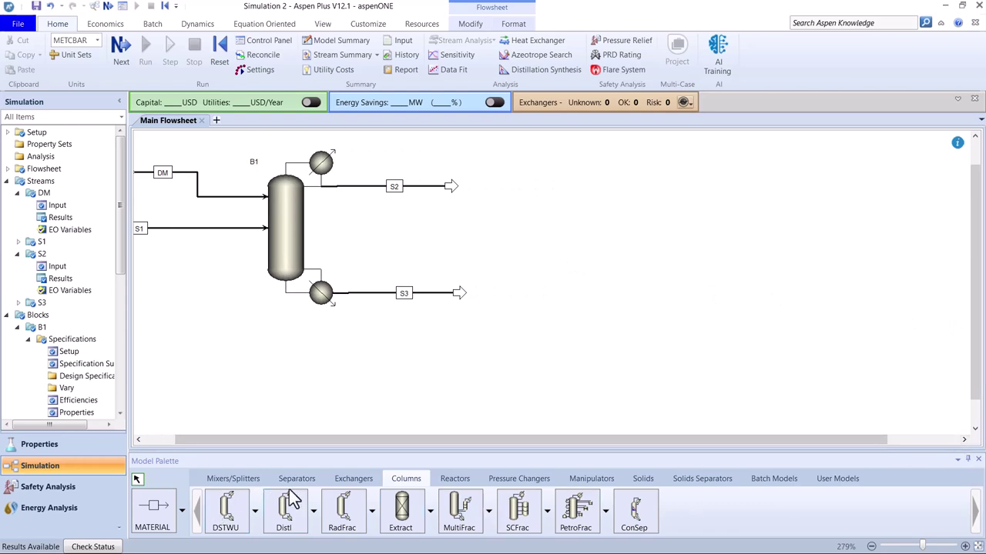
click(232, 479)
click(354, 479)
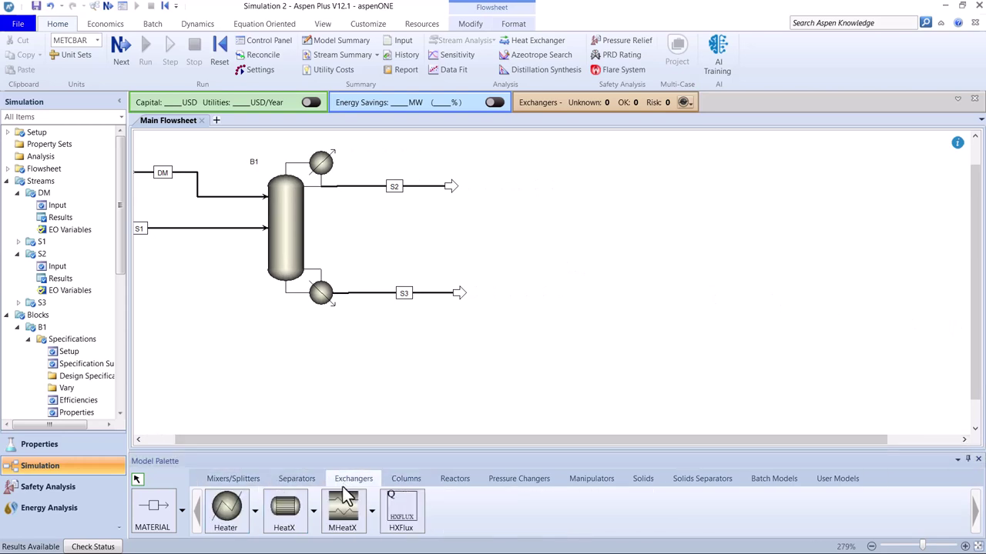
click(411, 481)
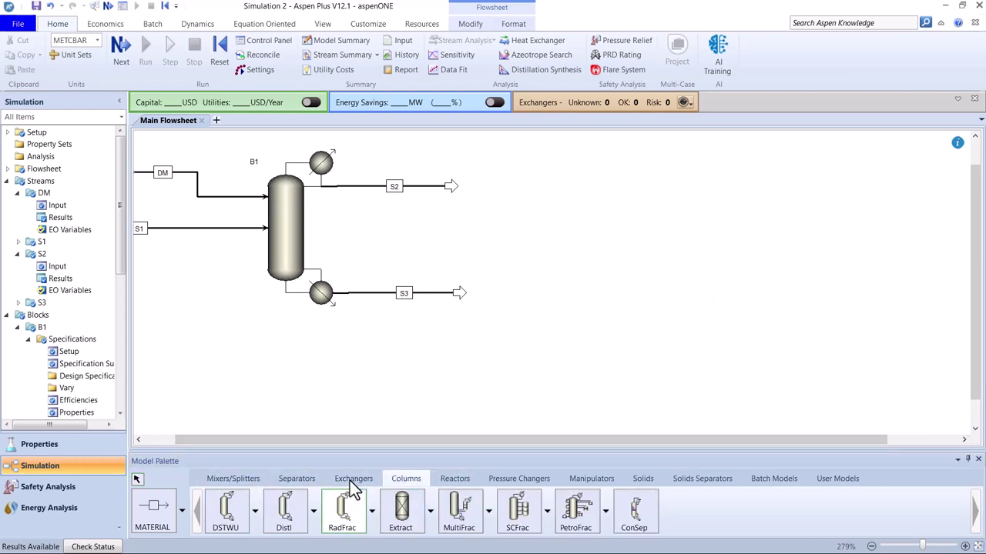
click(347, 501)
click(576, 292)
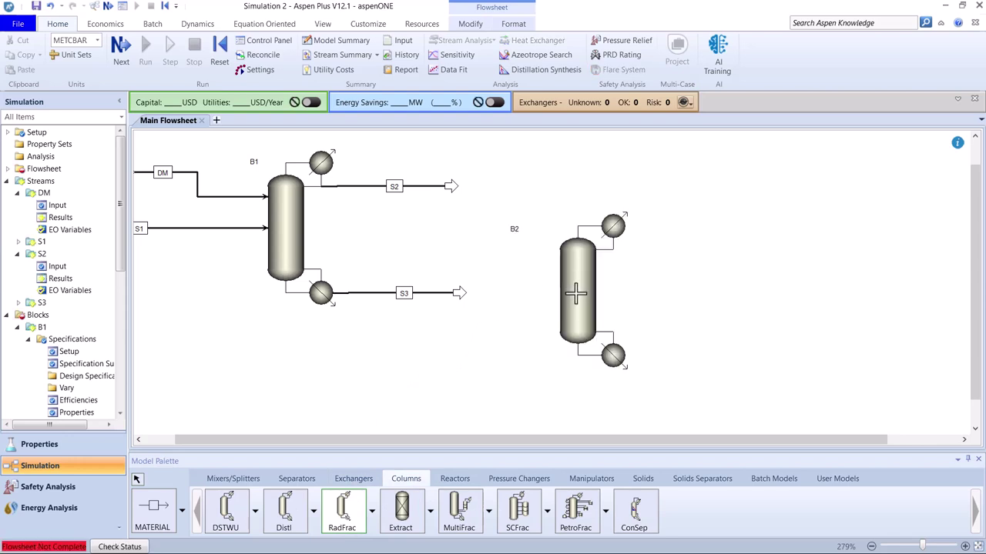
Reconnect the destination of bottoms stream S3 to the feed port of column B2
right_click(472, 308)
right_click(462, 294)
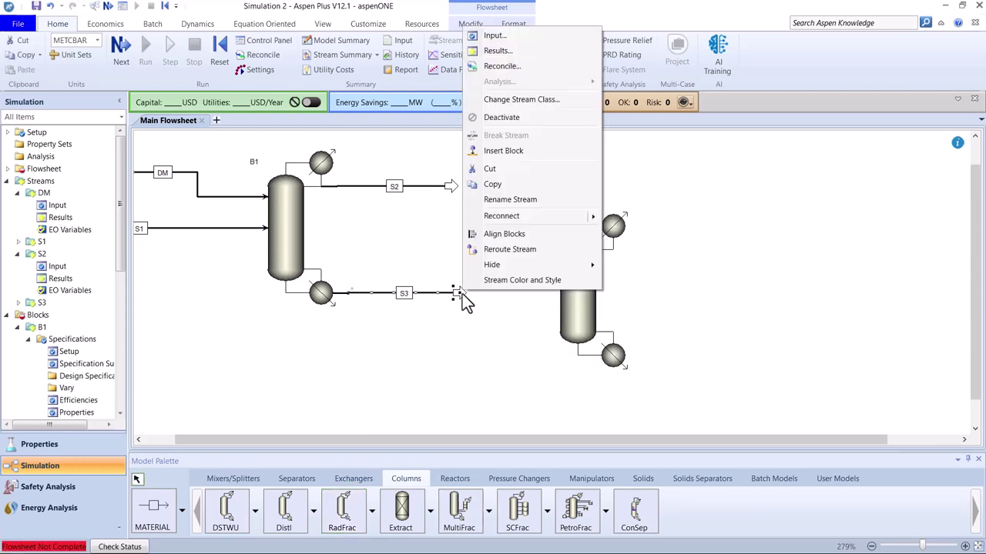
mouse_move(593, 215)
click(643, 218)
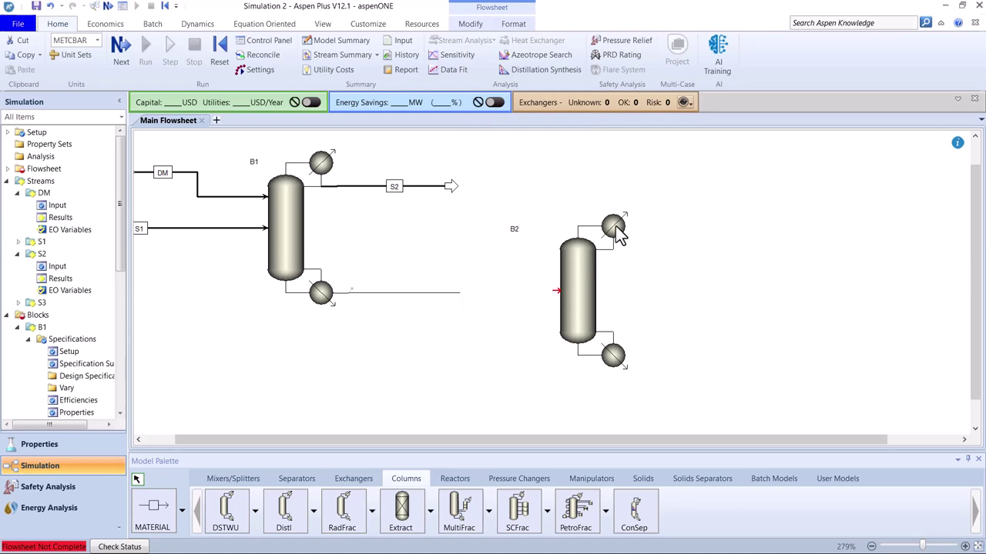
click(554, 290)
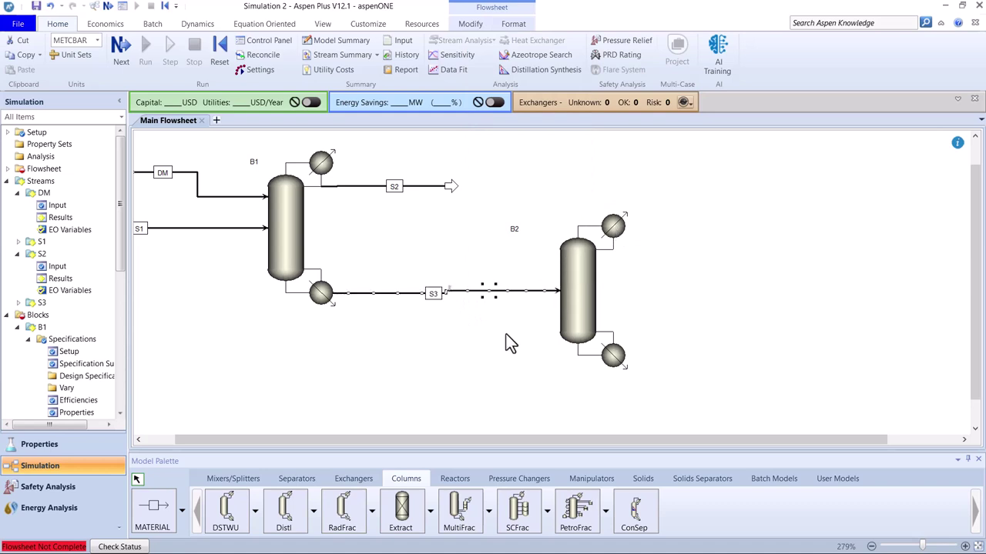
Add material product streams from the liquid distillate and bottoms outlets of column B2
click(151, 512)
click(618, 248)
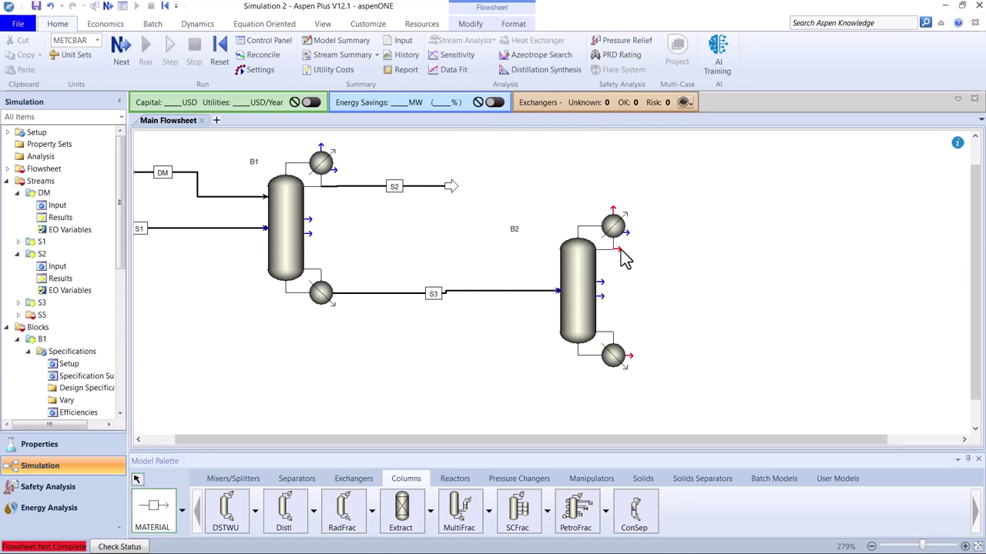
click(703, 251)
click(628, 356)
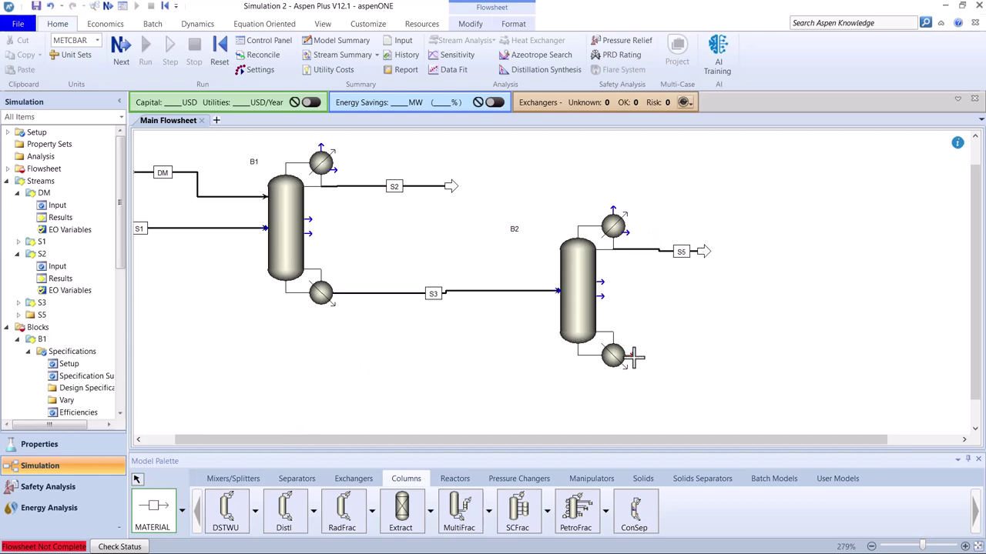
click(710, 355)
key(Escape)
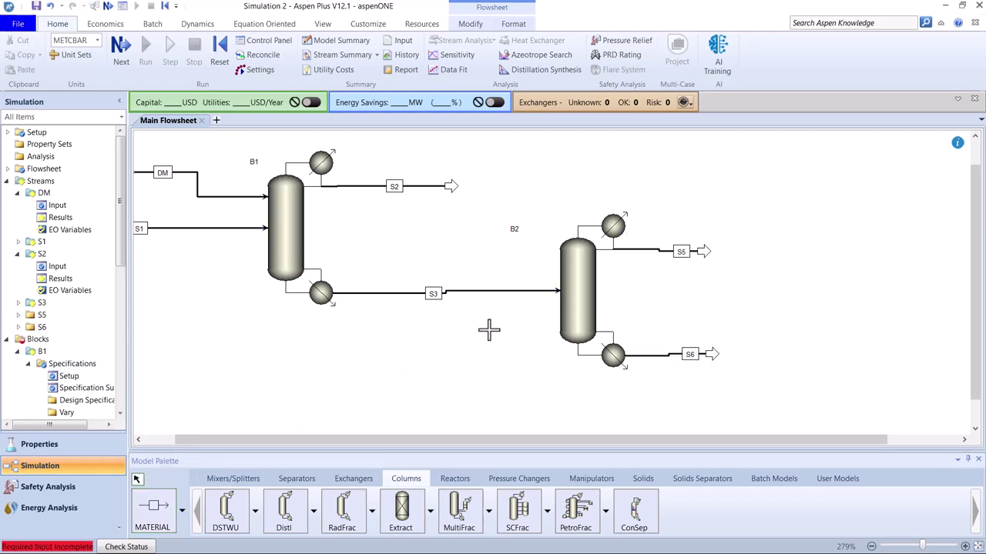
Open the B2 setup and specify 17 stages with a Total condenser
click(583, 293)
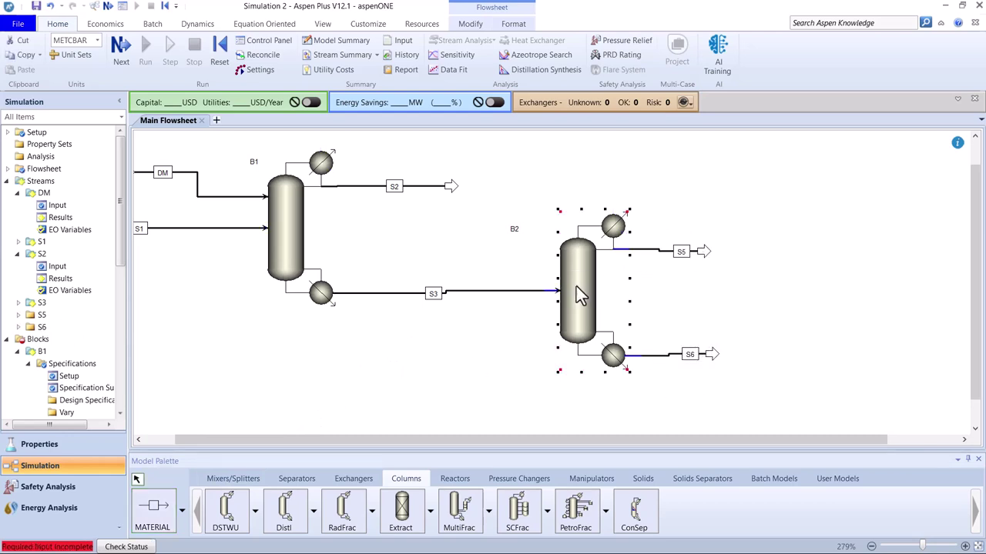
double_click(583, 294)
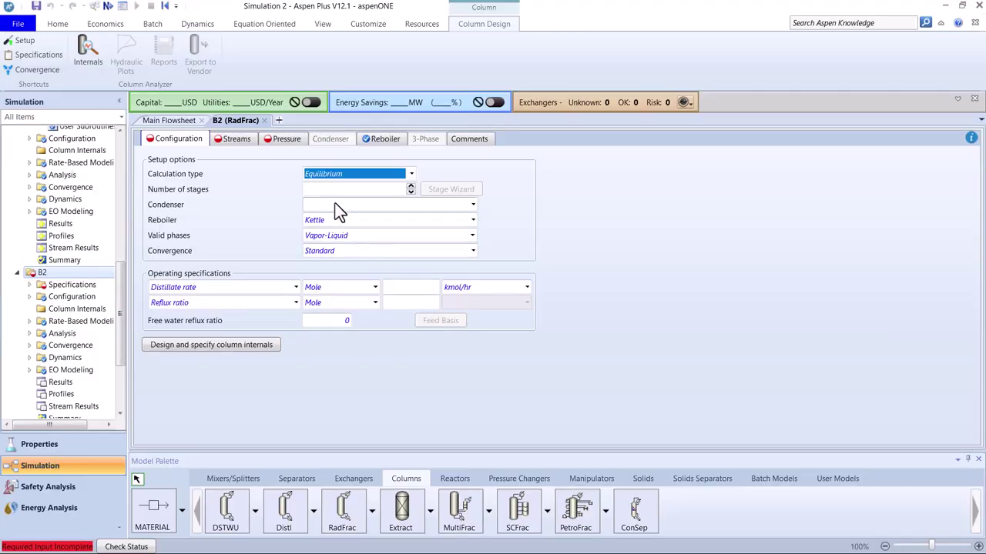
click(329, 190)
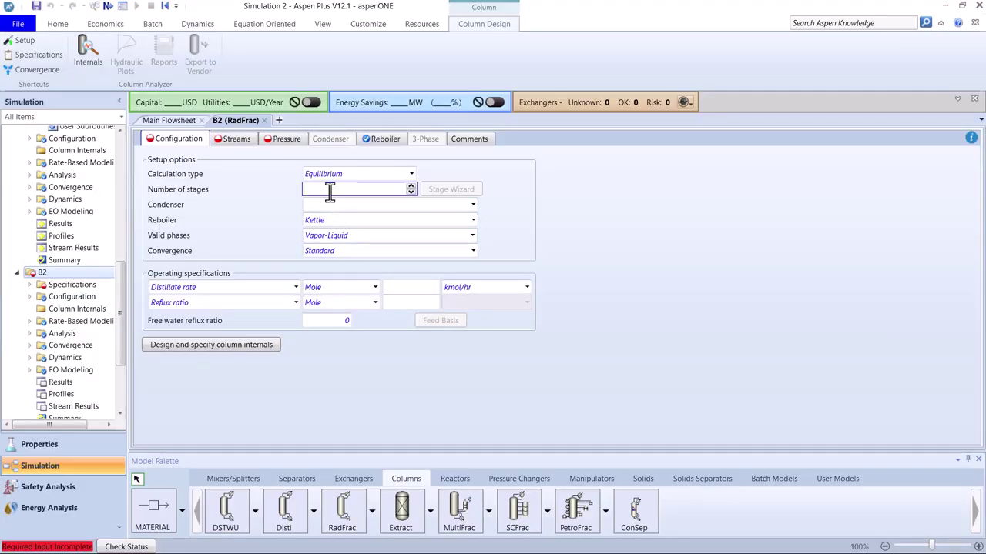
text(17)
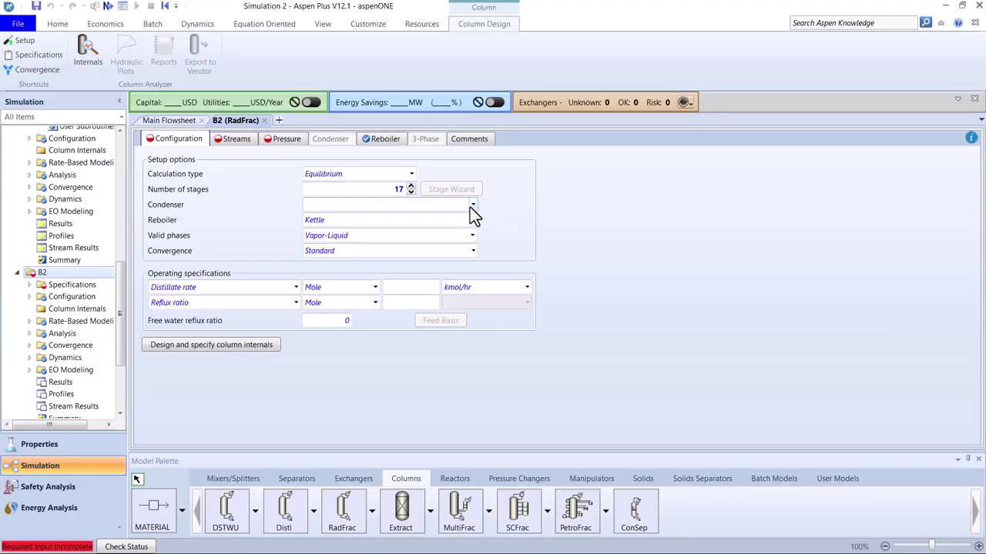
click(471, 205)
click(358, 219)
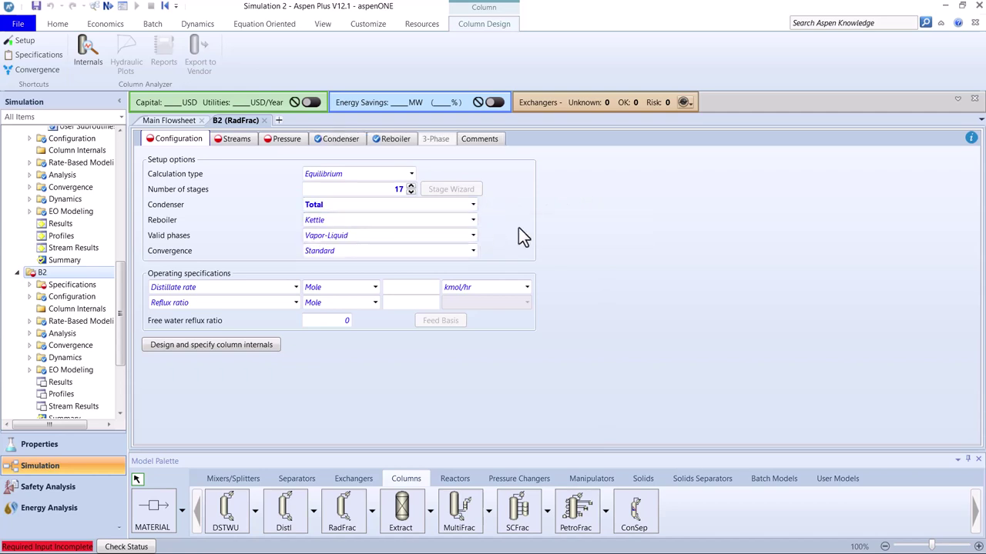
Set B2's molar distillate rate to 271 kmol/hr and place feed stream S3 on stage 8
click(397, 288)
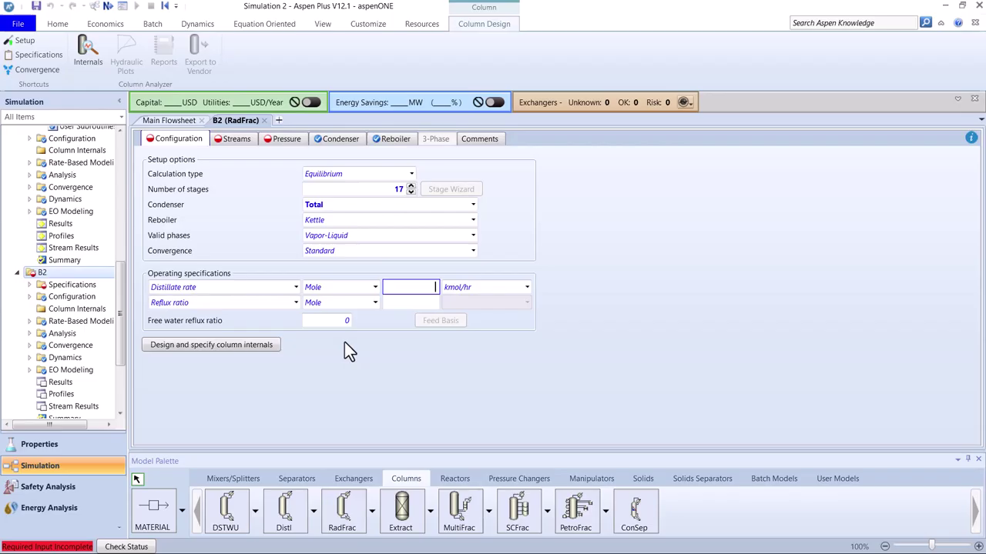
text(271)
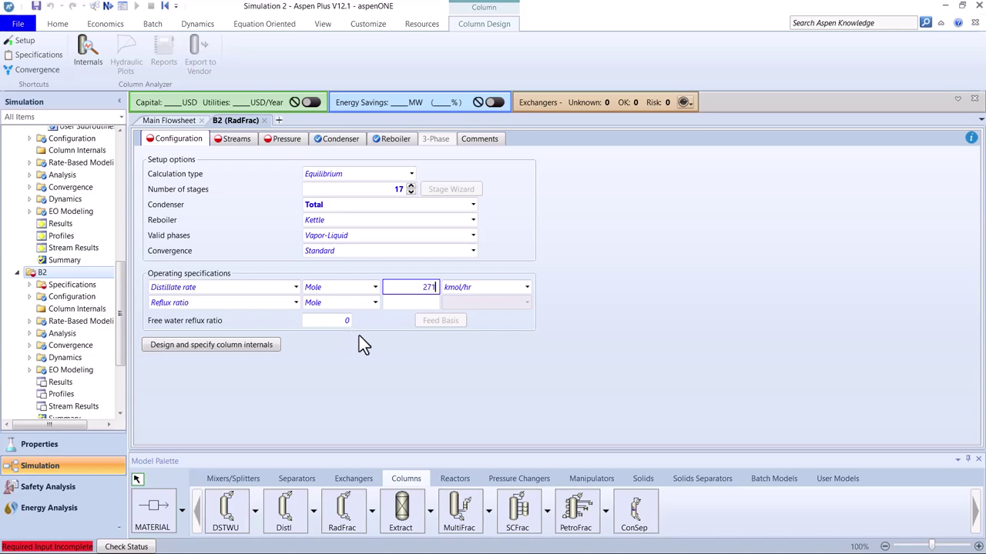
click(722, 333)
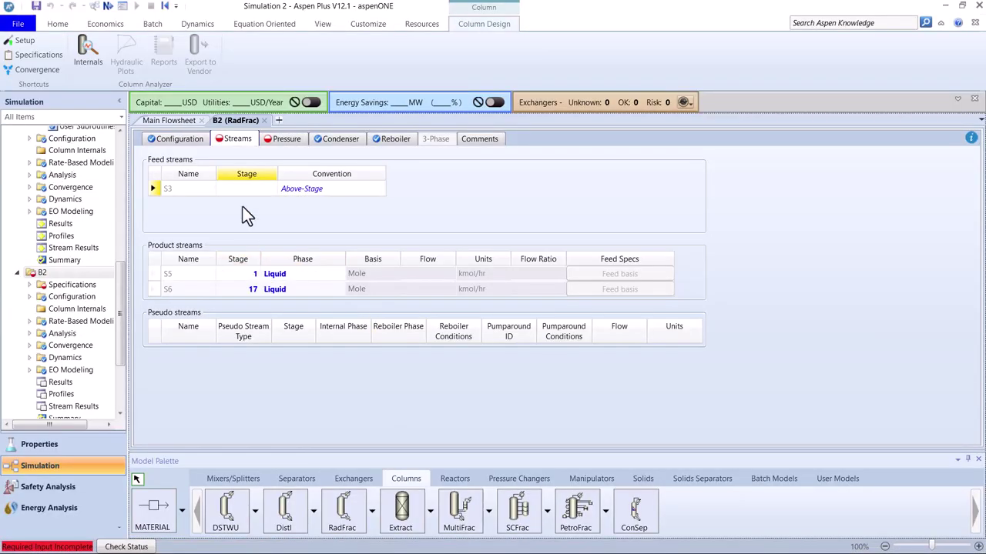
click(246, 188)
text(8)
click(509, 194)
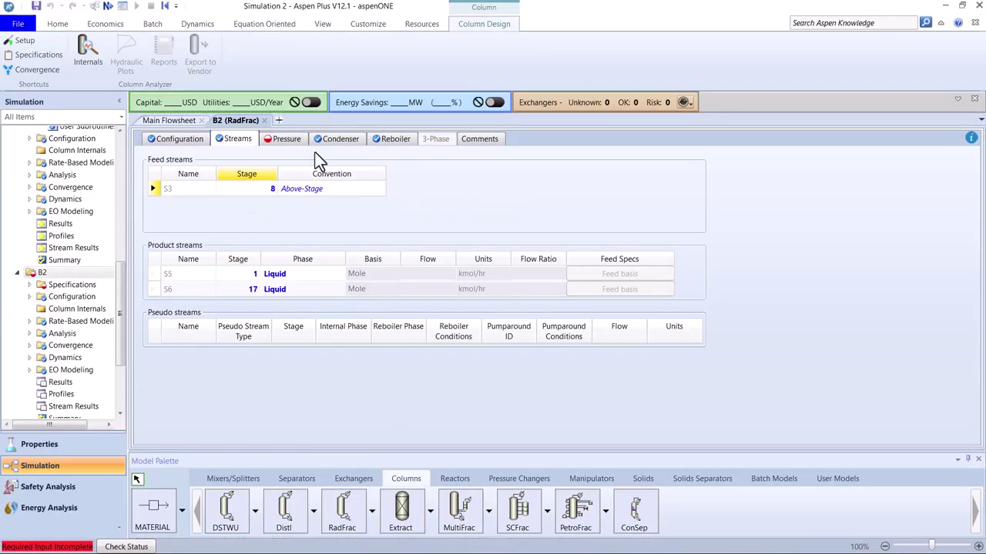
Set B2's condenser pressure to 1 bar and its column pressure drop to 0.5 bar
click(295, 143)
click(291, 194)
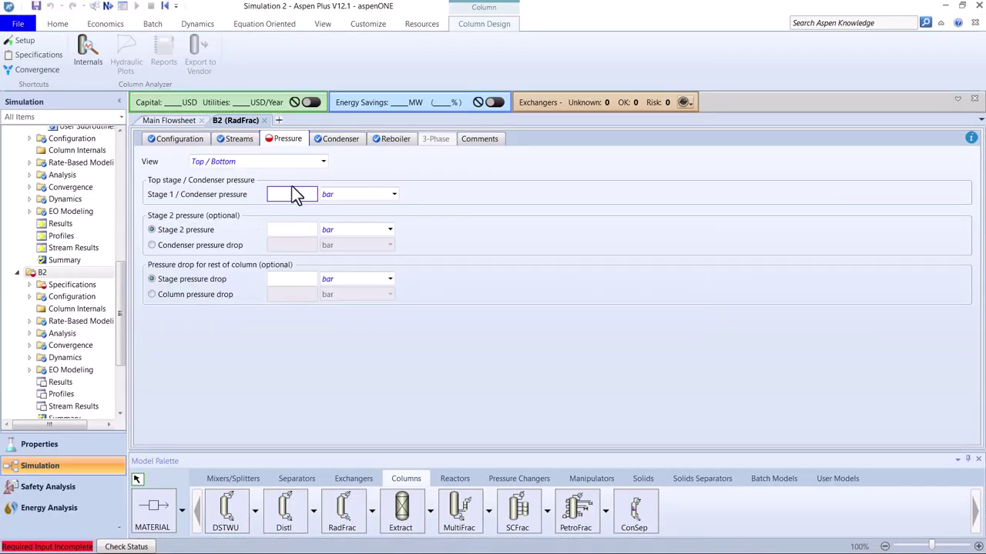
text(1)
click(529, 225)
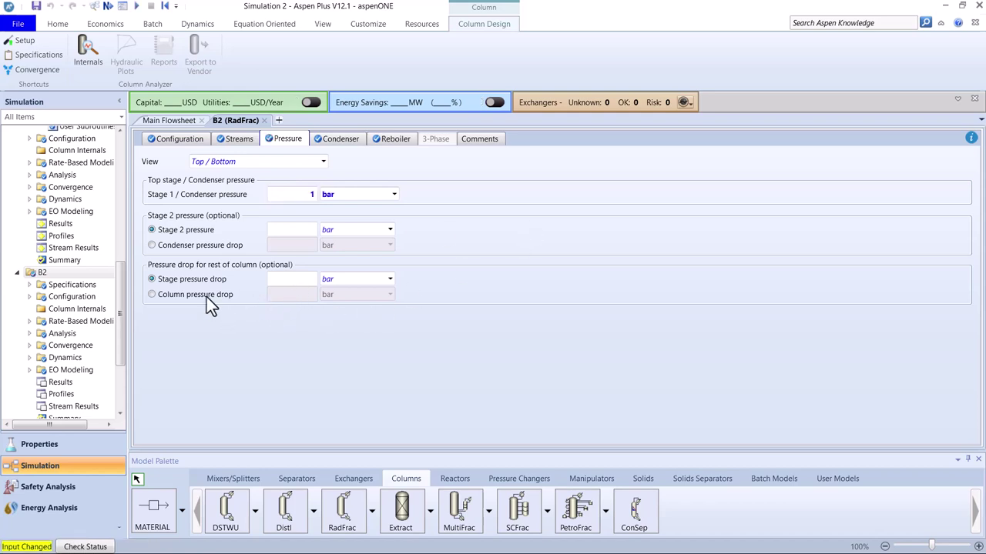
click(206, 297)
click(301, 296)
text(0)
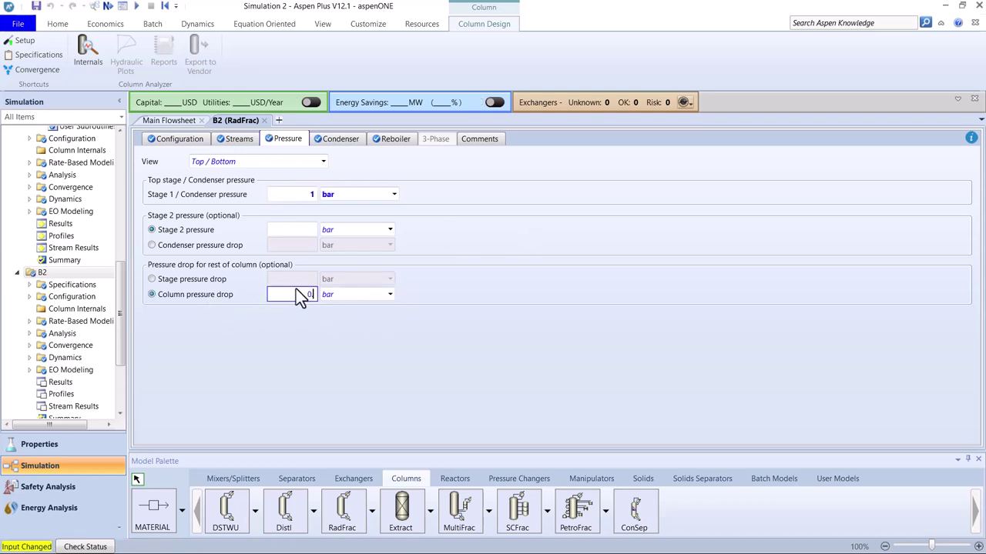
text(.5)
click(473, 257)
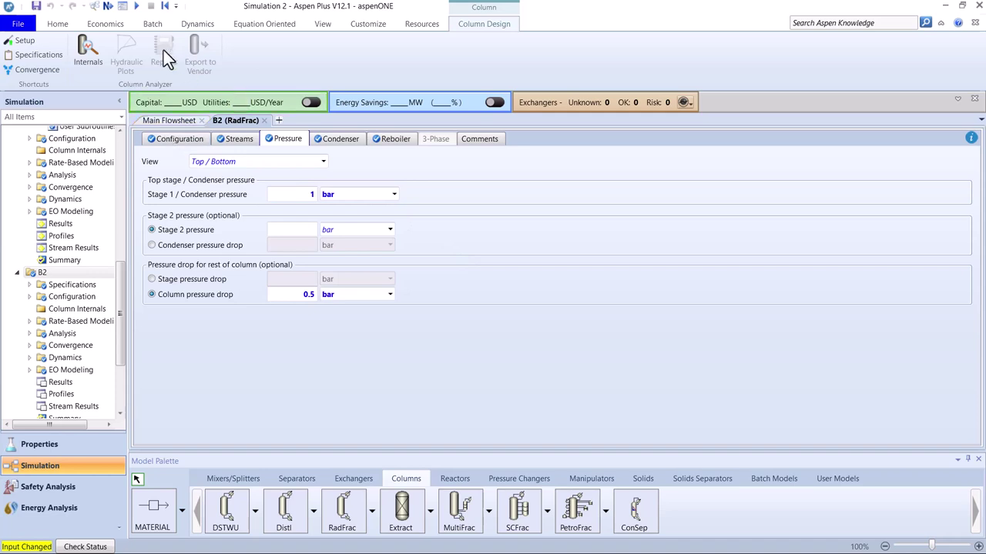
Run the simulation and open the results of B2's distillate stream S5 from the main flowsheet
click(108, 6)
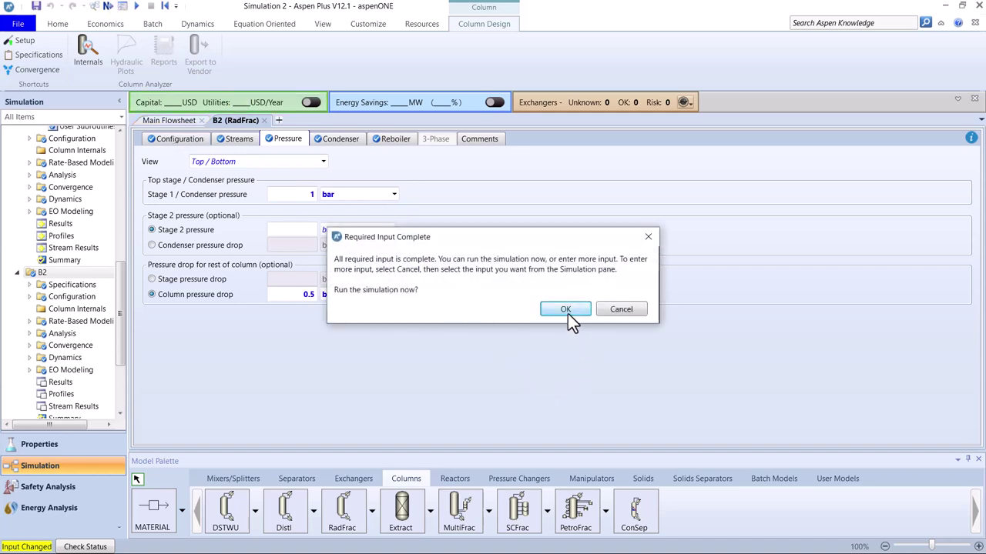
click(567, 311)
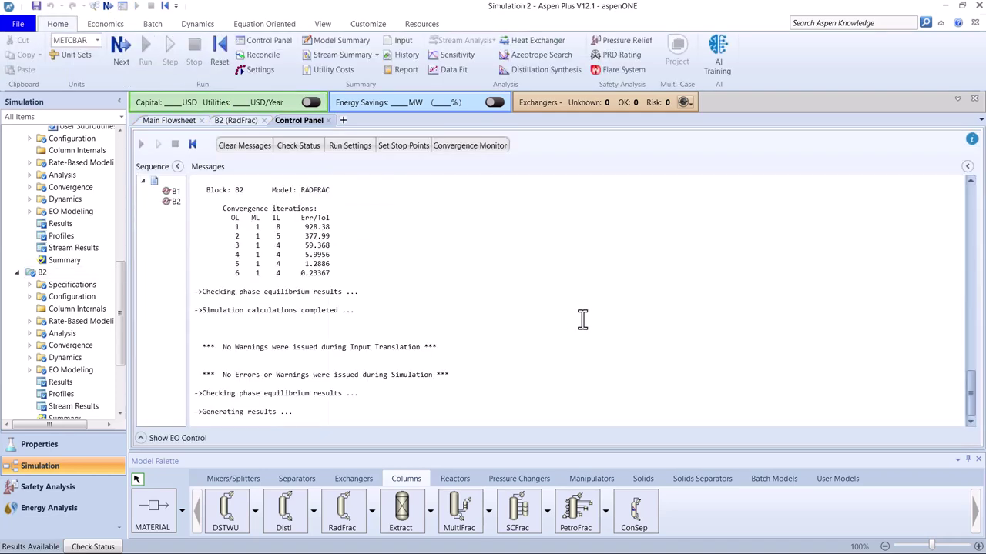
click(168, 120)
right_click(703, 253)
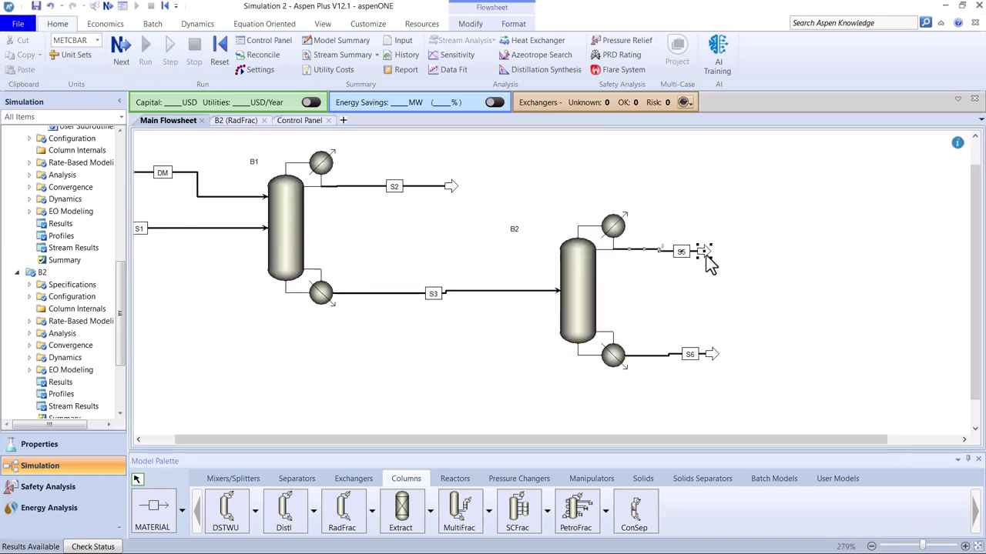
click(735, 283)
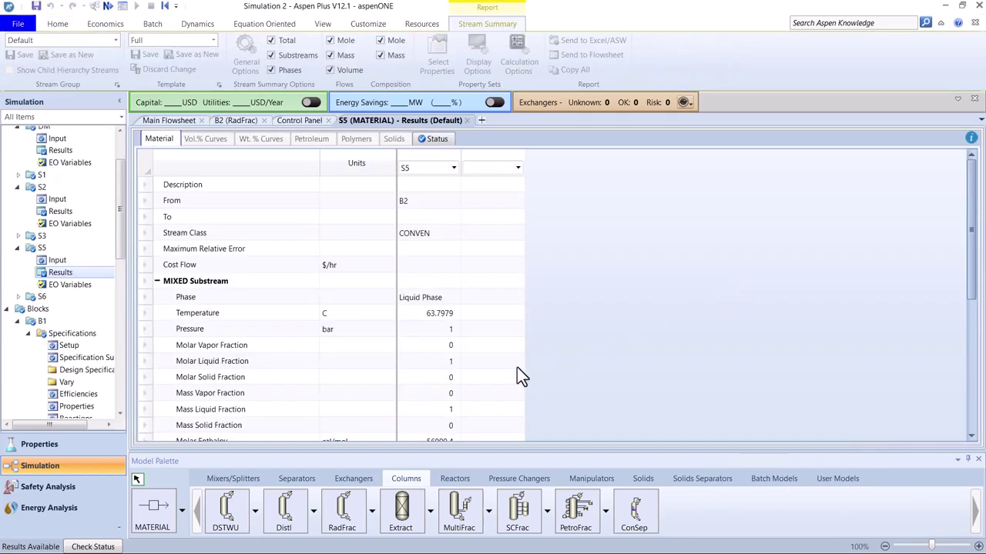
Expand the mole fractions in the S5 results and check the acetone, methanol and DIMET-01 values
scroll(501, 369, down, 3)
click(358, 217)
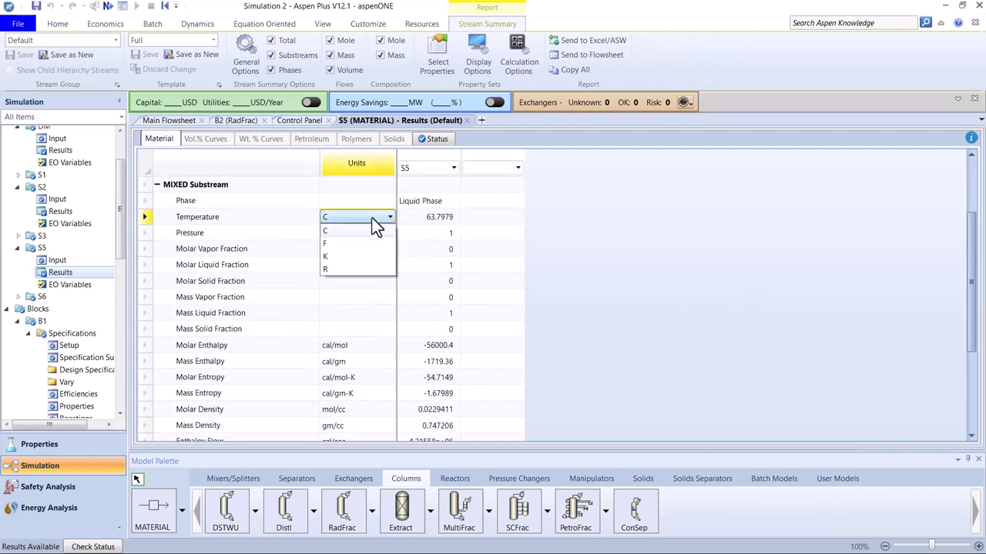
click(347, 258)
drag(973, 275, 965, 371)
click(368, 333)
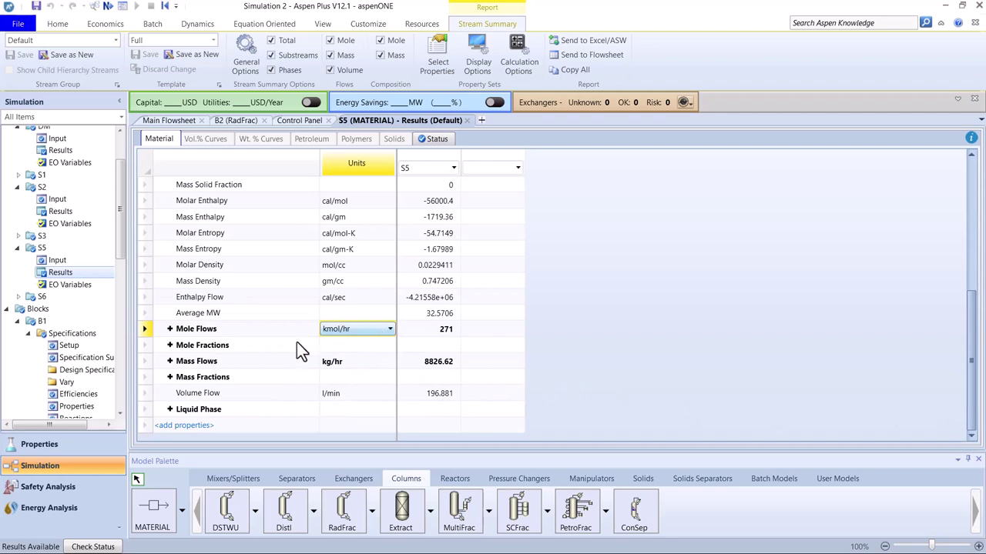
click(170, 345)
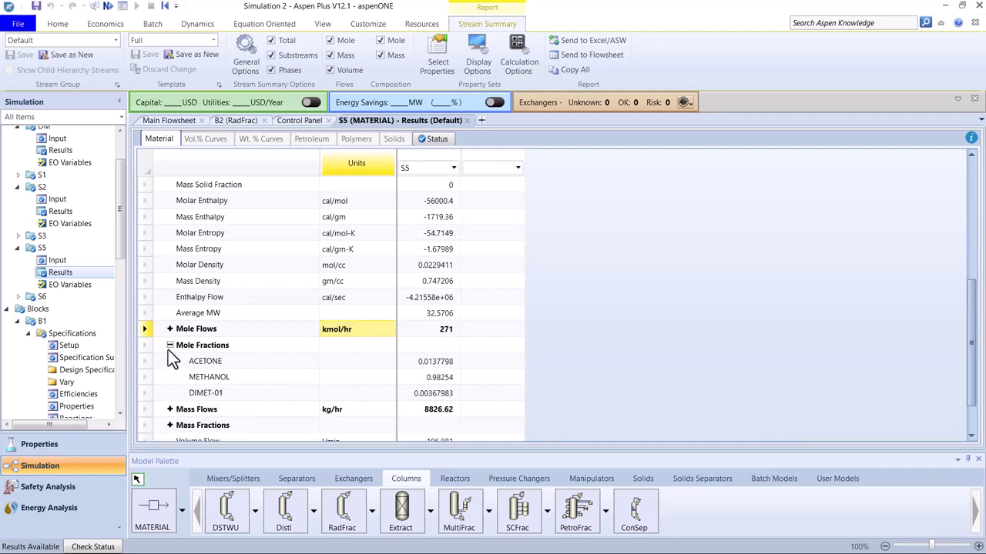
click(427, 377)
key(Up)
key(Down)
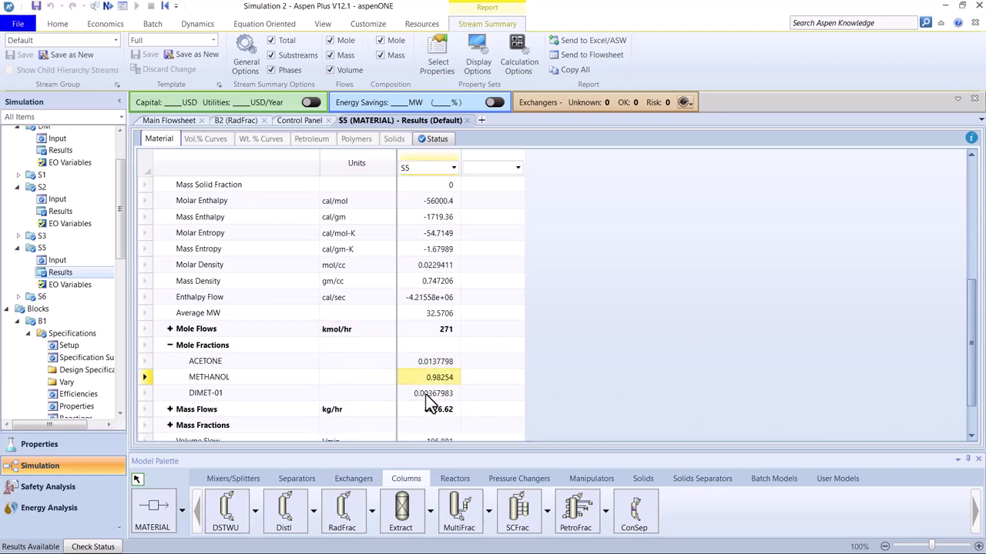
key(Down)
click(219, 396)
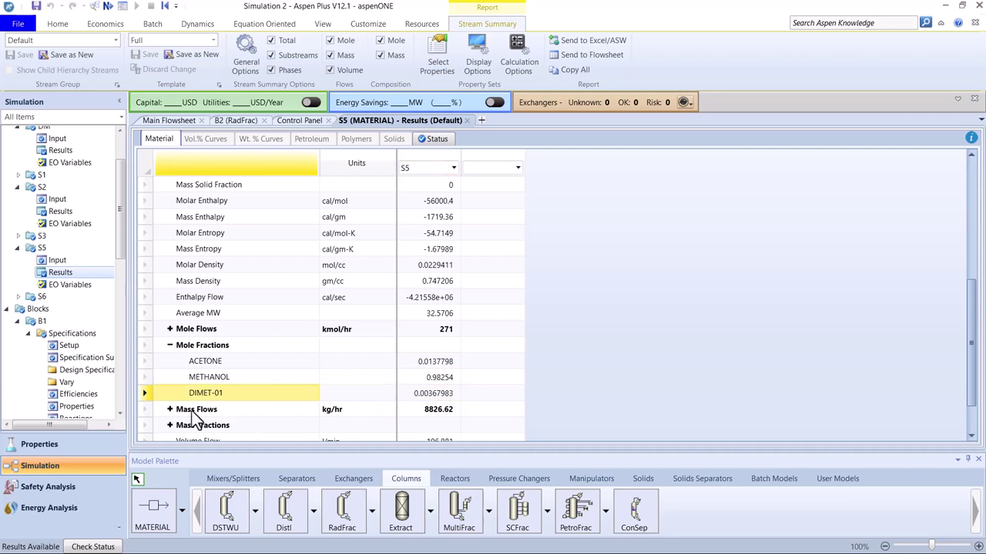
Check the component mass flows in the S5 results, collapse them and expand the mass fractions
scroll(195, 416, down, 1)
click(167, 362)
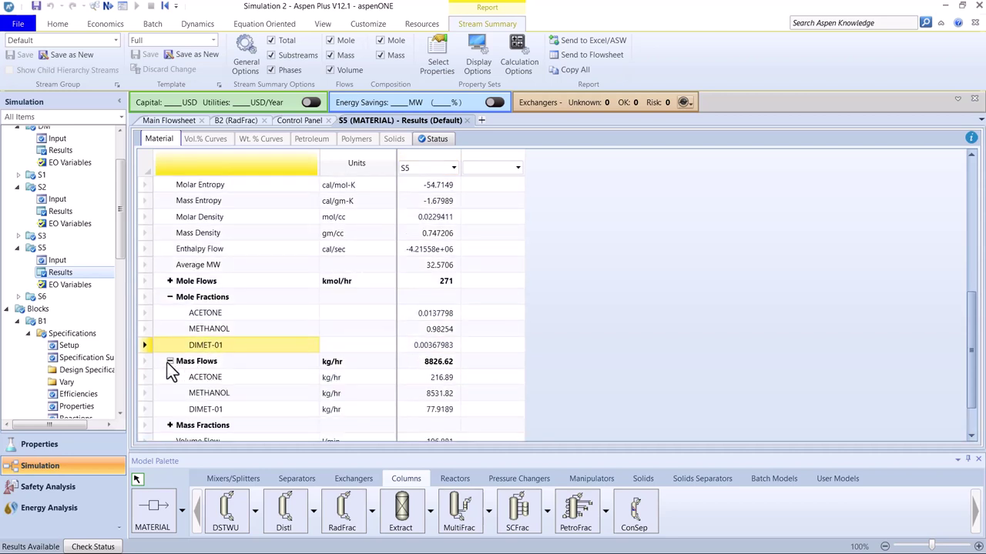
click(167, 363)
click(169, 377)
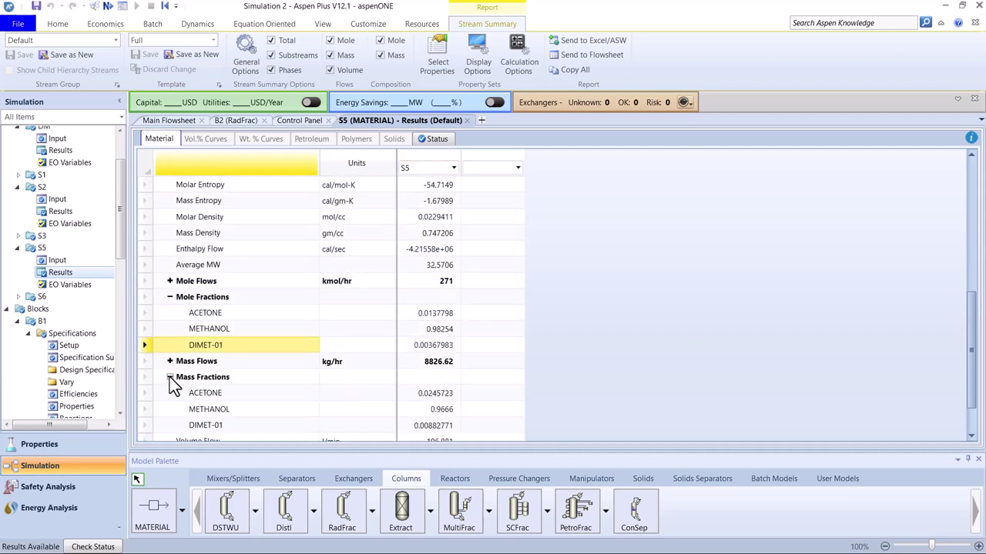
Open the results of B2's bottoms stream S6 from the main flowsheet and display its temperature in K
click(170, 377)
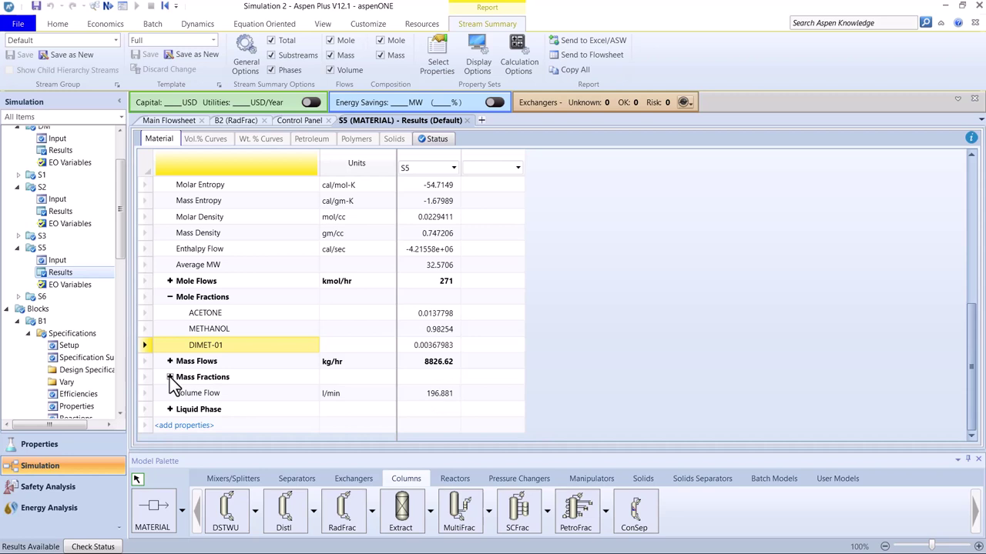
click(168, 121)
right_click(715, 356)
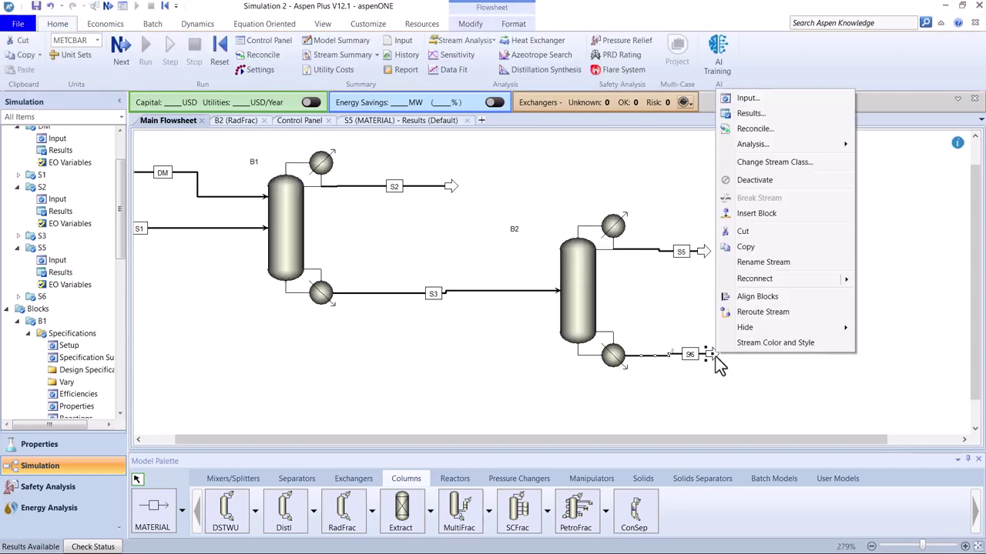
click(771, 117)
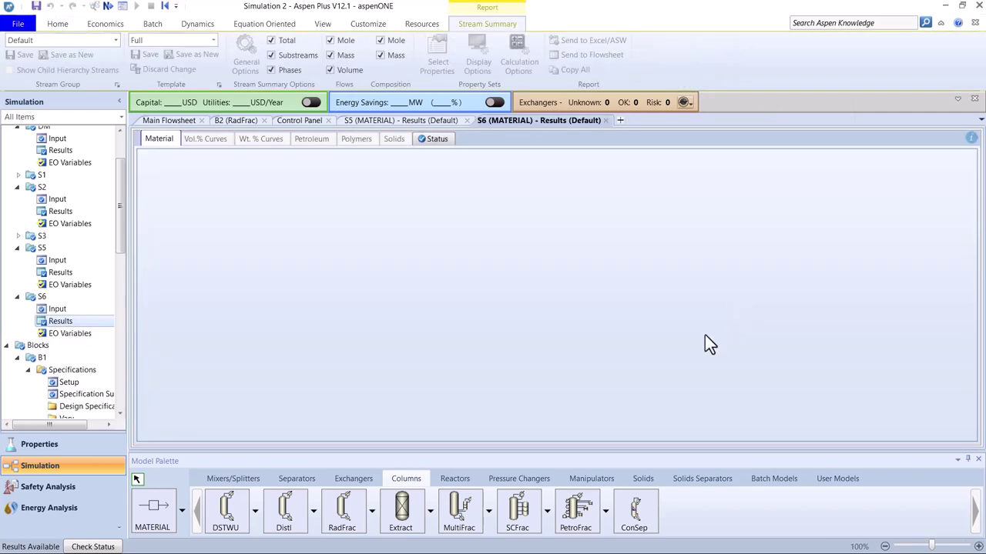
scroll(560, 356, down, 3)
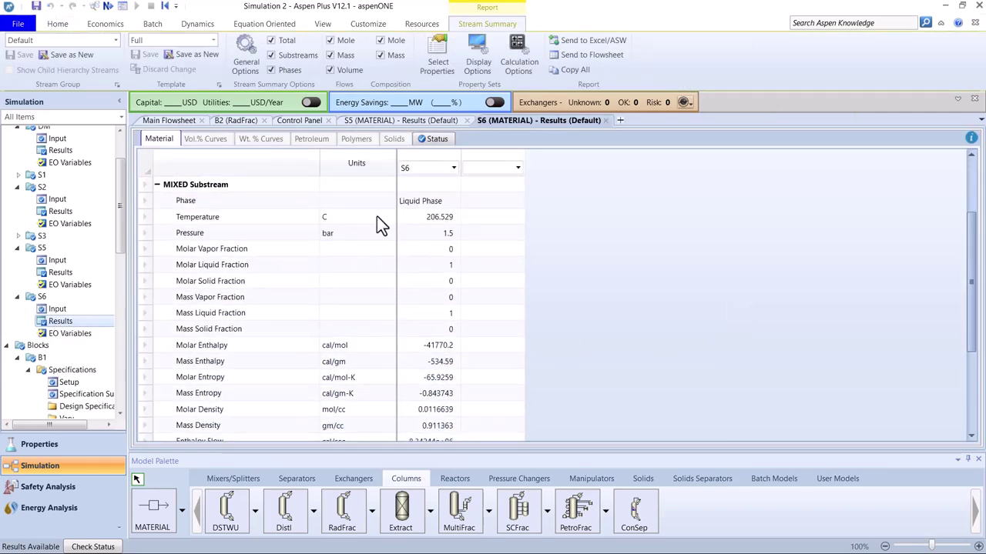
click(385, 219)
click(338, 259)
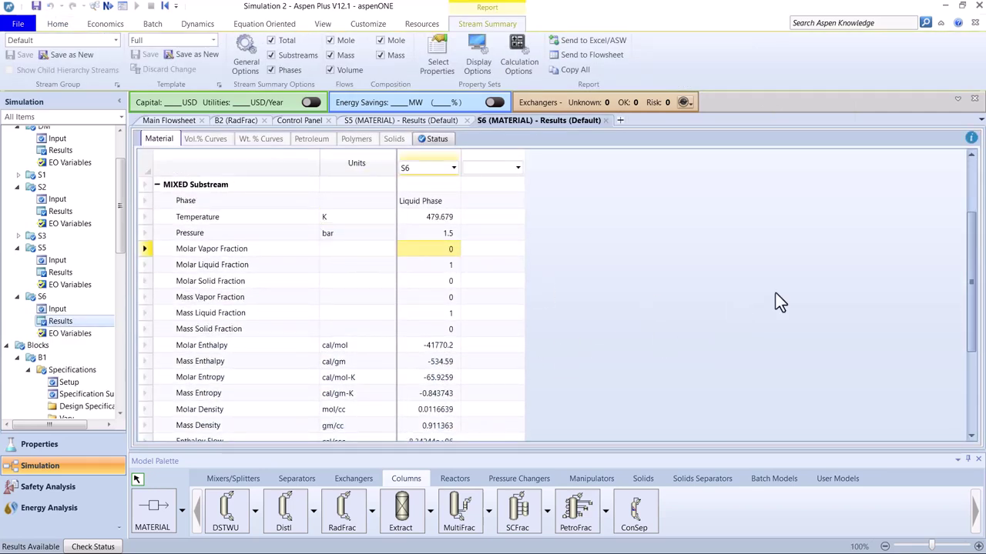
Expand the mole fractions in the S6 results and check the acetone, methanol and DIMET-01 values
drag(970, 220, 970, 351)
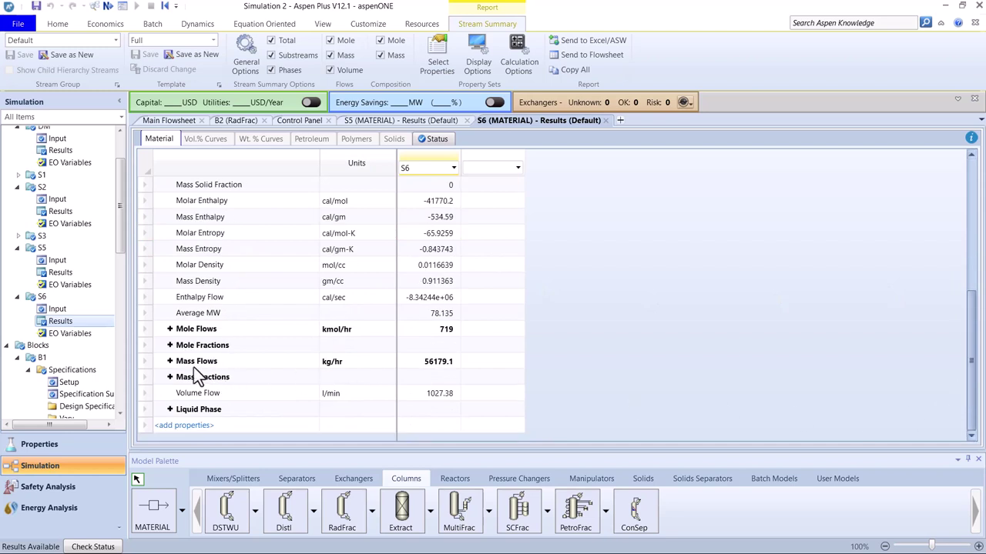
click(169, 345)
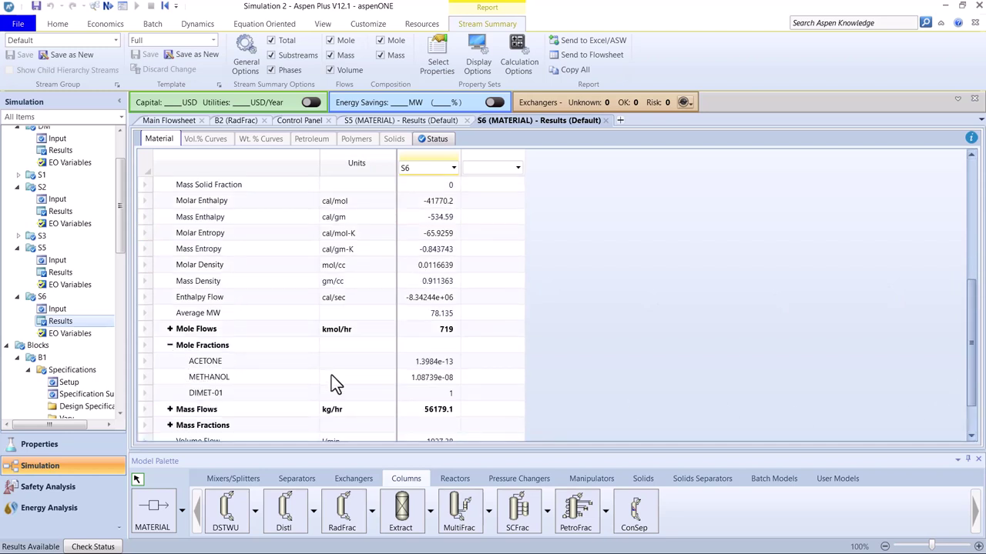
click(422, 362)
click(425, 378)
click(417, 394)
click(262, 394)
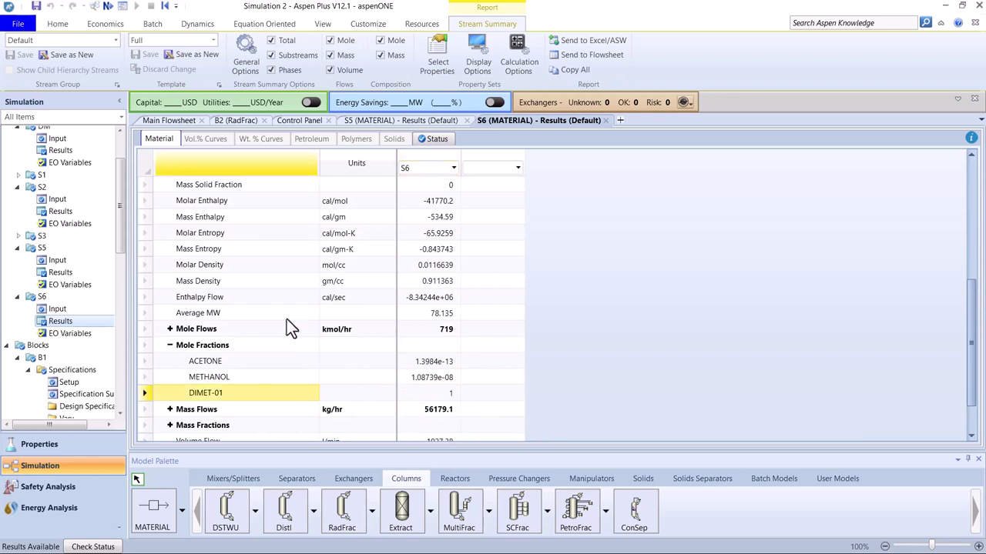
Lengthen stream S5 slightly on the main flowsheet and place a Heater block just beyond the end of stream S6
click(161, 120)
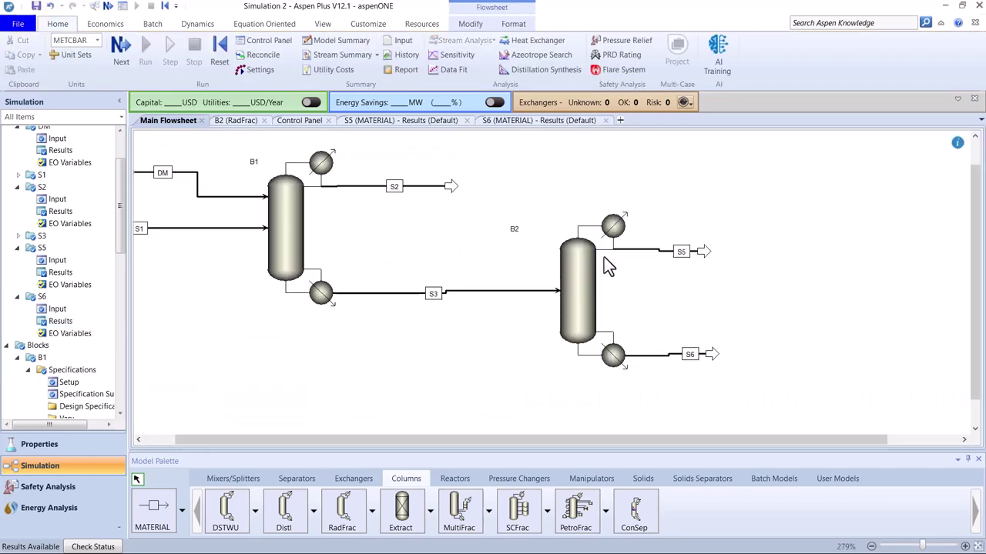
drag(711, 252, 734, 252)
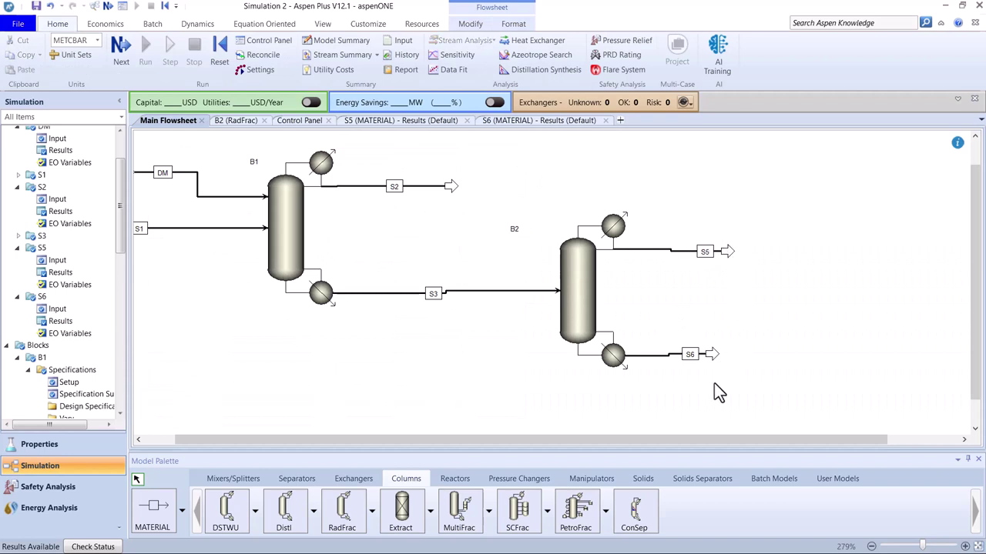
click(233, 478)
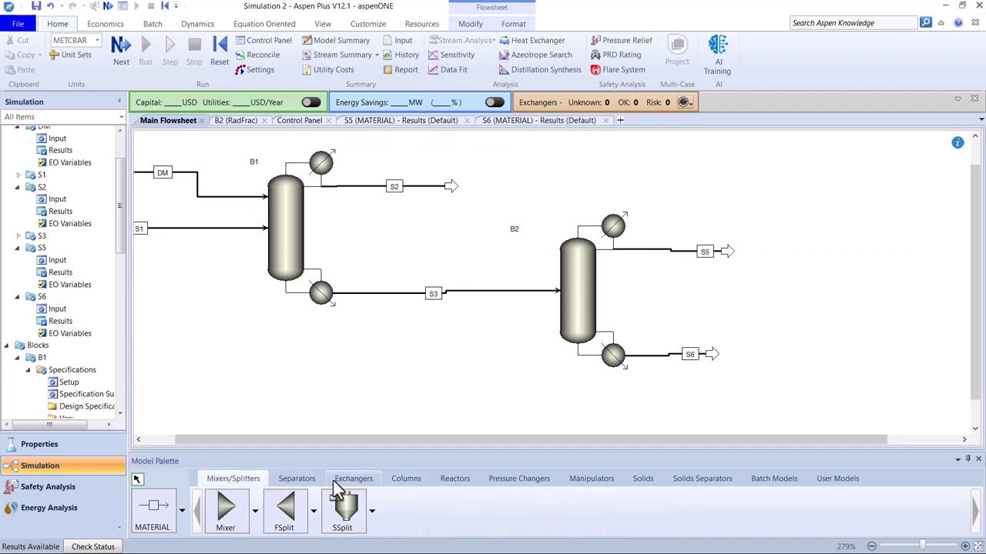
click(354, 478)
click(226, 508)
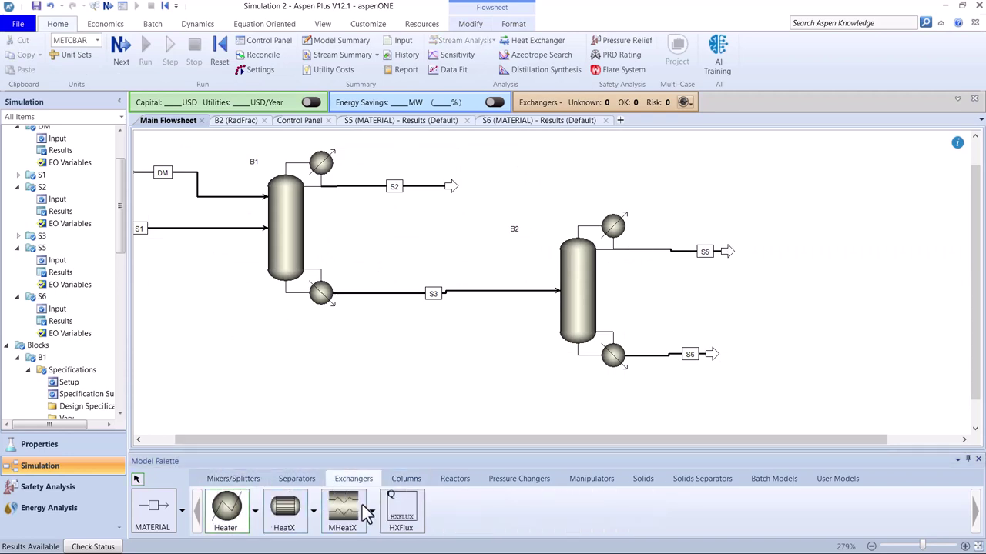
click(776, 353)
Reconnect the destination of S6 to the heater's inlet and draw a material product stream from the heater's outlet
right_click(712, 355)
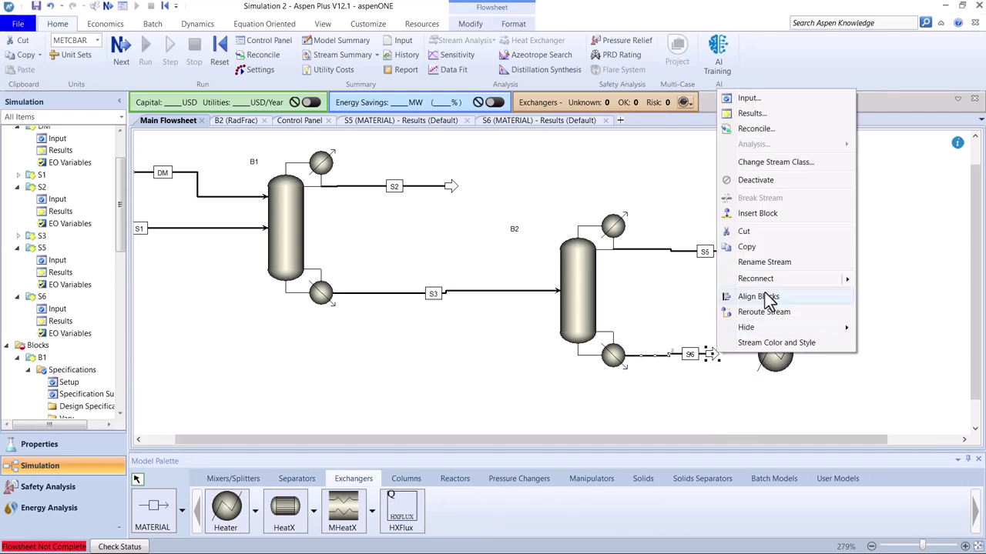
mouse_move(825, 285)
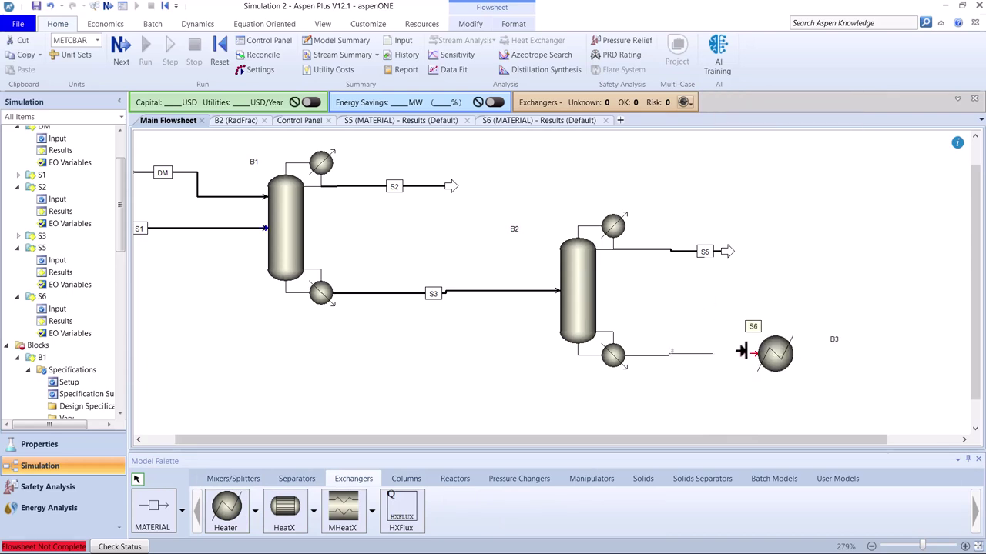
click(753, 353)
click(152, 510)
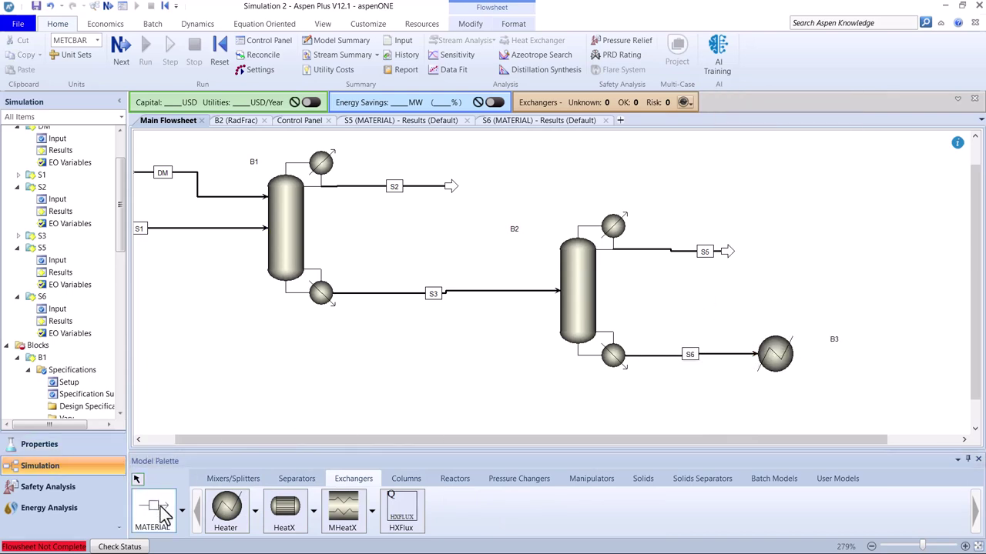
click(802, 354)
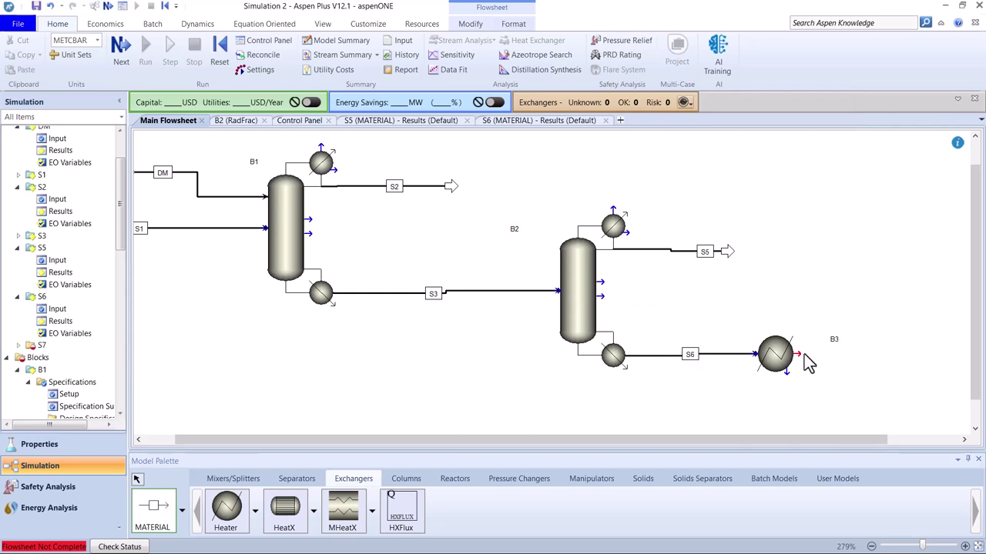
click(864, 352)
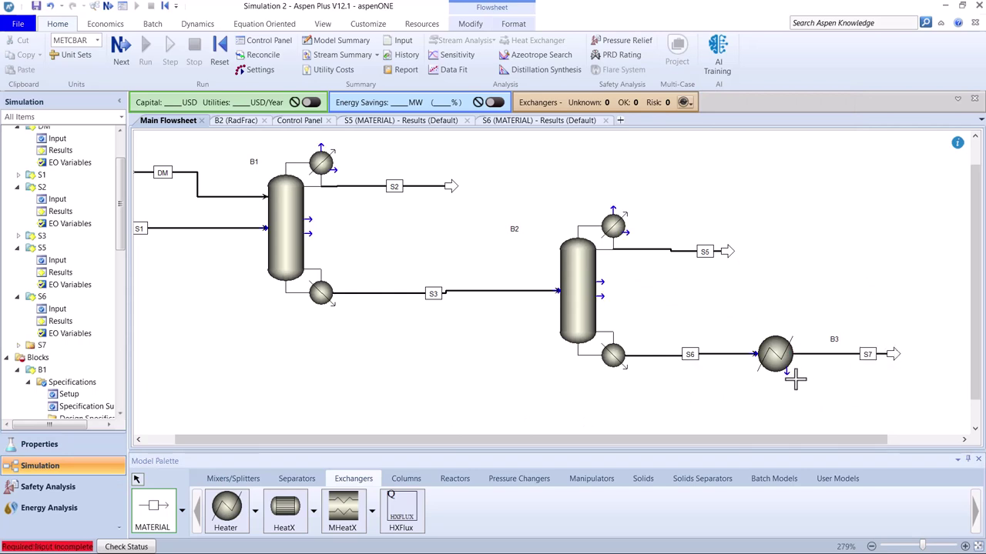
Specify heater B3 with an outlet temperature of 320 K and a pressure of 0 bar
right_click(775, 351)
click(776, 351)
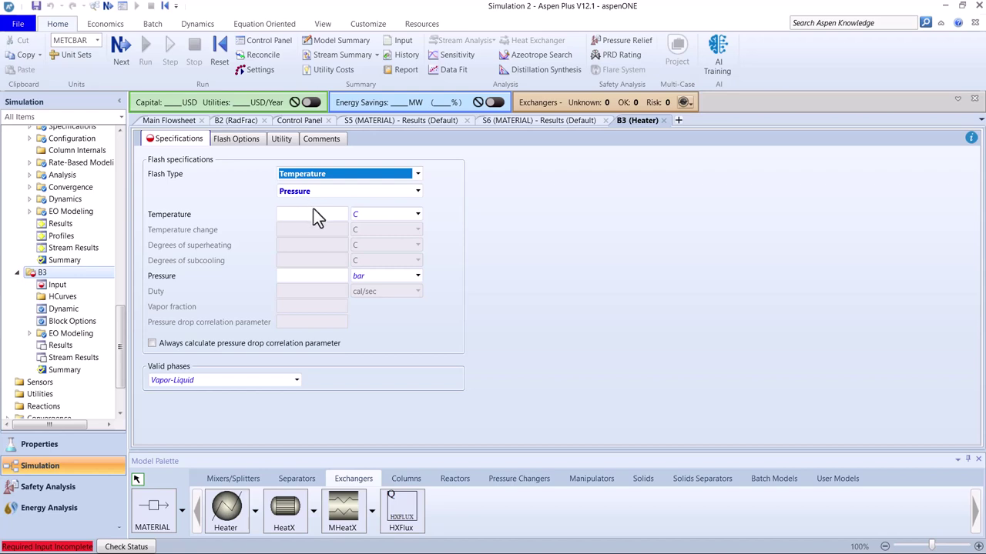
click(316, 213)
text(32)
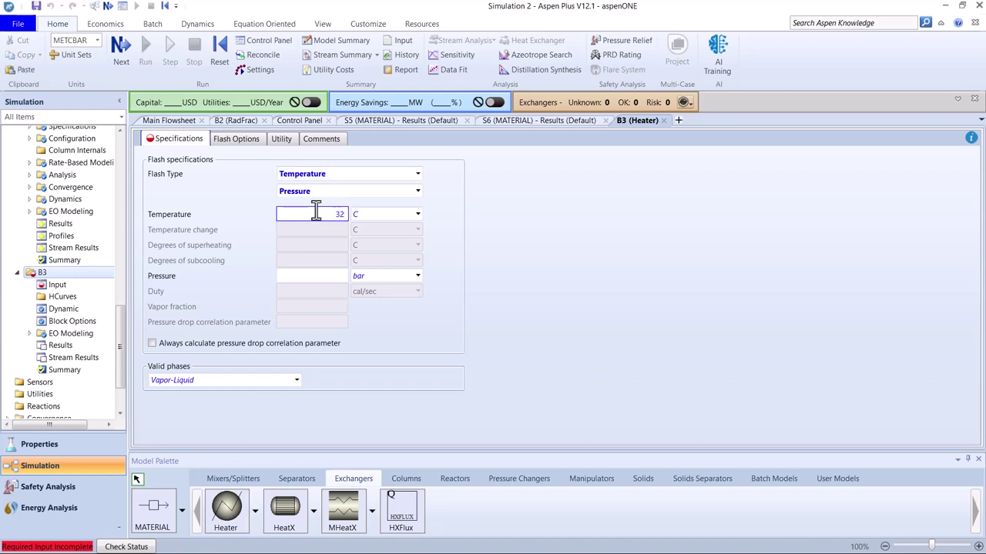
text(0)
click(411, 218)
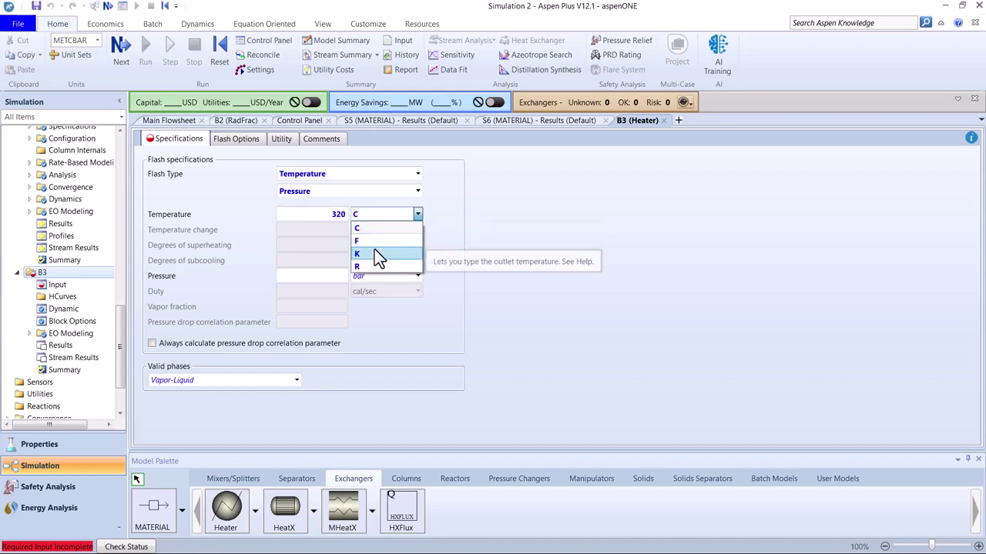
click(377, 254)
click(332, 274)
text(0)
click(493, 274)
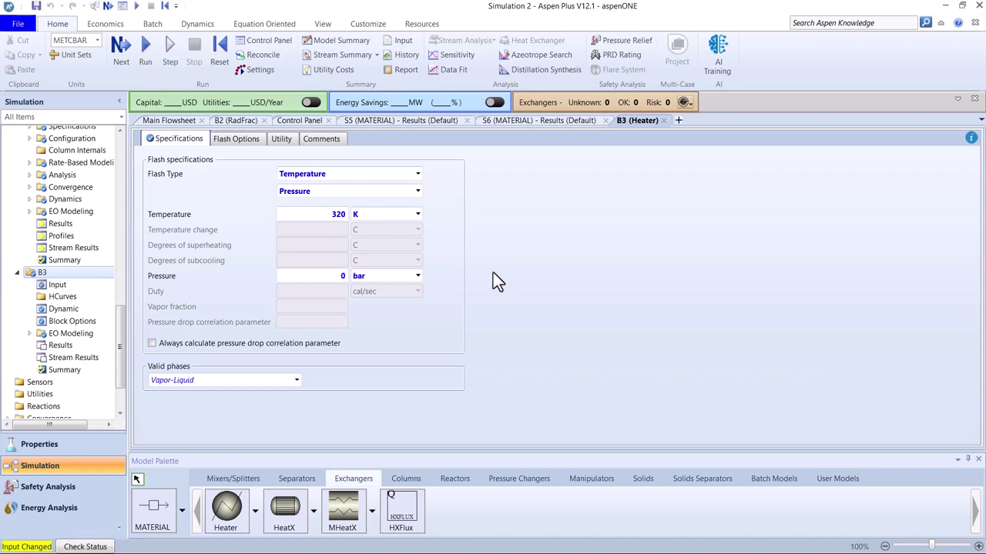
Run the simulation from the main flowsheet and open the results of the heater's outlet stream S7
click(171, 121)
click(145, 48)
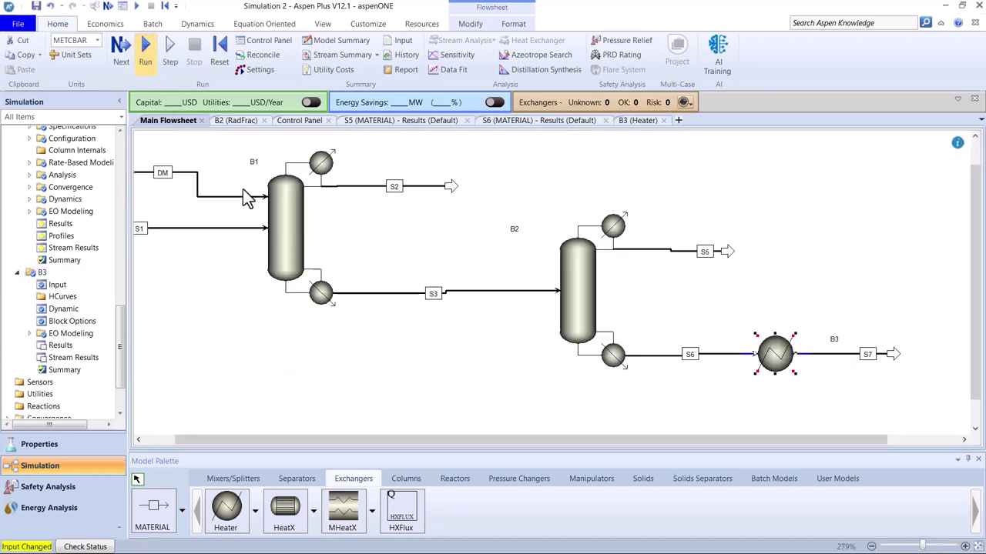
right_click(898, 357)
click(808, 116)
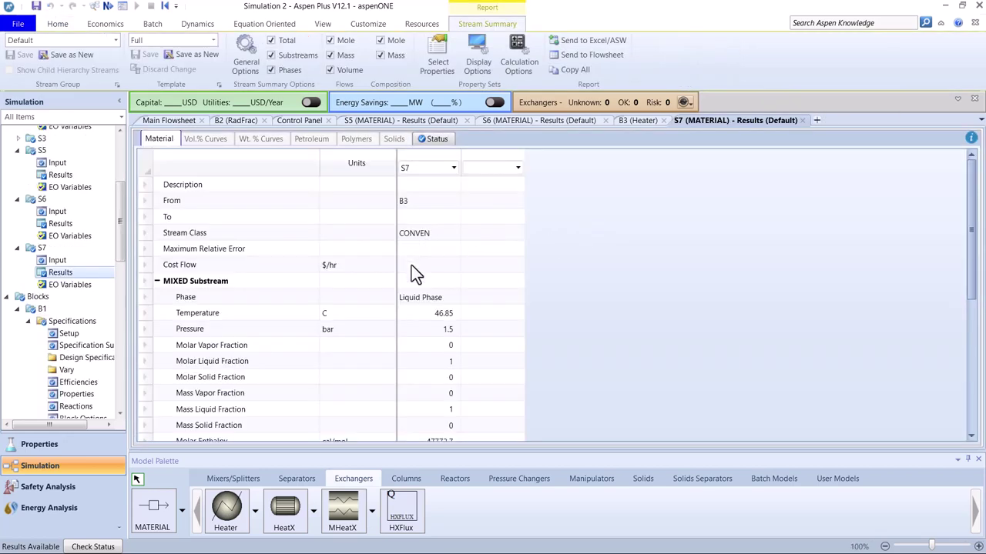
Display the S7 temperature in K and check the stream's temperature and pressure
click(446, 313)
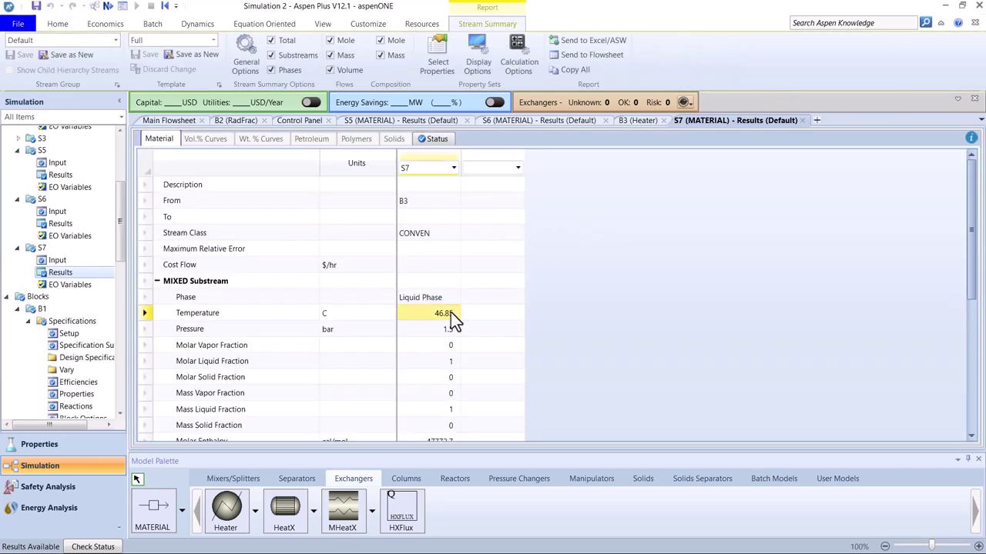
click(379, 314)
click(353, 353)
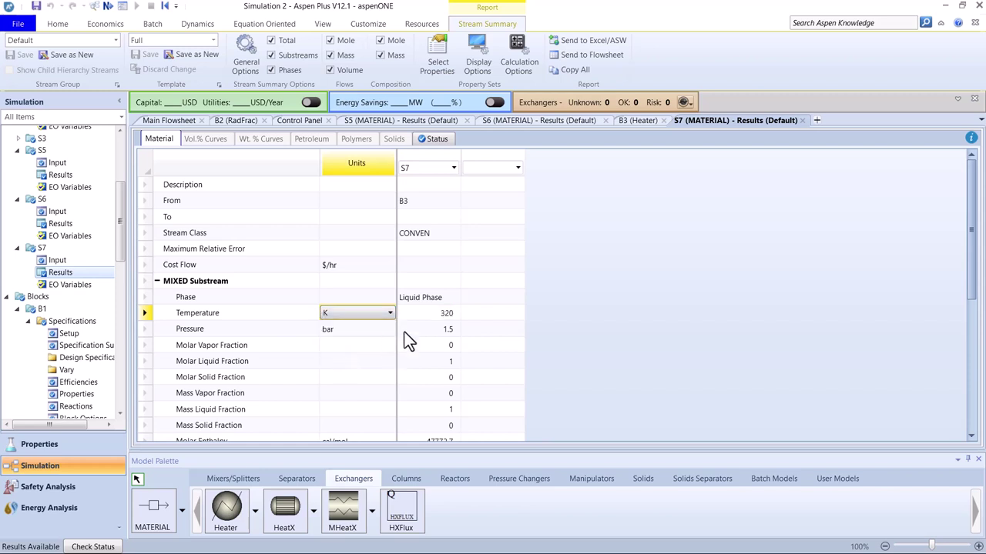
click(347, 331)
click(445, 331)
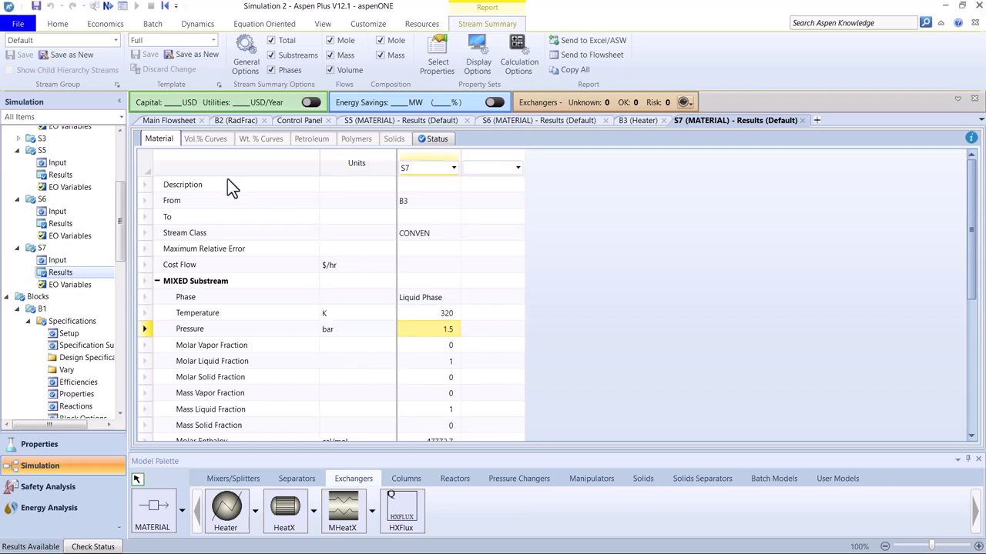
Place a Mixer block on the main flowsheet just upstream of the DM feed to column B1
click(162, 121)
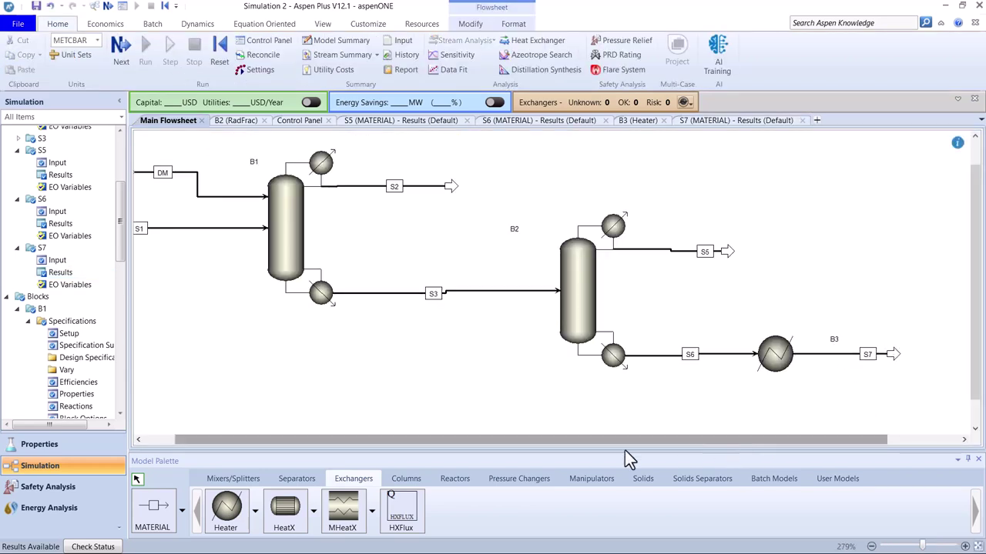
click(140, 439)
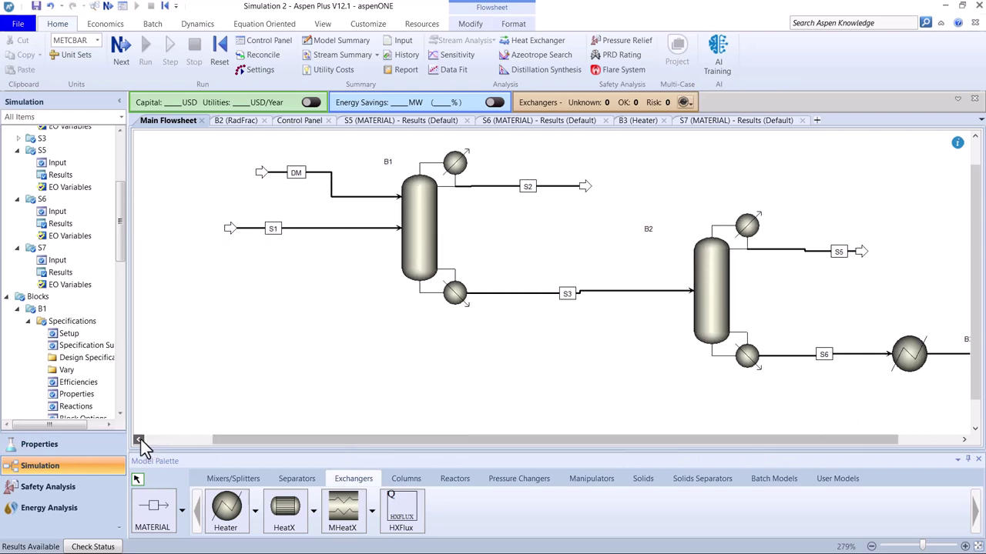
click(233, 479)
click(225, 508)
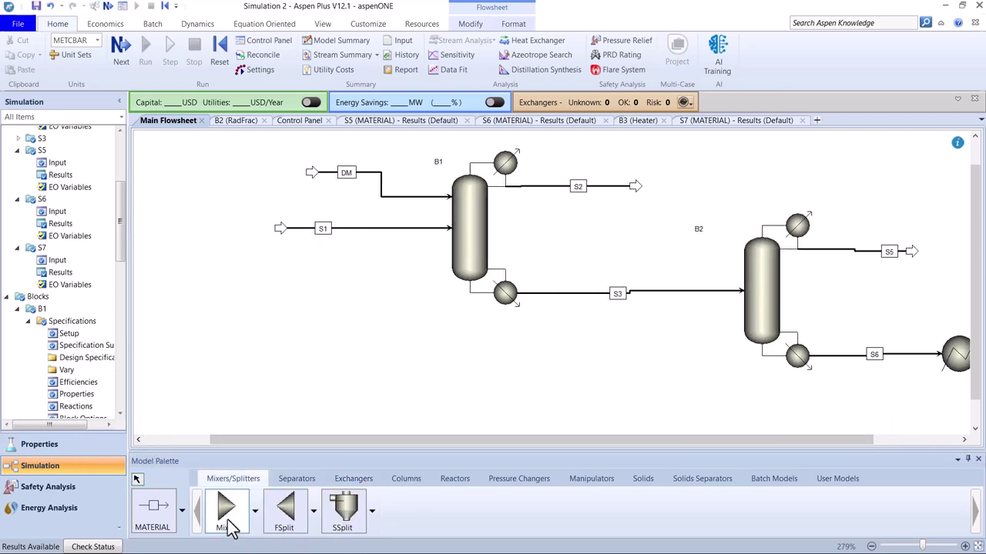
click(272, 167)
right_click(253, 220)
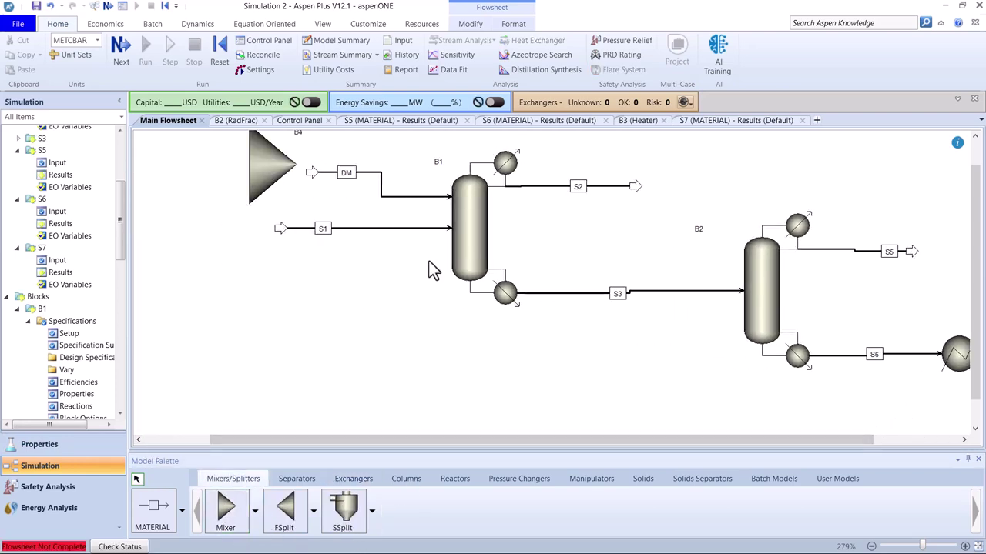
click(975, 136)
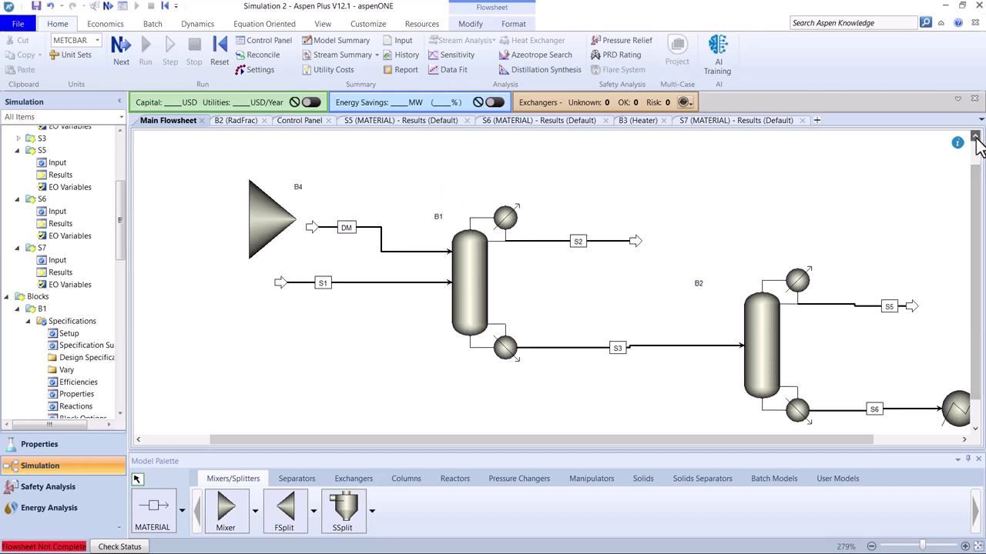
drag(286, 268, 264, 268)
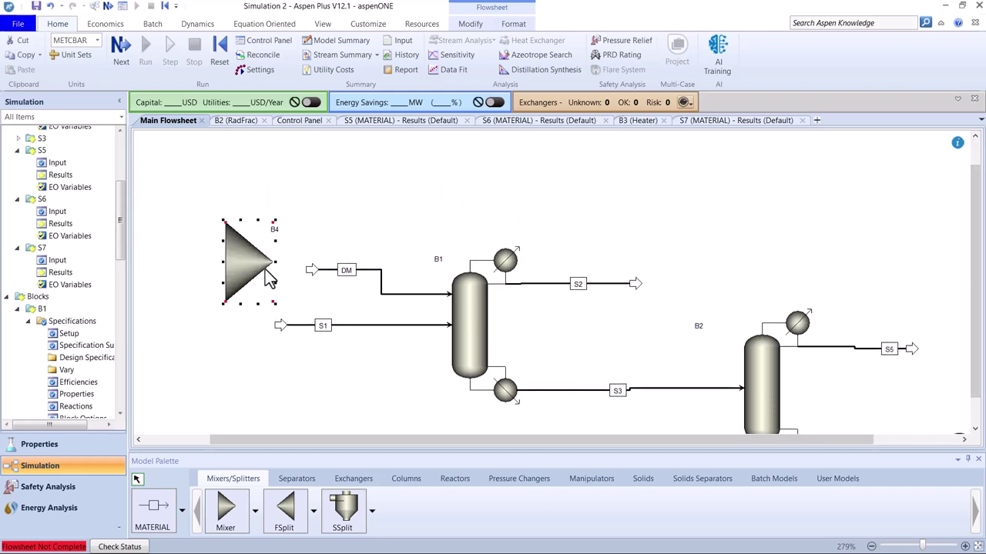
Draw a material feed stream into the lower inlet of mixer B4
click(142, 522)
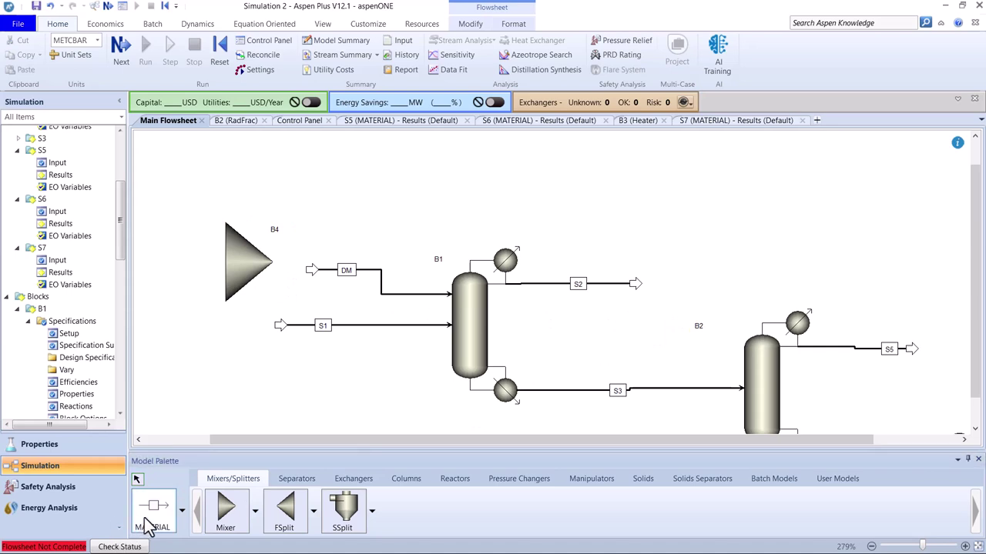
click(221, 264)
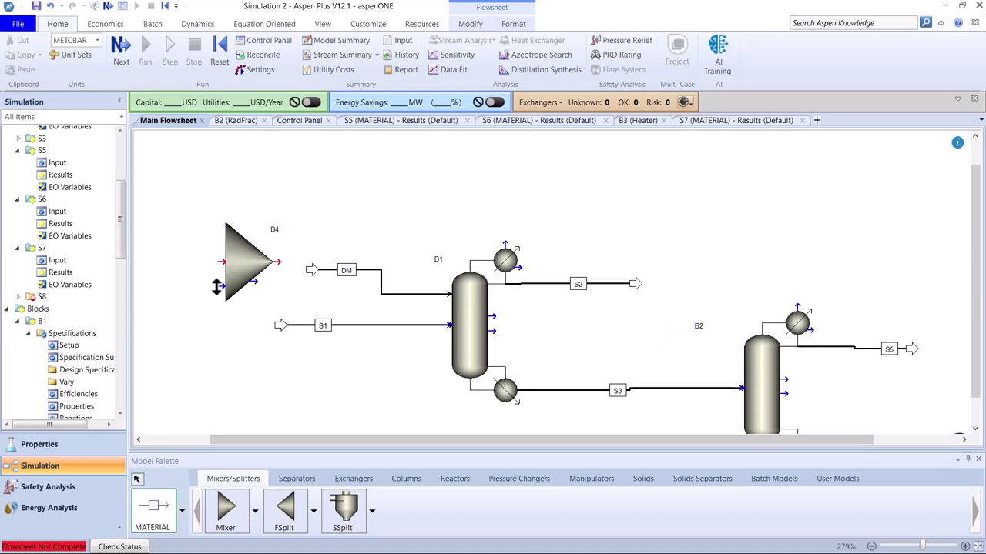
drag(217, 287, 154, 325)
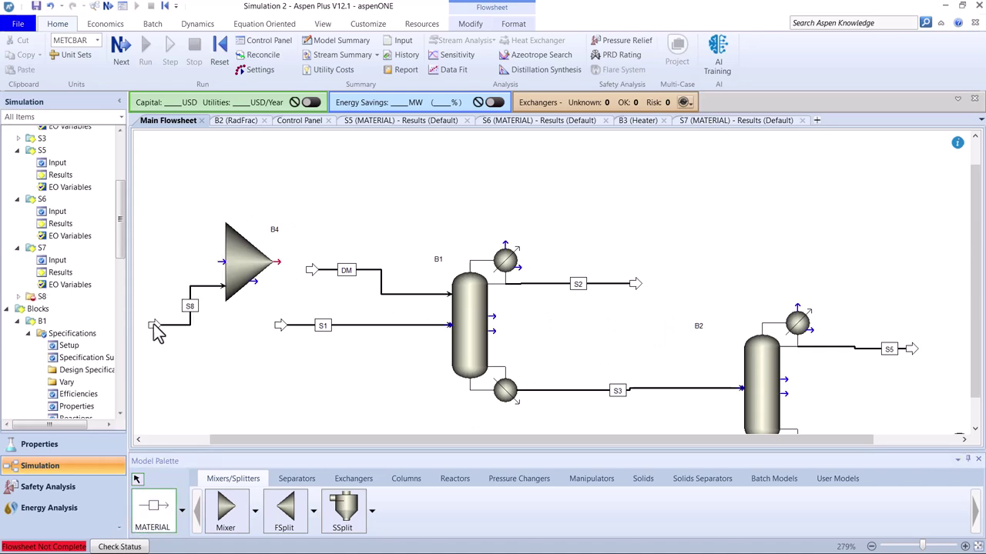
Rename the feed stream of mixer B4 as MK and set its DIMET-01 mole flow to 0.005 kmol/hr
right_click(220, 319)
click(190, 306)
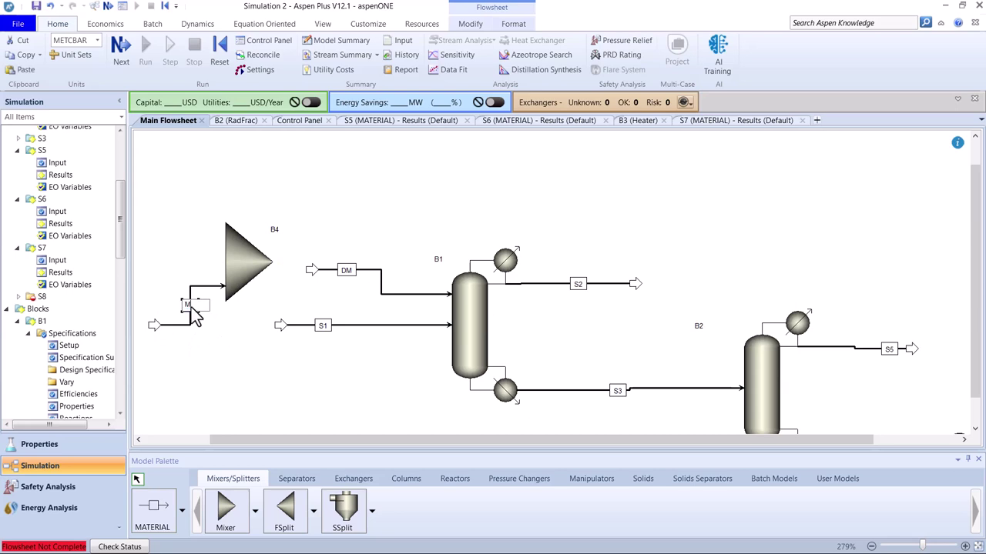
double_click(166, 325)
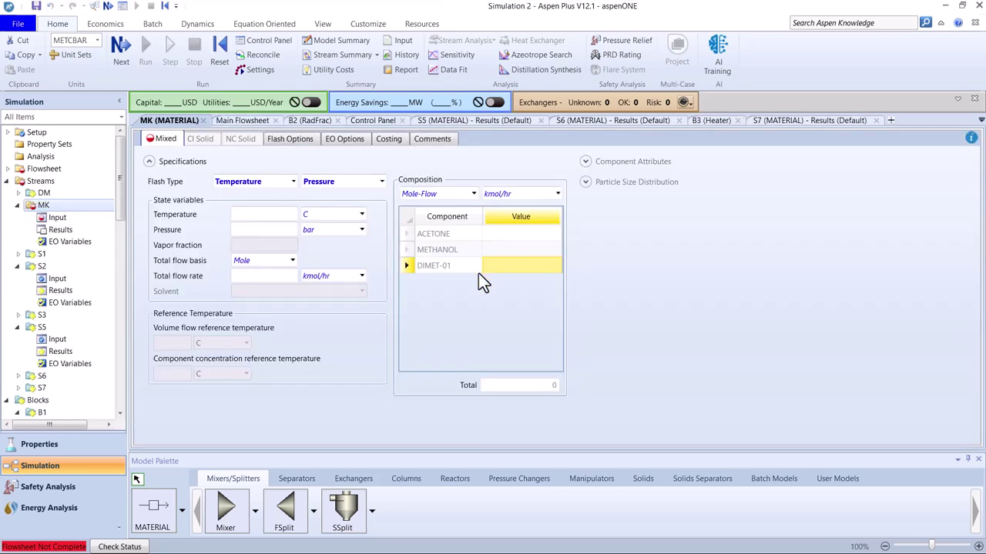
click(479, 272)
text(.005)
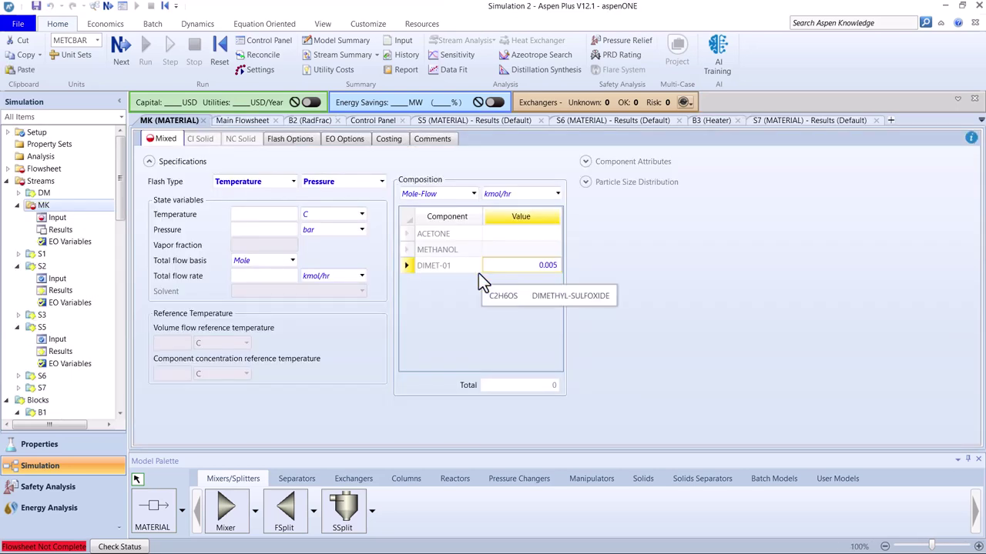
key(Return)
click(516, 235)
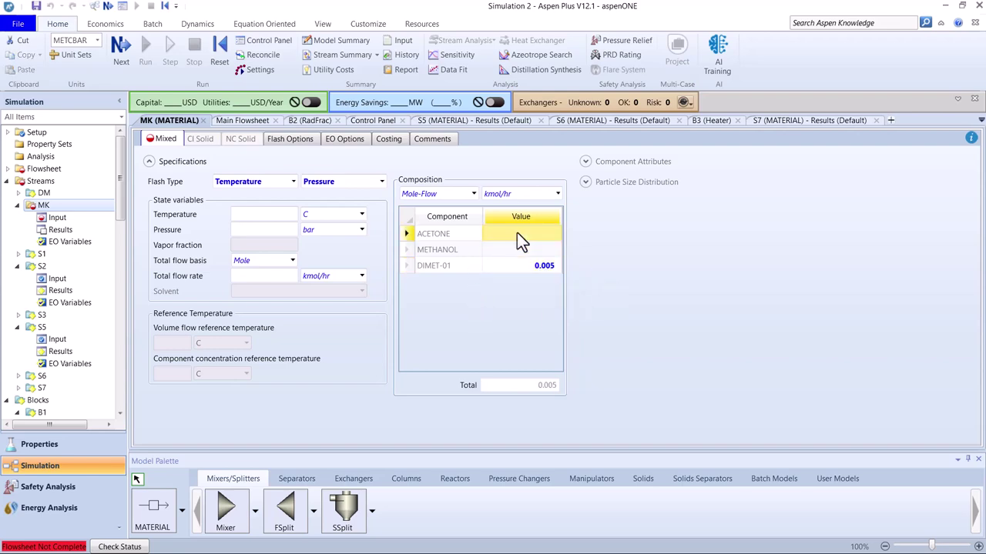
Close all open forms and result sheets except the input form of stream MK
click(246, 122)
click(310, 121)
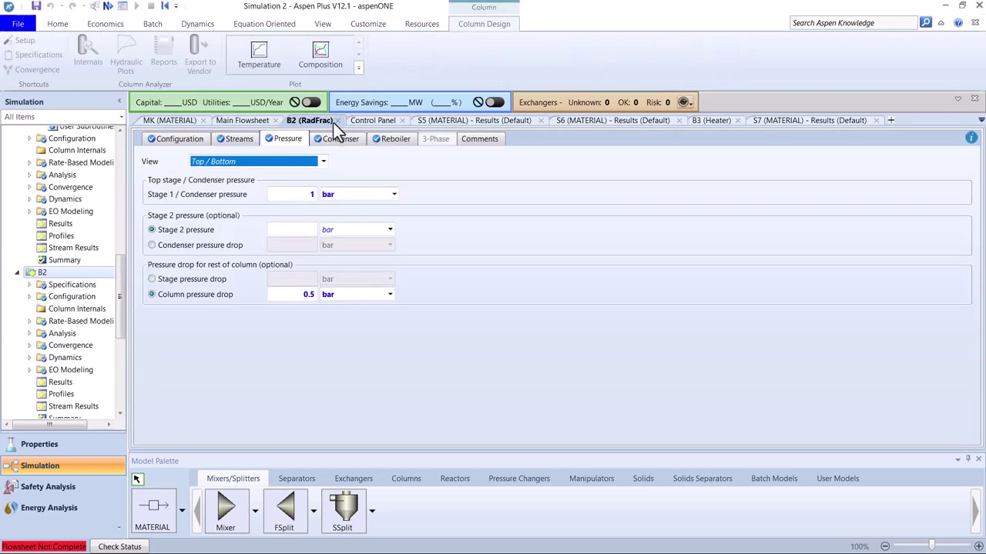
click(364, 120)
click(275, 121)
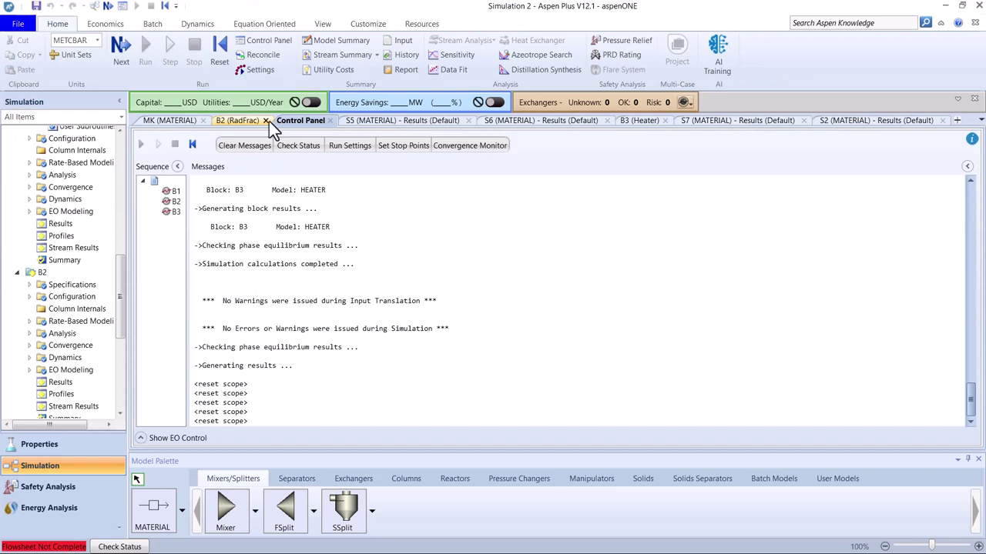
click(267, 121)
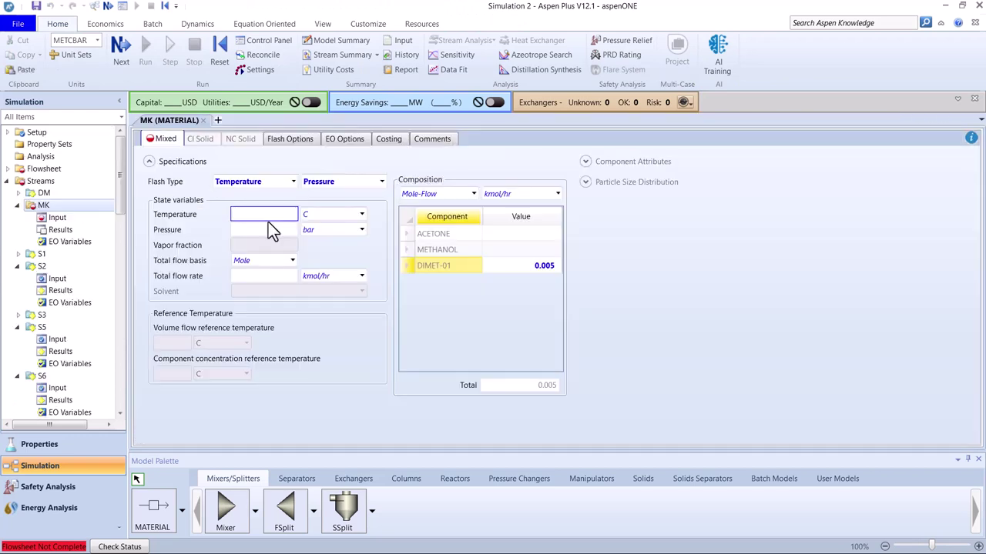
Set stream MK's temperature to 320 K and its pressure to 1.5 bar
text(320)
click(361, 214)
click(326, 253)
click(280, 230)
click(361, 229)
click(318, 231)
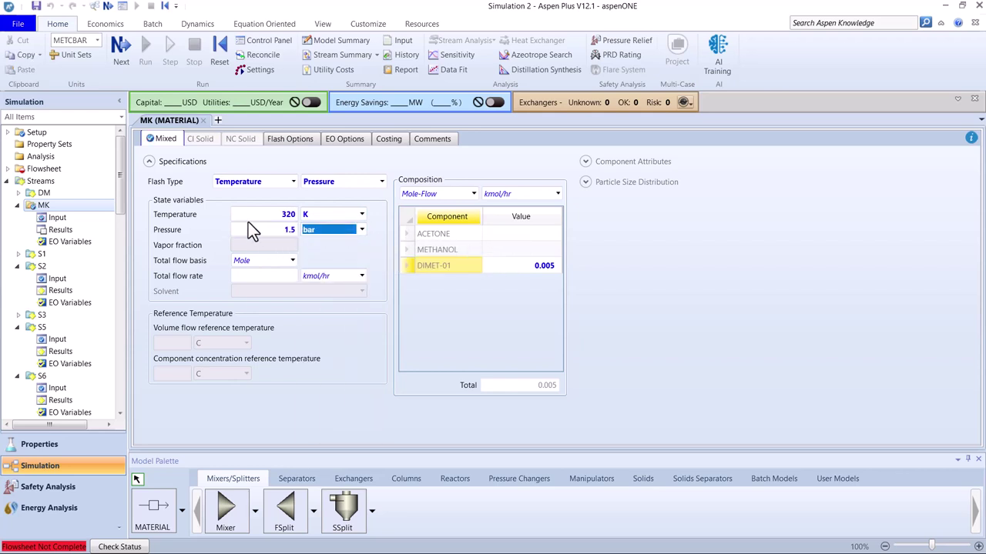
Close the MK input form and reopen the main flowsheet
click(204, 121)
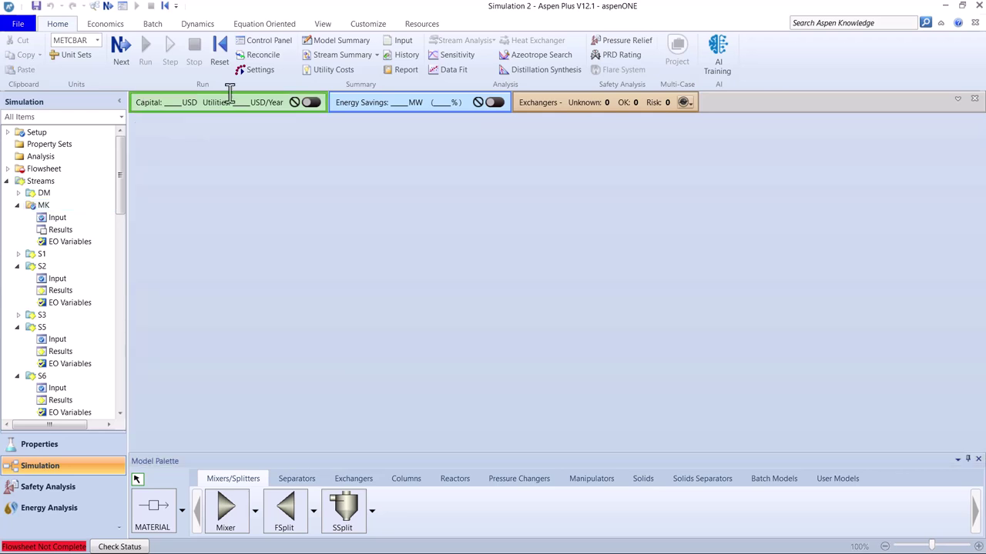
click(323, 24)
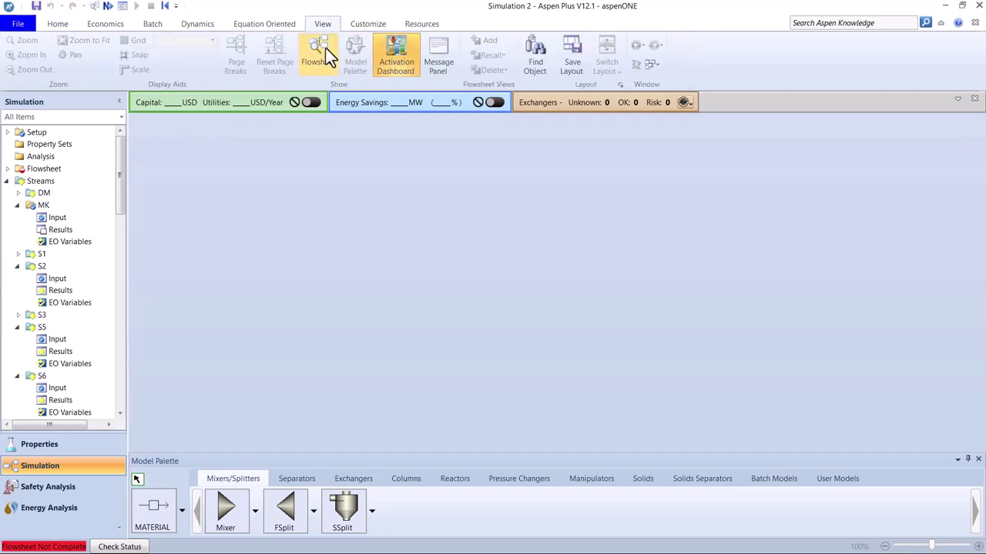
click(329, 56)
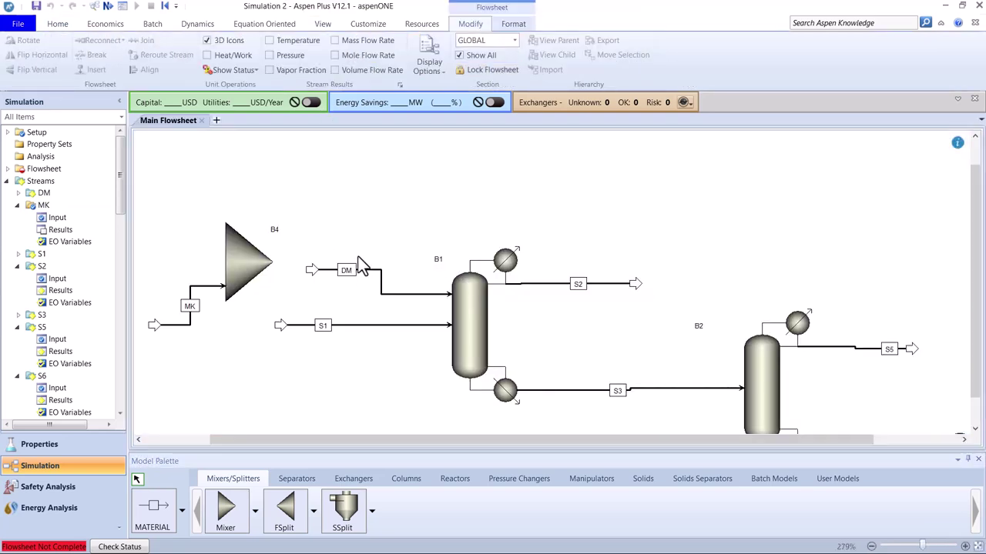
Draw a material product stream from the outlet of mixer B4, ending just above the DM feed
click(150, 509)
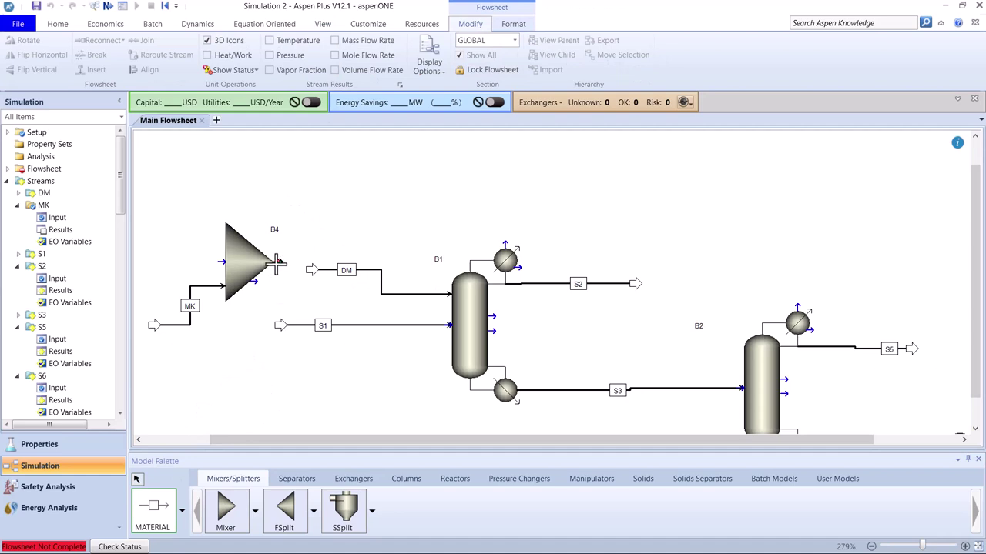
click(276, 264)
click(342, 237)
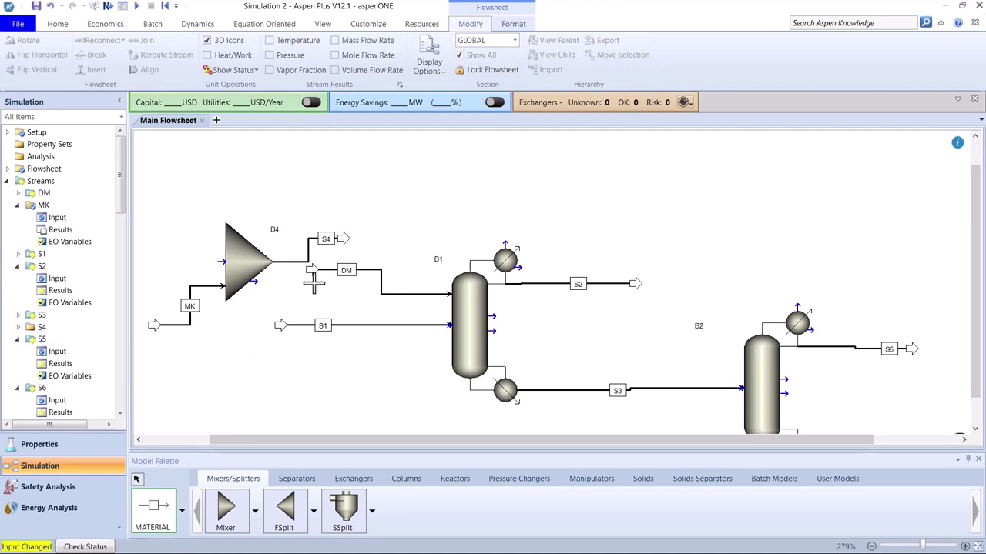
right_click(337, 314)
Reconnect the destination of heater outlet stream S7 to the upper inlet of mixer B4
right_click(908, 349)
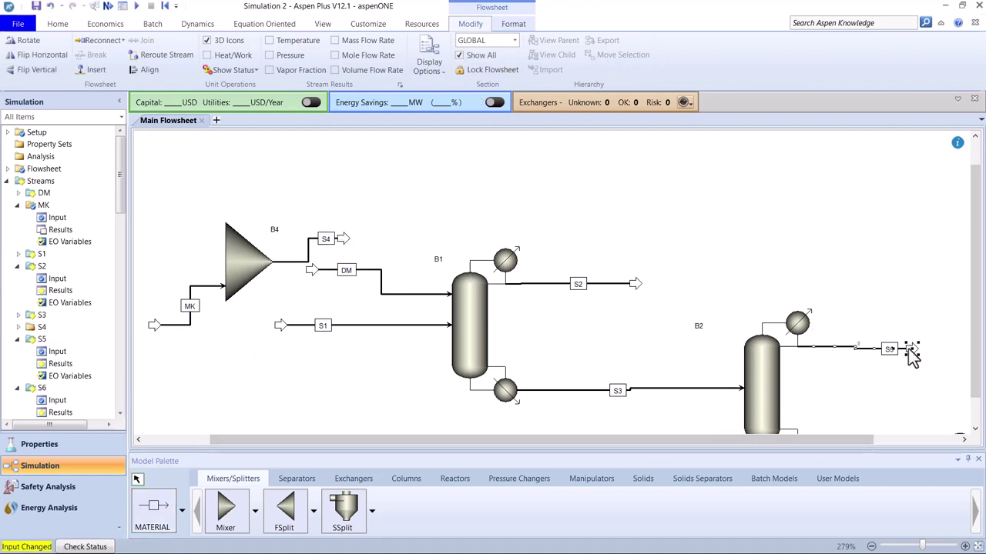
drag(971, 374, 972, 418)
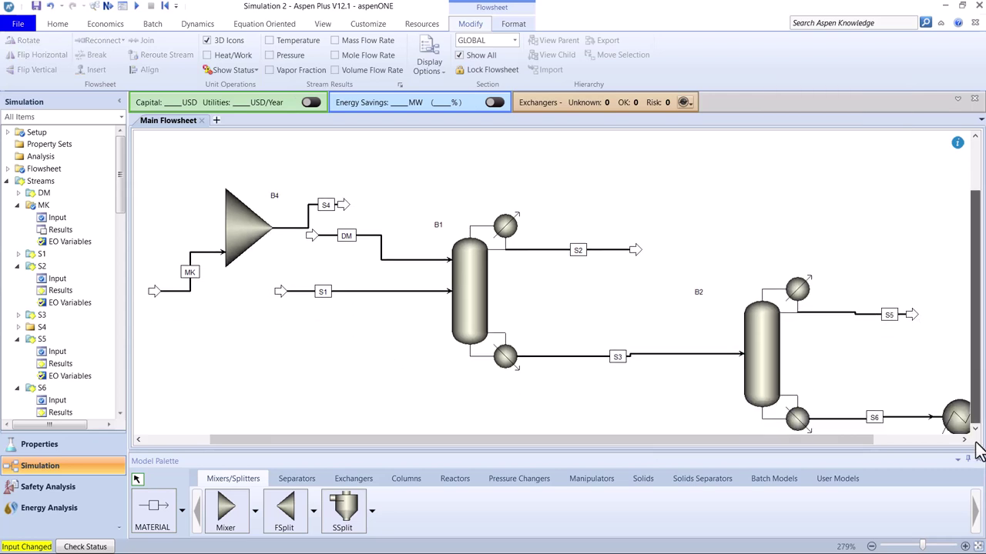
drag(870, 453, 883, 453)
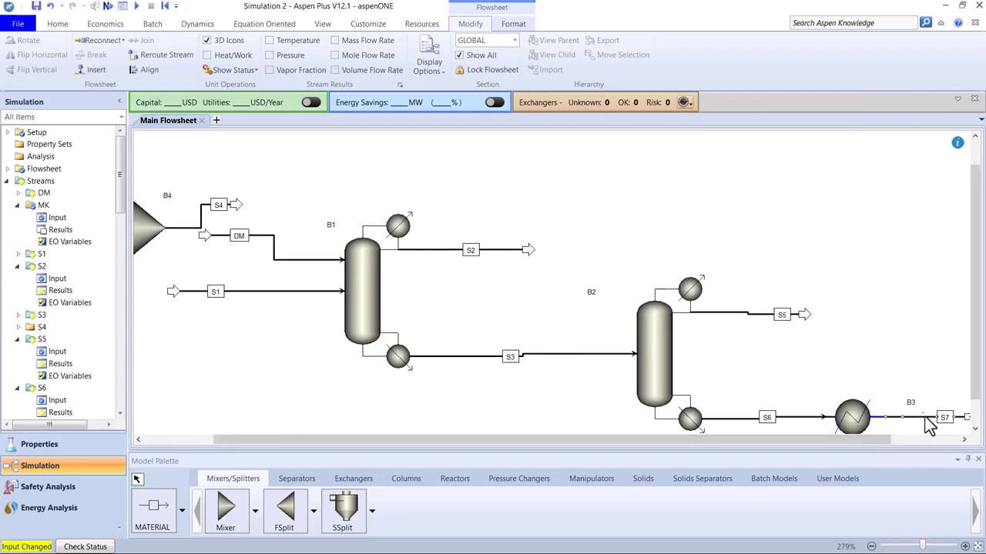
right_click(922, 417)
mouse_move(858, 340)
click(739, 341)
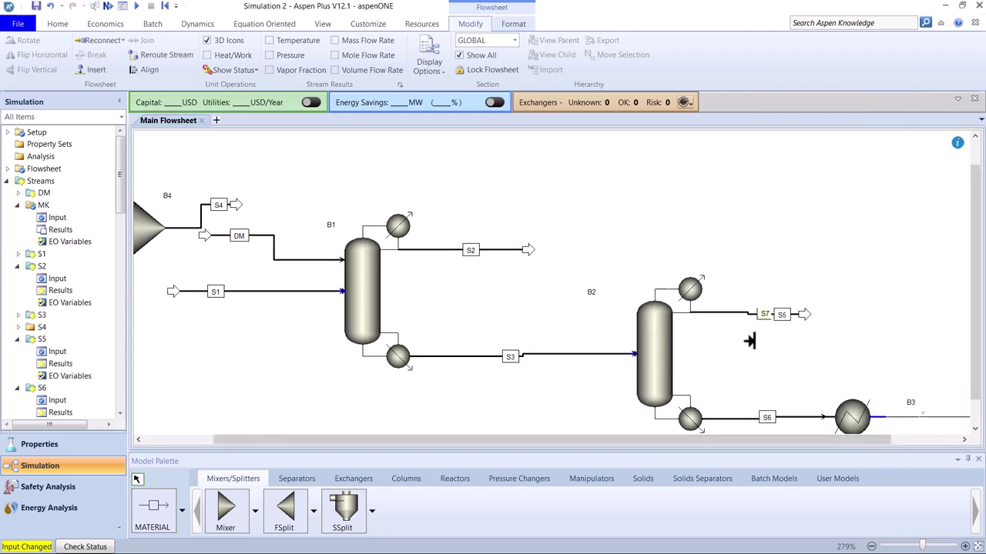
click(391, 406)
drag(234, 450, 165, 450)
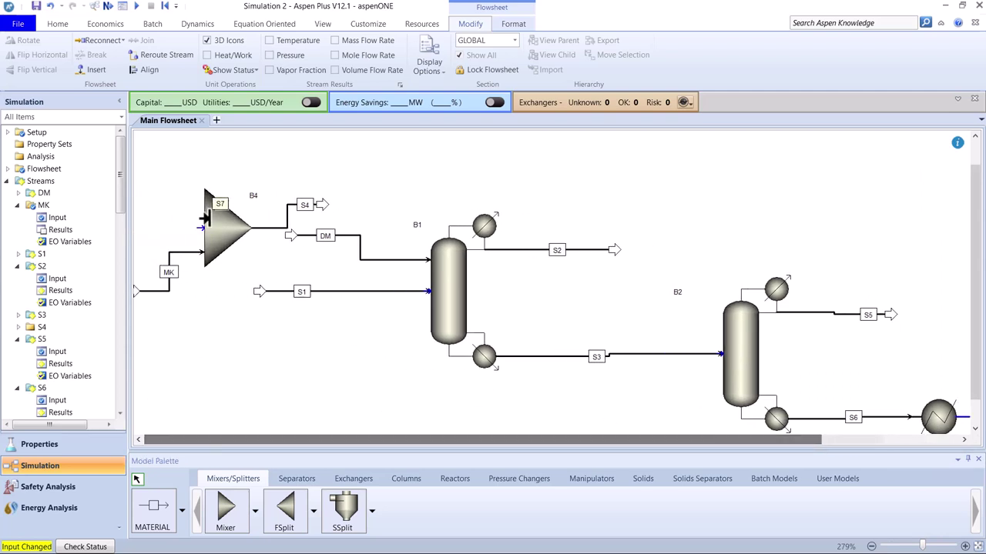
click(189, 216)
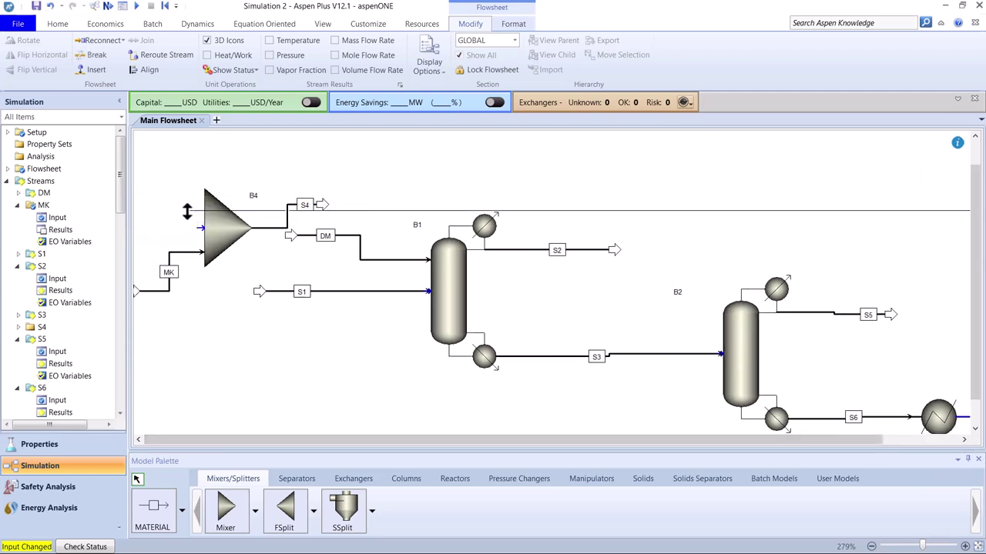
Move the horizontal run of recycle stream S7 higher so it passes clear above the mixer and both columns
click(434, 197)
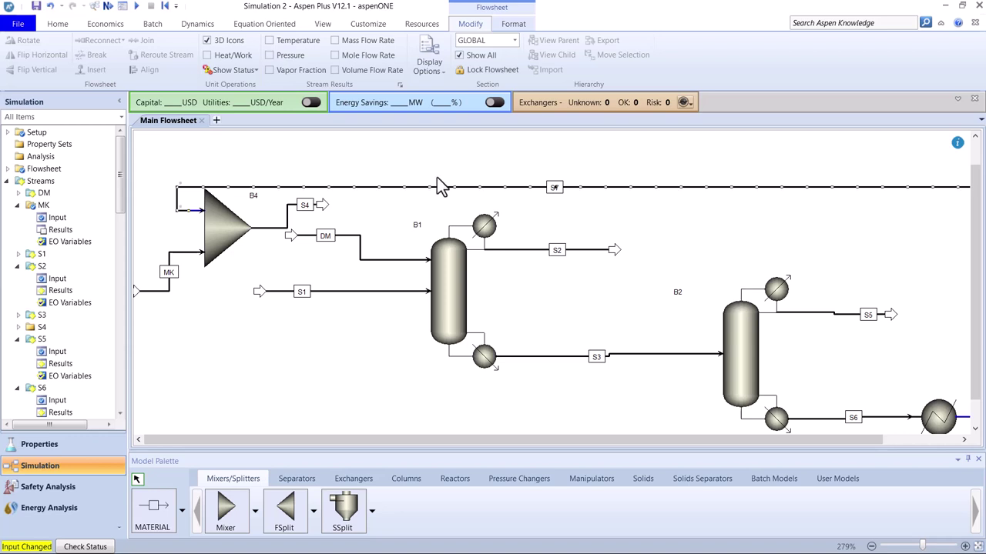
drag(439, 186, 436, 28)
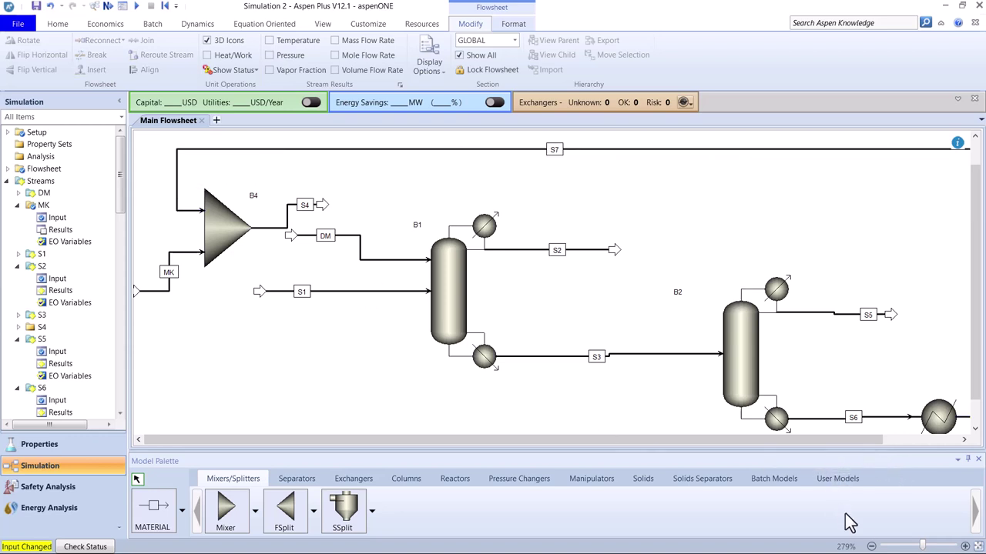
click(871, 546)
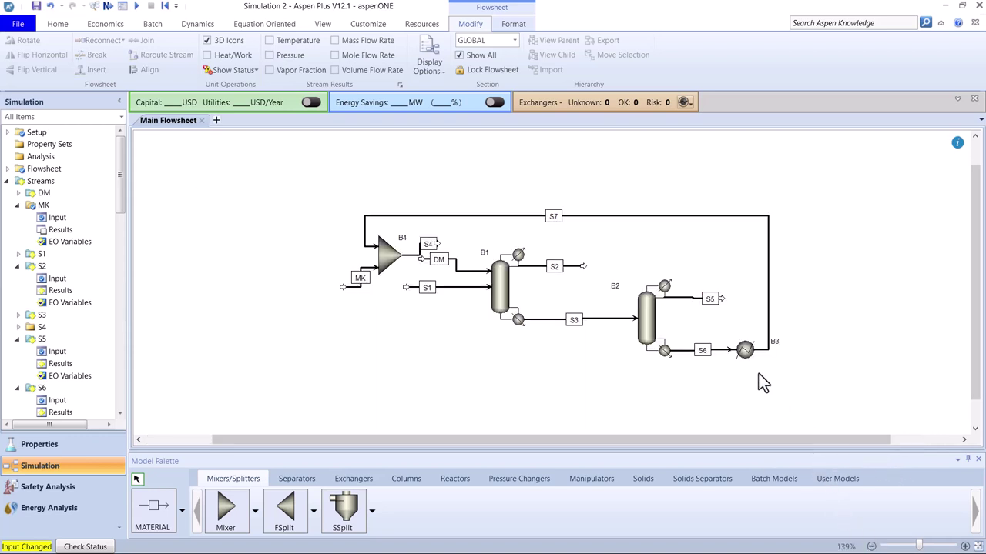
scroll(758, 374, up, 5)
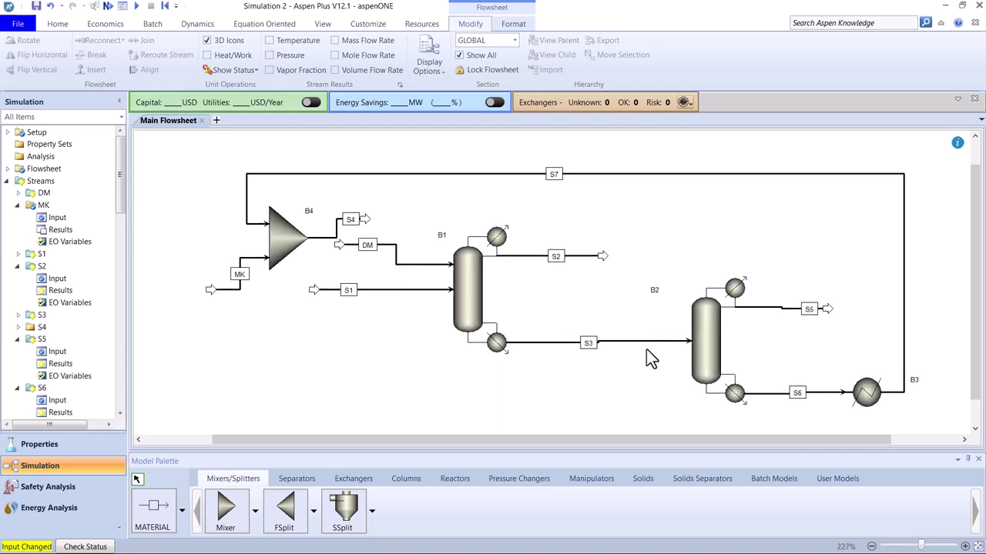
Shift the S6 label closer to heater B3 and straighten streams S5 and MK on the flowsheet
drag(804, 405, 839, 372)
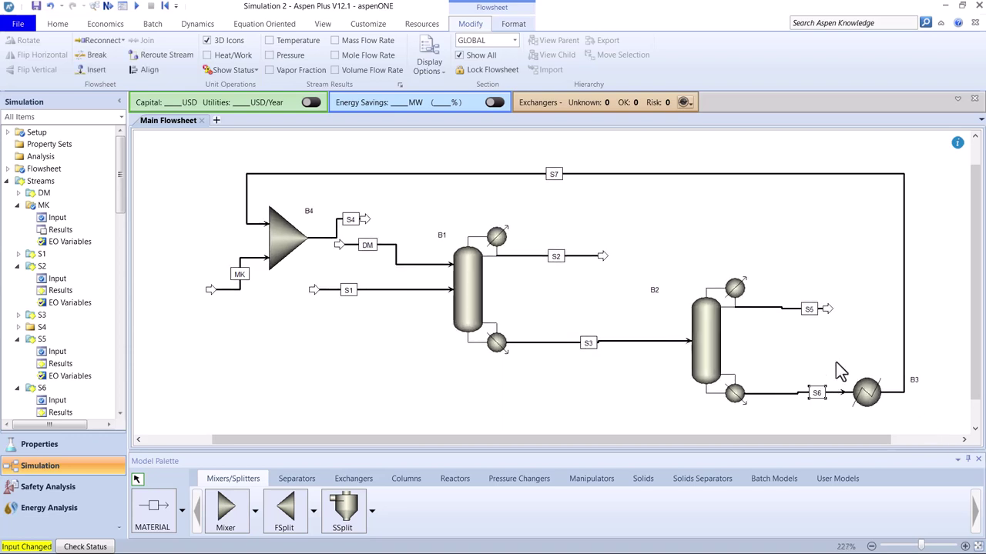
drag(807, 316, 770, 315)
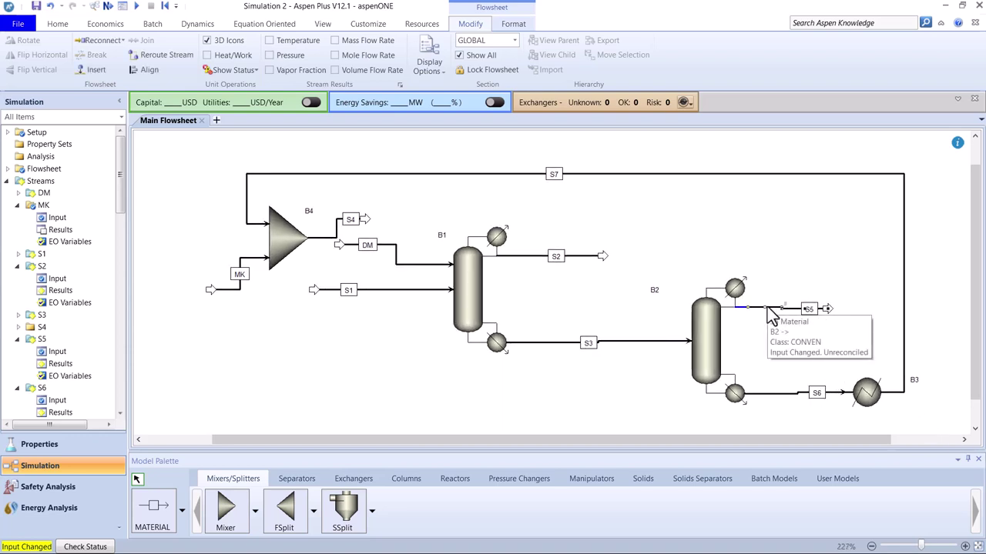
click(775, 214)
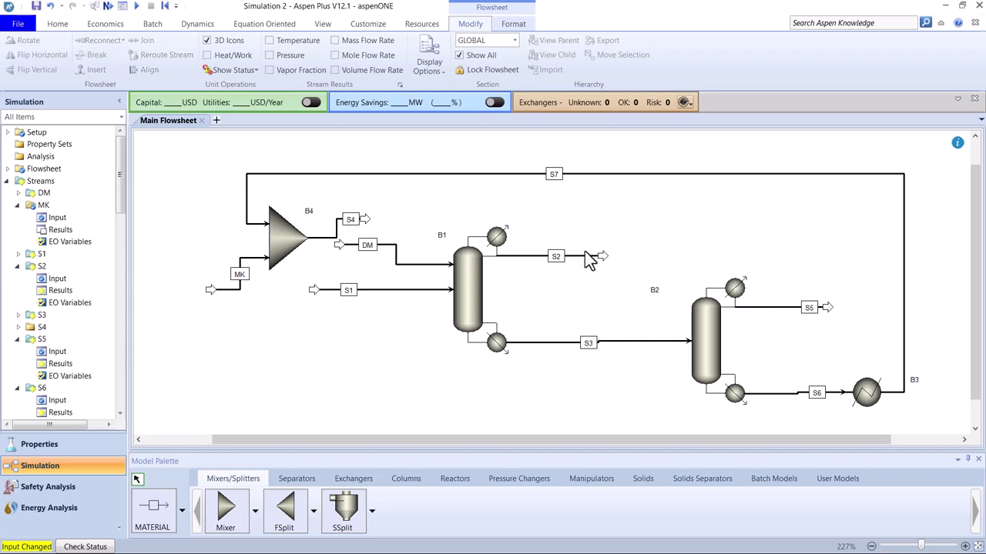
click(381, 291)
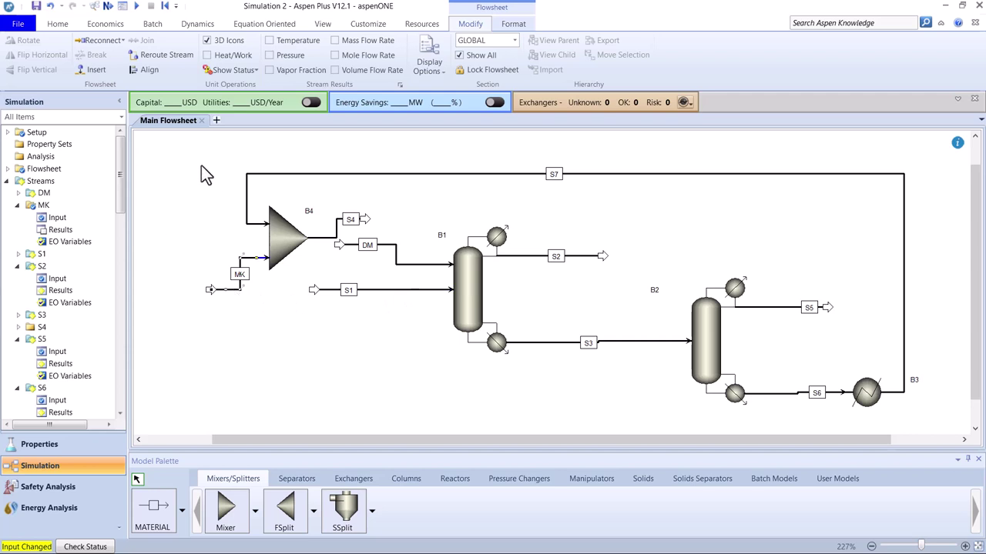
click(149, 69)
click(224, 267)
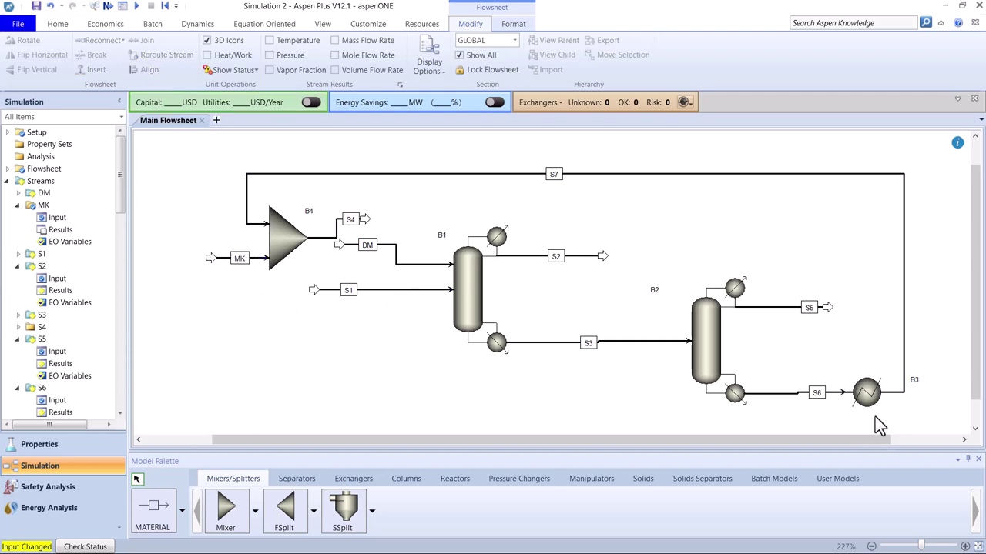
Align stream S6 into a straight line to heater B3 and move the B3 label up beside the recycle line
click(789, 394)
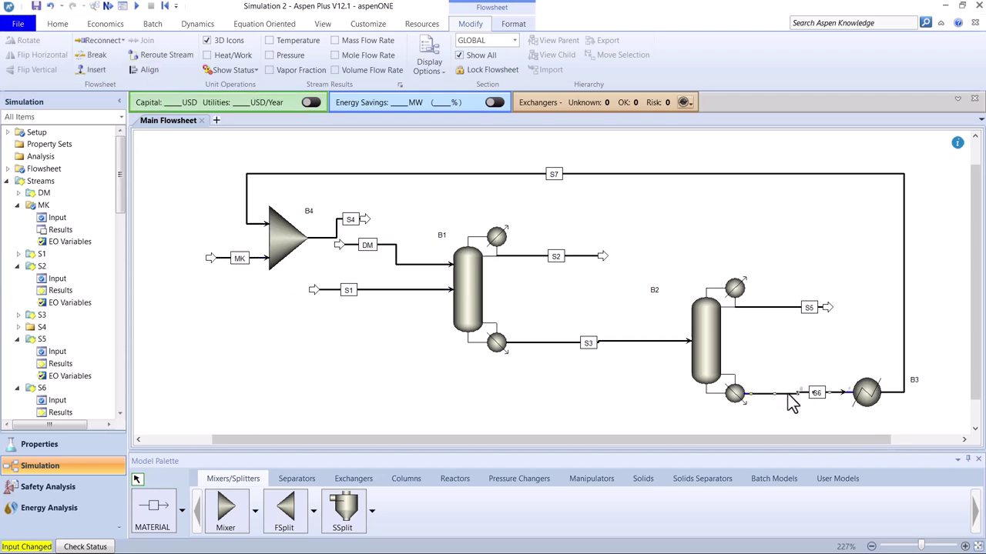
click(146, 69)
drag(915, 382, 912, 274)
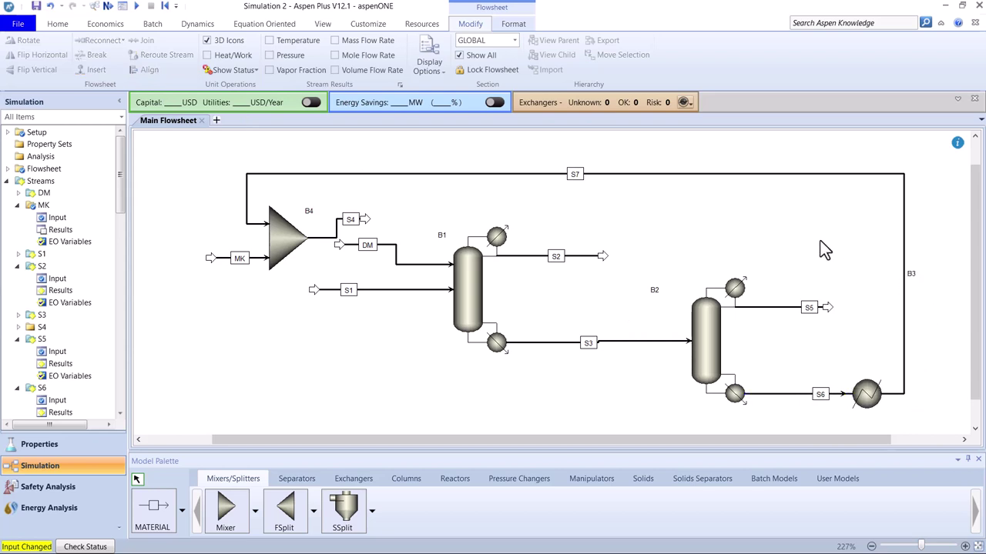
Run the simulation and check the component mole flows in the results of mixer outlet stream S4
click(137, 6)
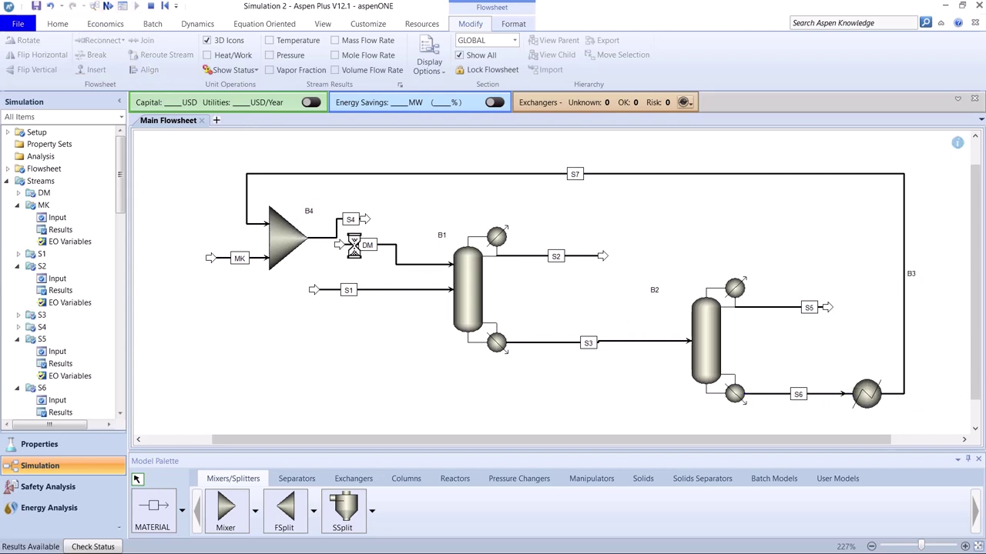
right_click(368, 220)
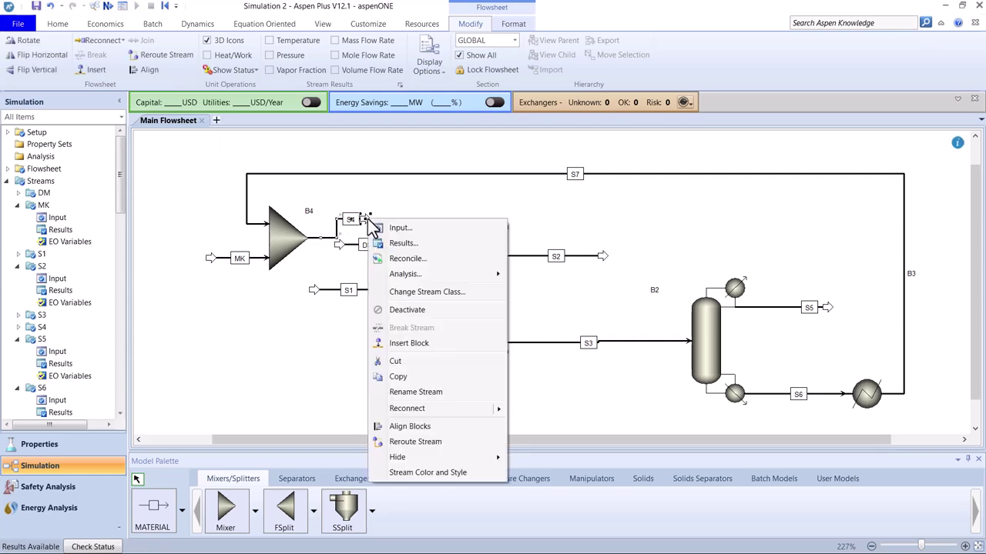
click(451, 244)
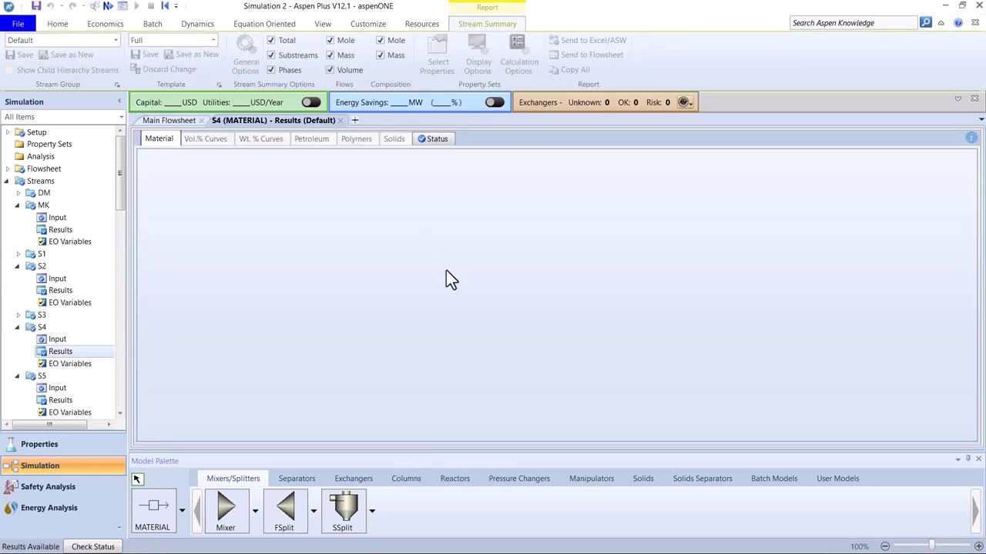
scroll(401, 284, down, 5)
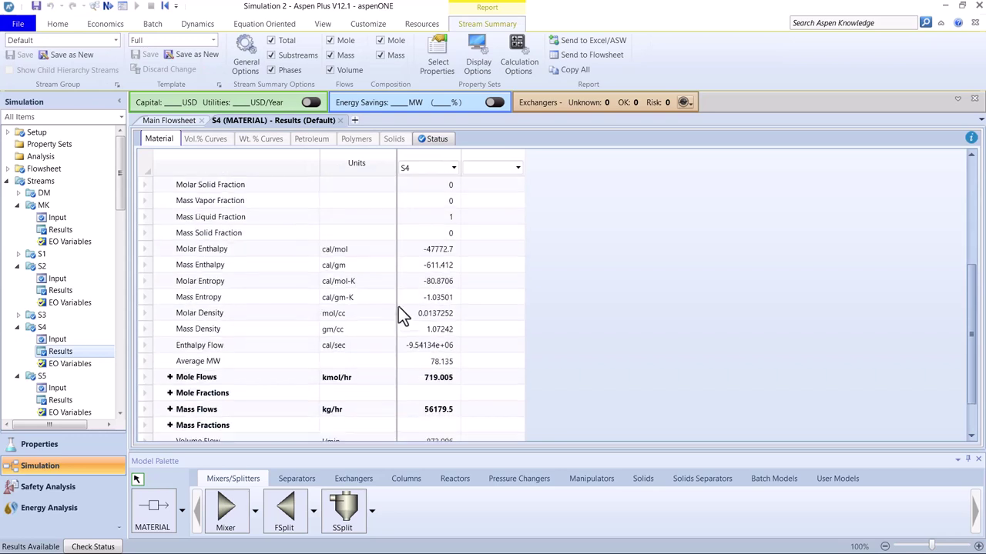
click(169, 378)
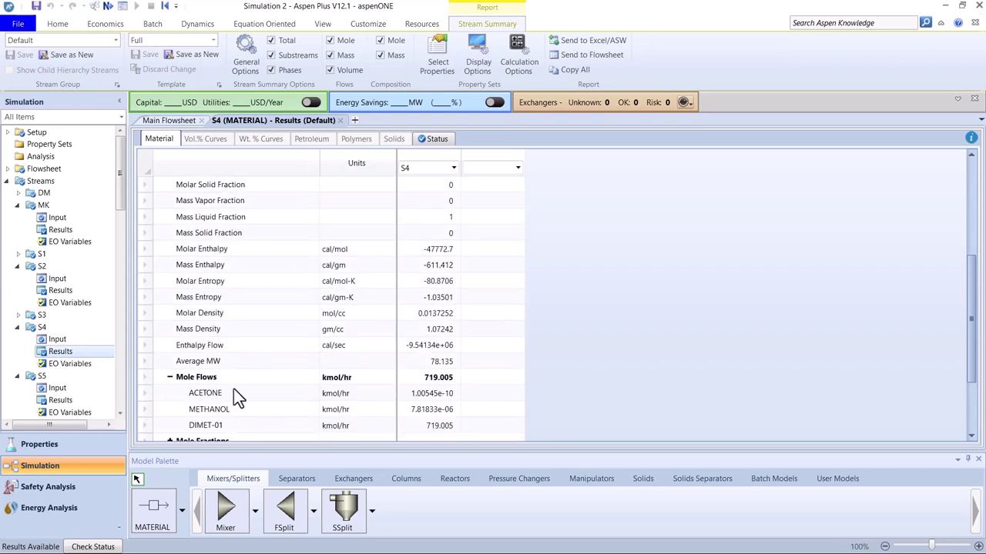
Examine the individual acetone, methanol and DIMET-01 mole flows in stream S4's results, then collapse the mole flow list
click(443, 415)
click(443, 420)
scroll(395, 378, down, 1)
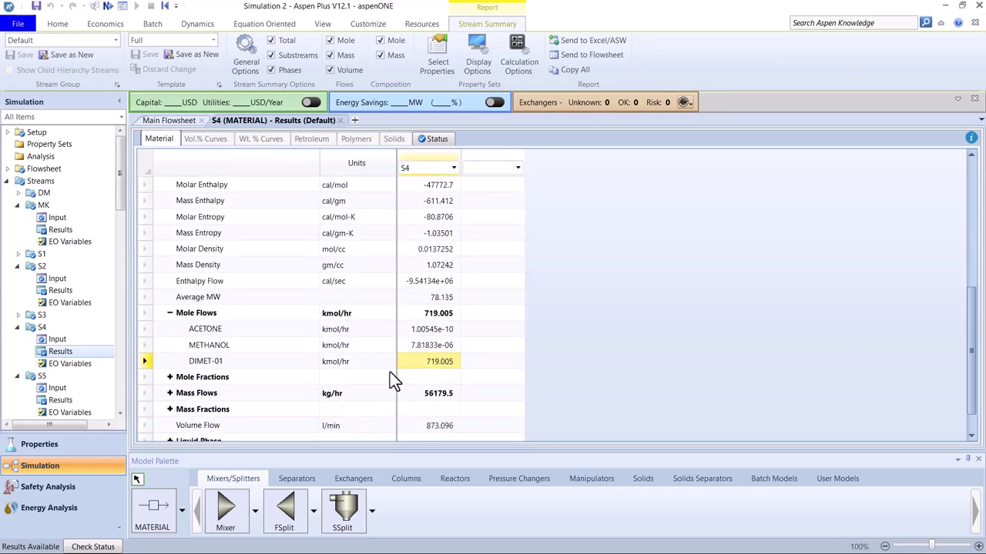
click(428, 331)
click(432, 345)
key(Down)
click(169, 314)
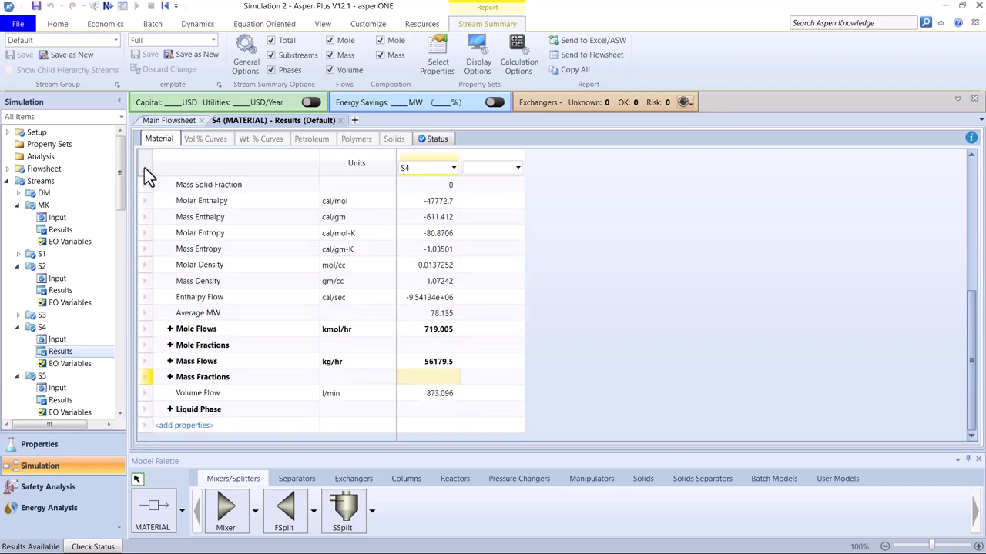
Check the total mole flow in the results of solvent feed stream DM for comparison with S4
click(150, 122)
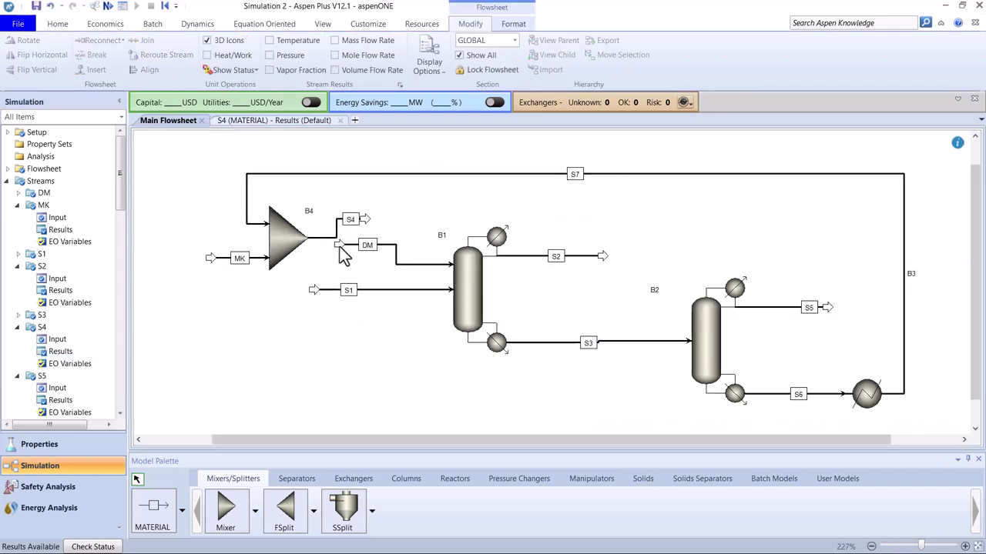
drag(369, 224, 374, 224)
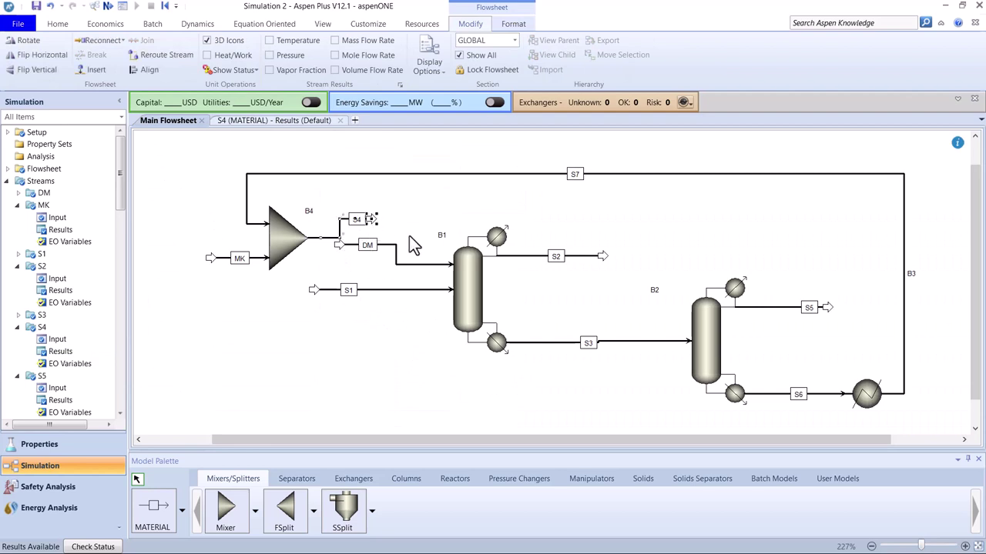
click(397, 260)
right_click(397, 260)
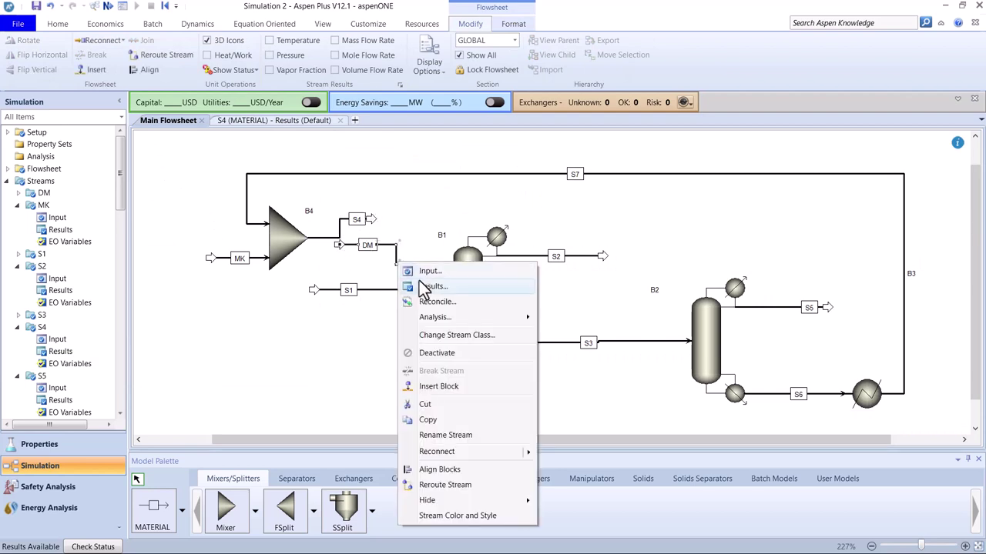
click(419, 281)
scroll(446, 341, down, 5)
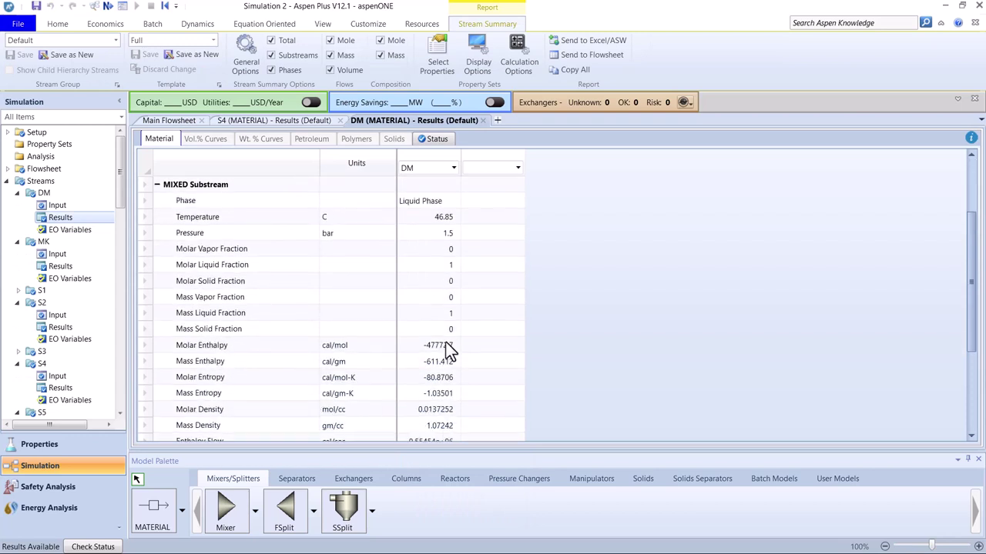
click(445, 382)
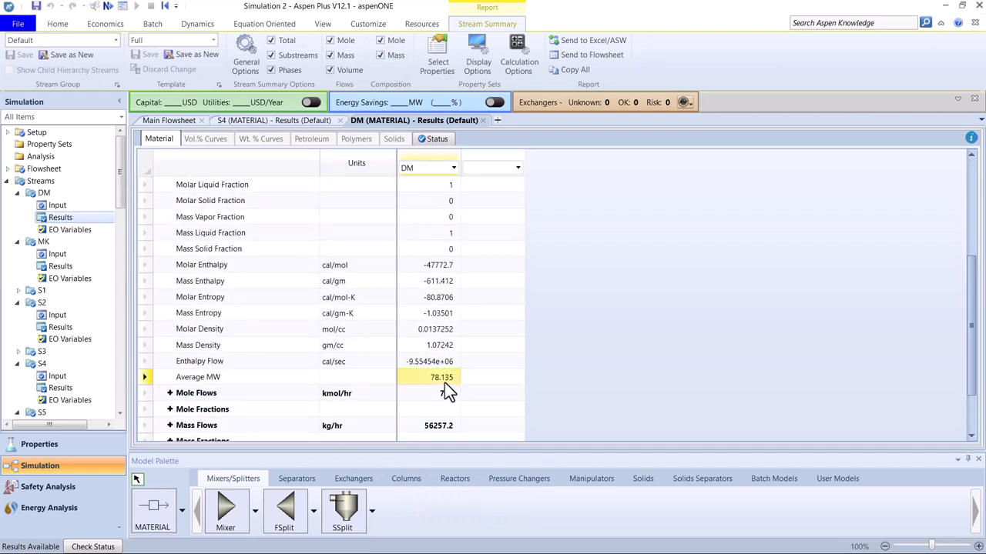
click(434, 390)
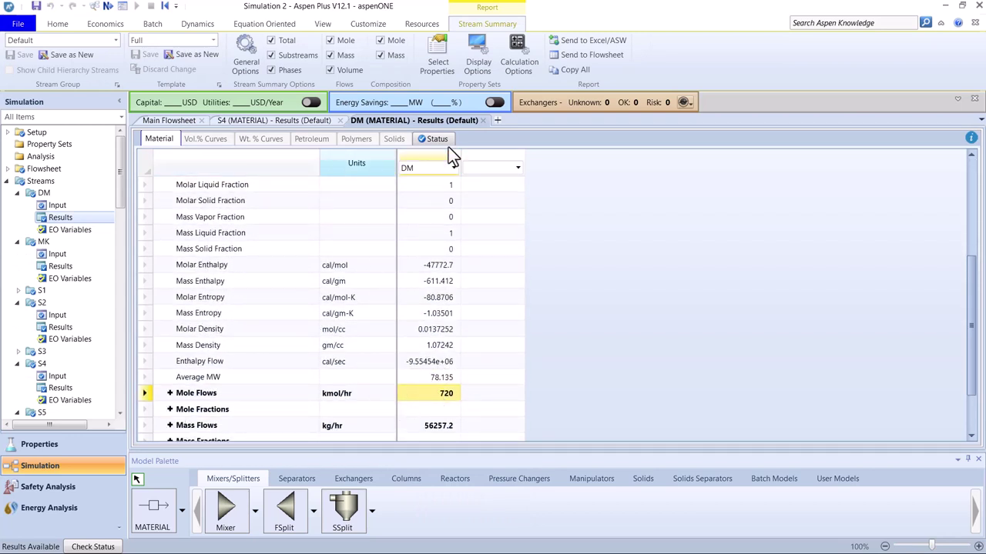
Close the DM and S4 stream results and move the S4 outlet slightly higher on the flowsheet, away from DM
click(484, 120)
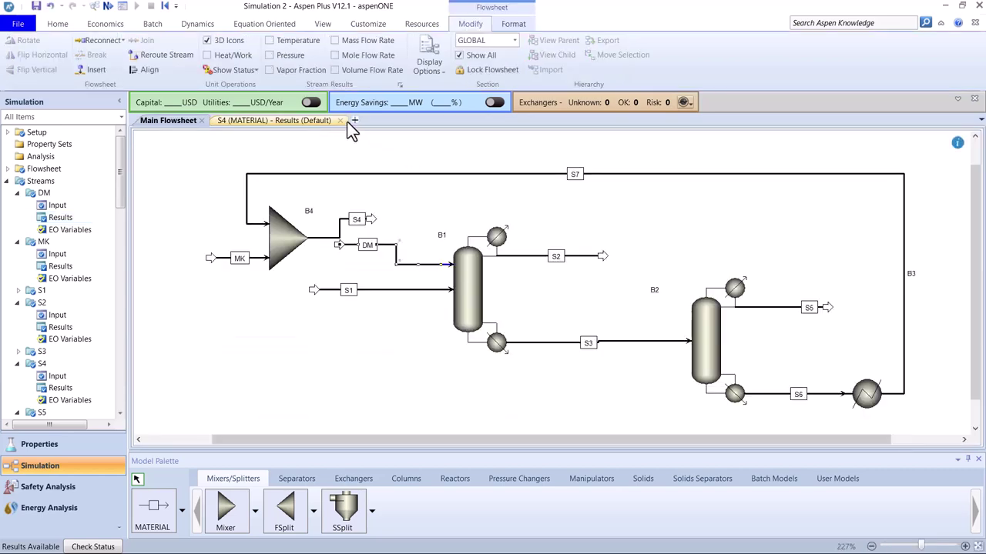
click(273, 120)
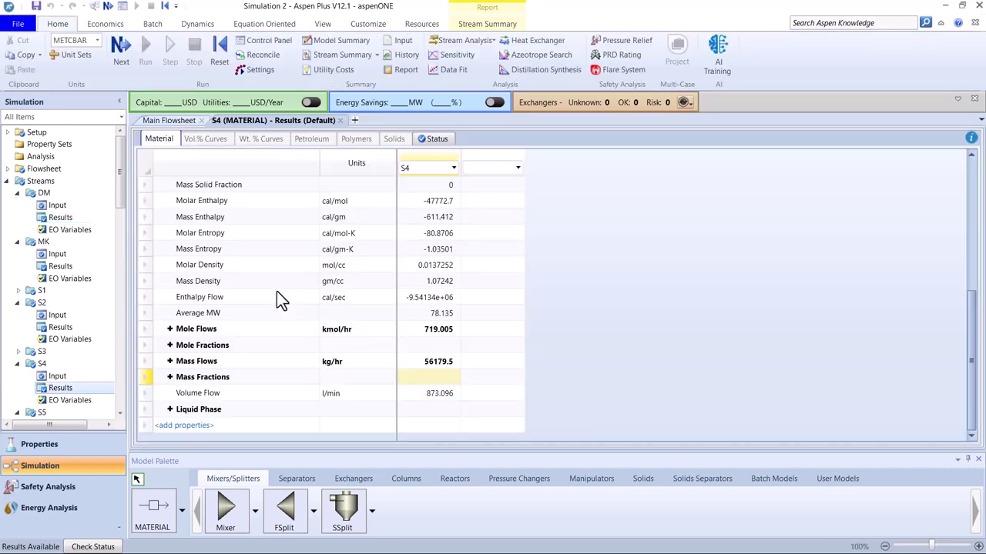
click(340, 121)
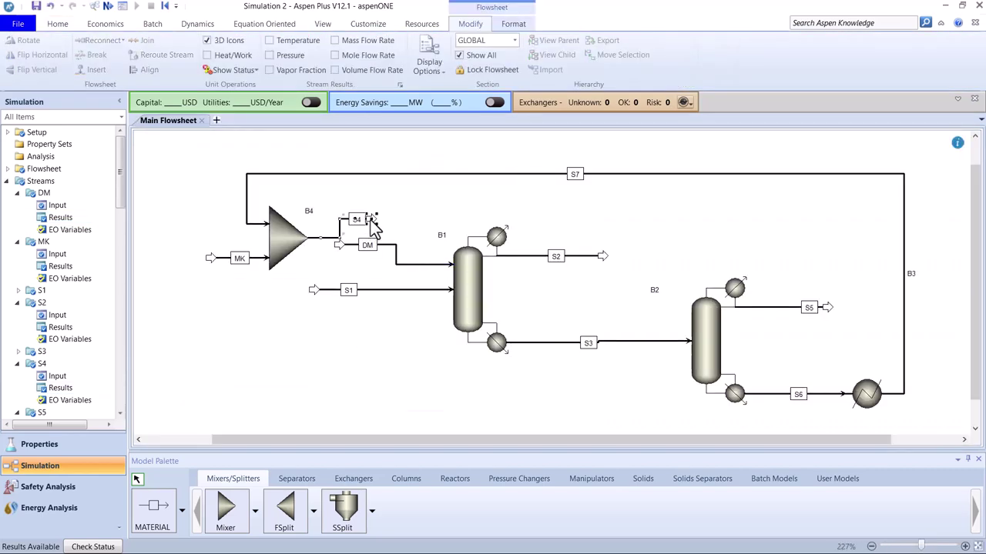
mouse_move(371, 223)
mouse_down()
mouse_move(370, 214)
mouse_move(357, 221)
mouse_up()
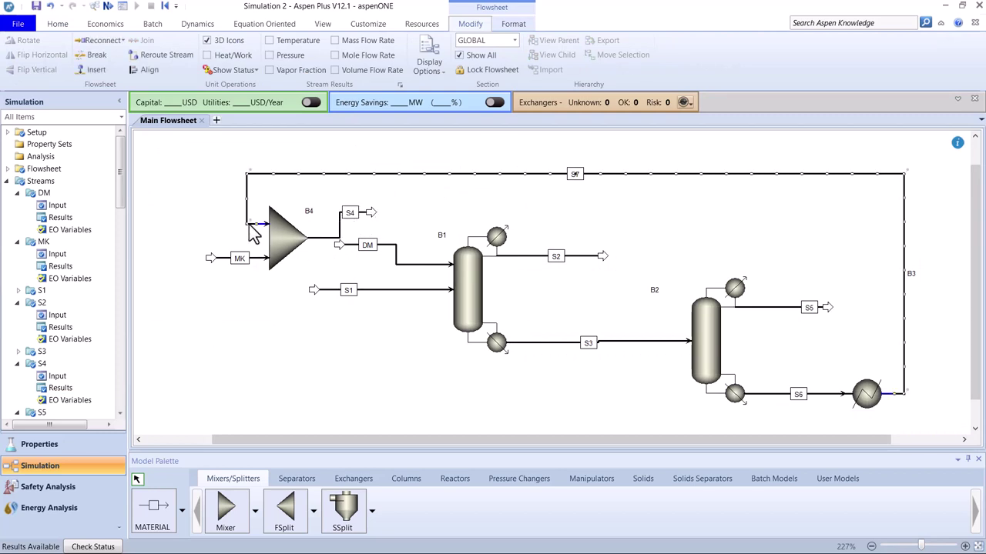
Check the total mole flow in the results of recycle stream S7
right_click(253, 233)
key(Escape)
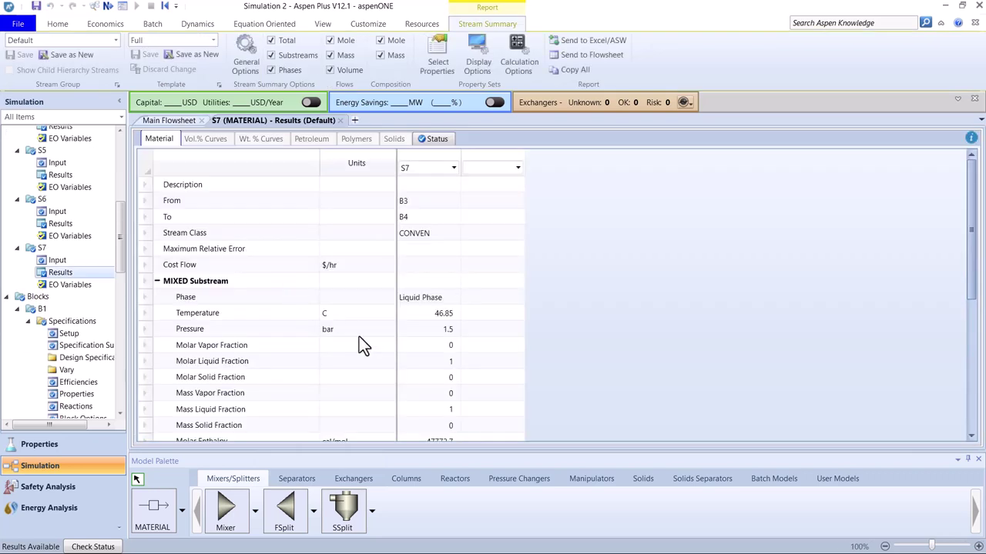
scroll(359, 336, down, 5)
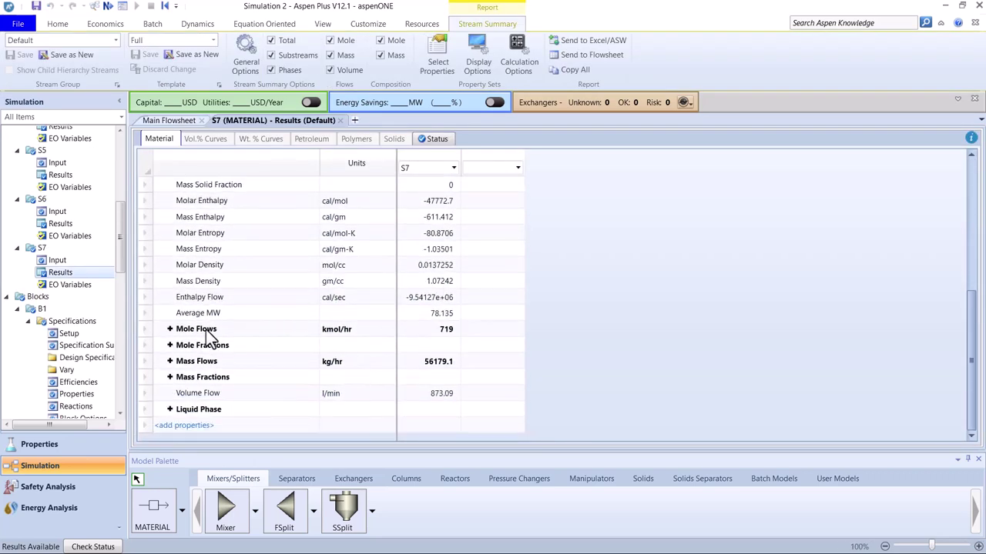
click(169, 329)
click(169, 329)
click(451, 332)
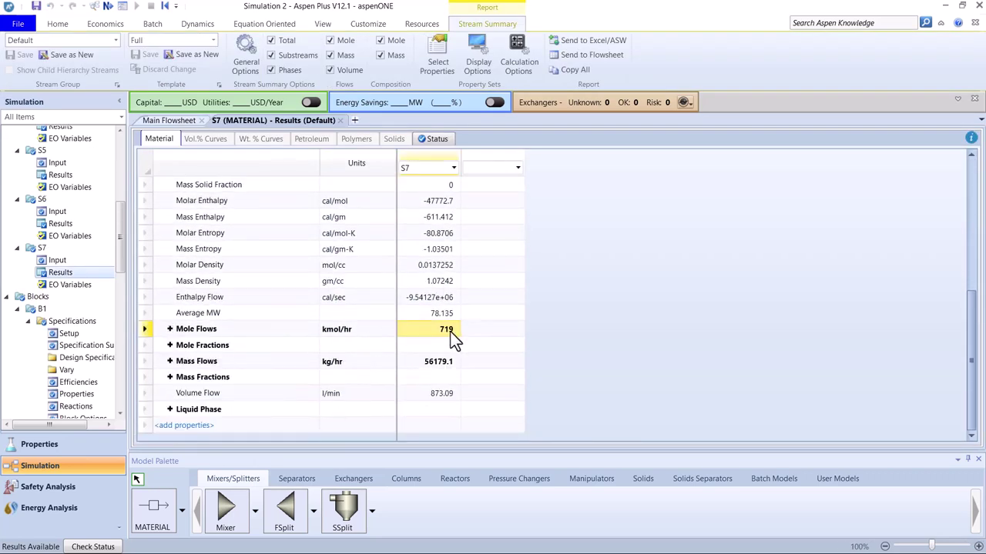
Set the DIMET-01 mole flow of make-up stream MK to 1 kmol/hr
click(169, 121)
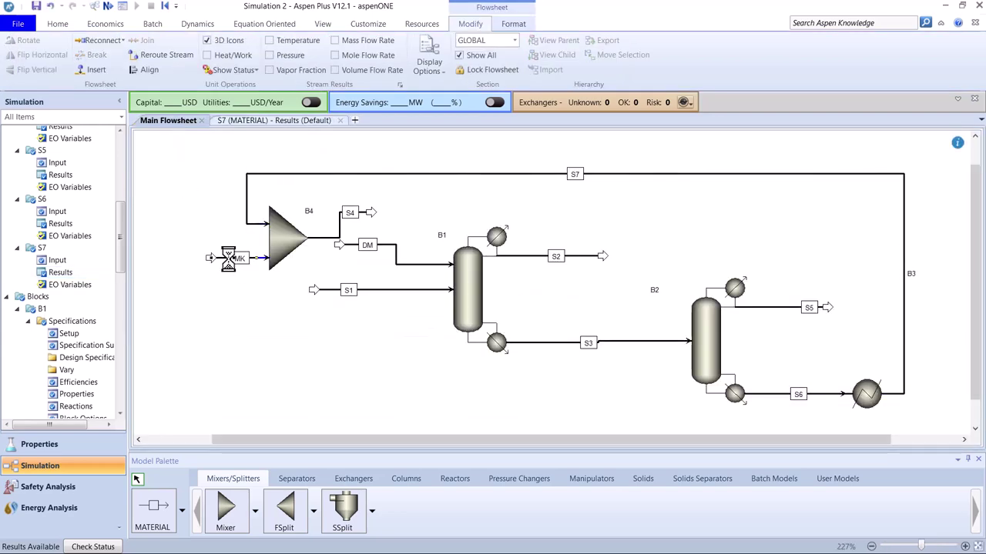
double_click(229, 259)
click(526, 265)
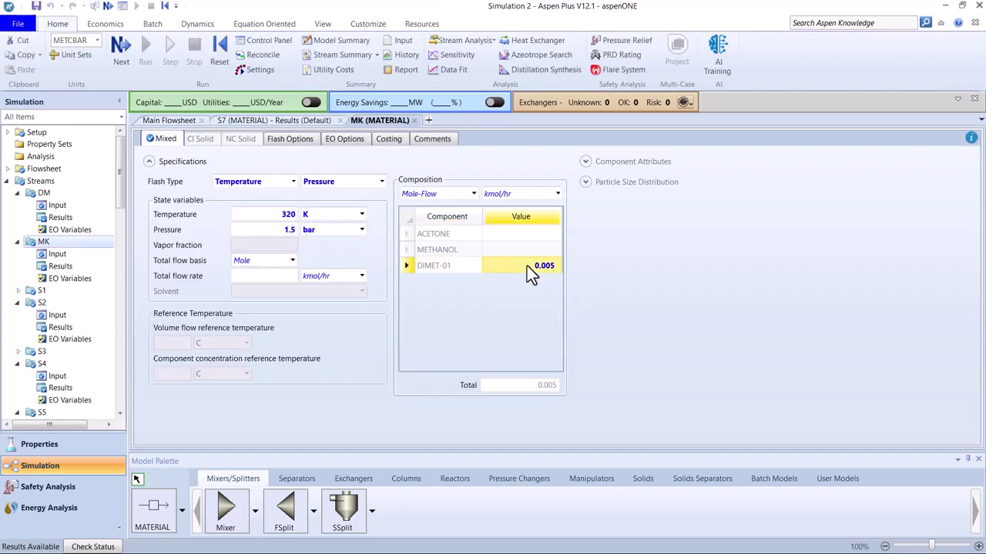
text(1)
key(Return)
Rerun the simulation and check the total mole flow of mixer outlet stream S4
click(169, 121)
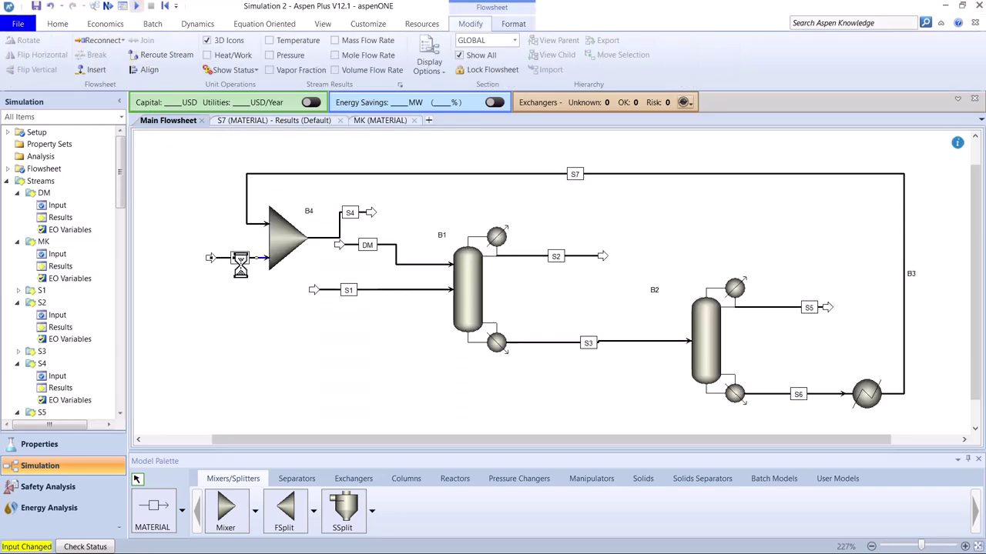
key(F5)
right_click(372, 215)
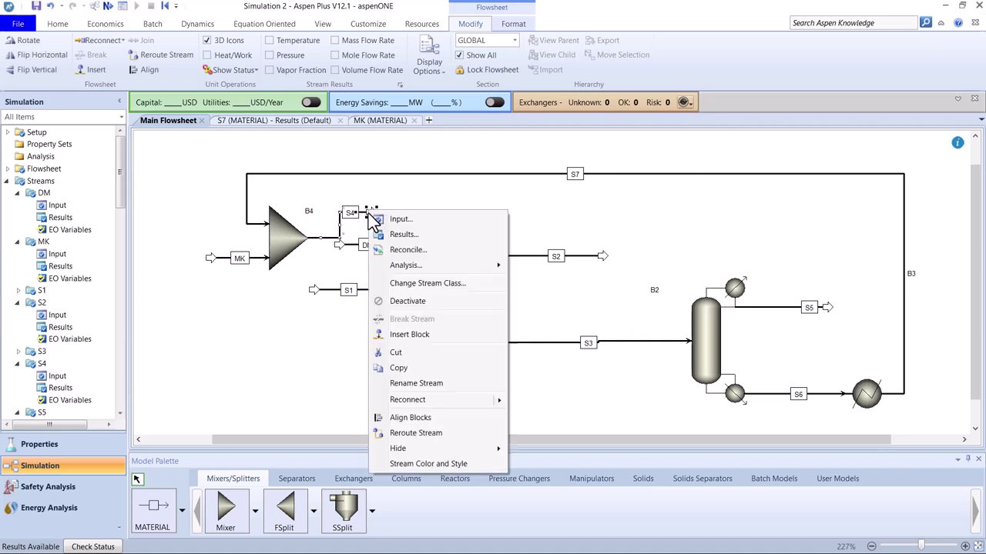
click(395, 246)
scroll(440, 387, down, 5)
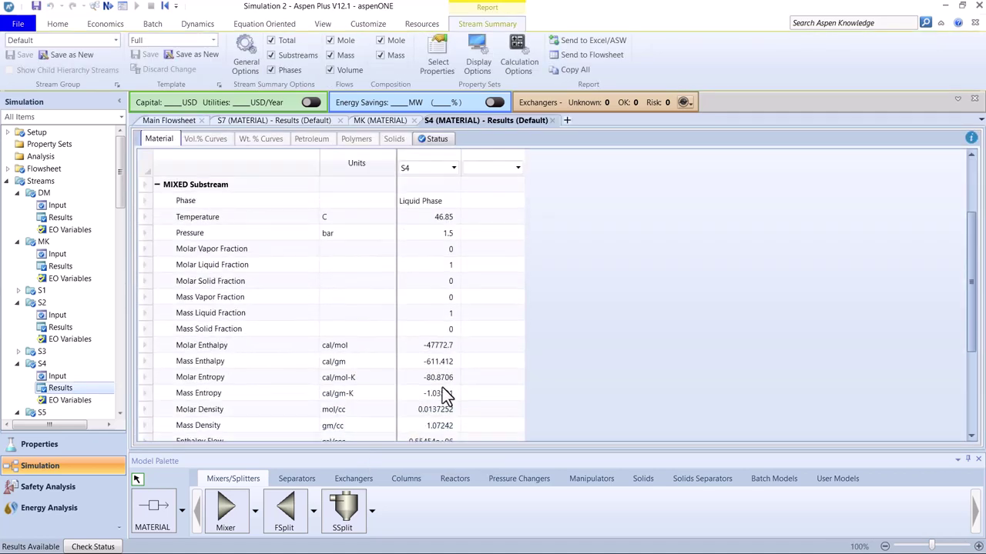
click(439, 391)
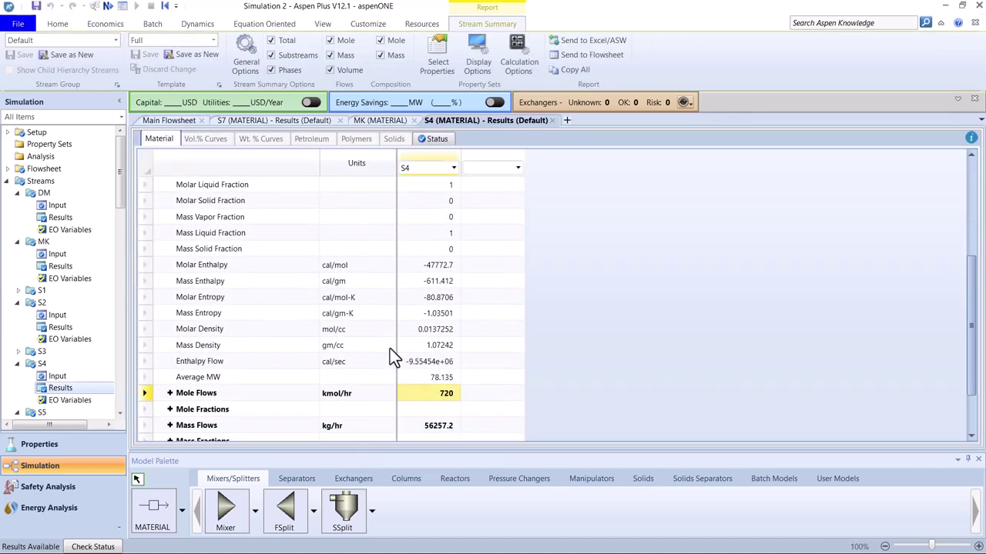
Close the S7, S4 and MK stream forms and delete solvent feed stream DM from the flowsheet
click(339, 121)
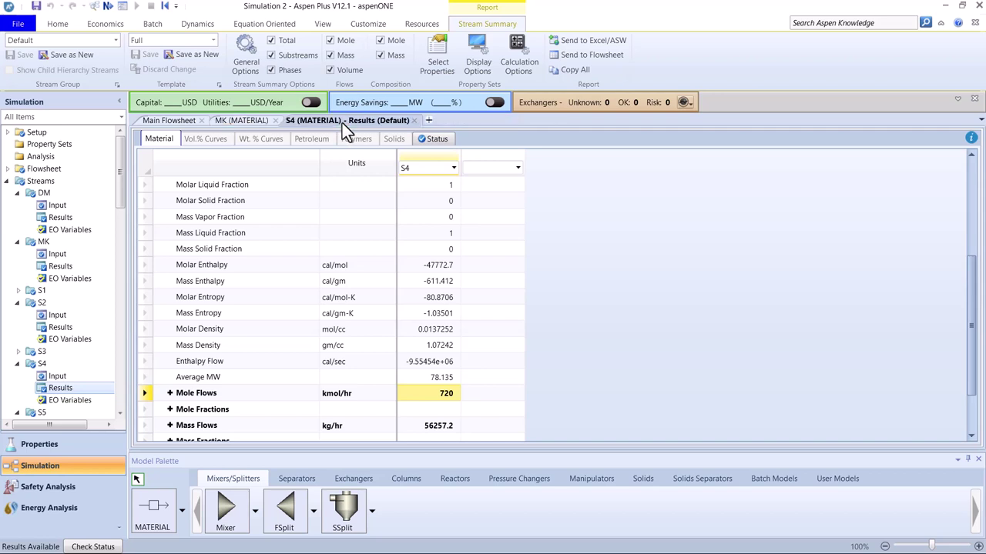
click(413, 121)
click(274, 121)
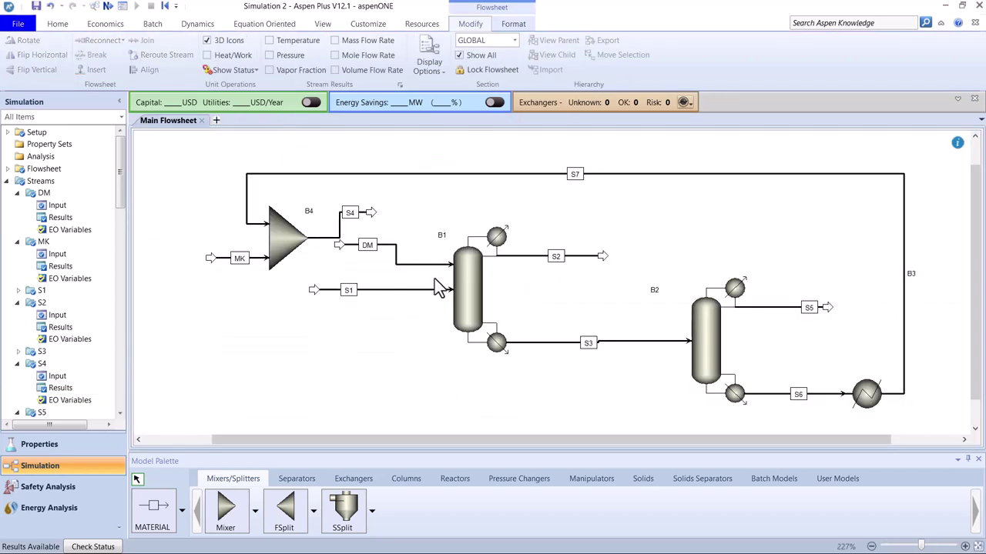
click(425, 267)
key(Delete)
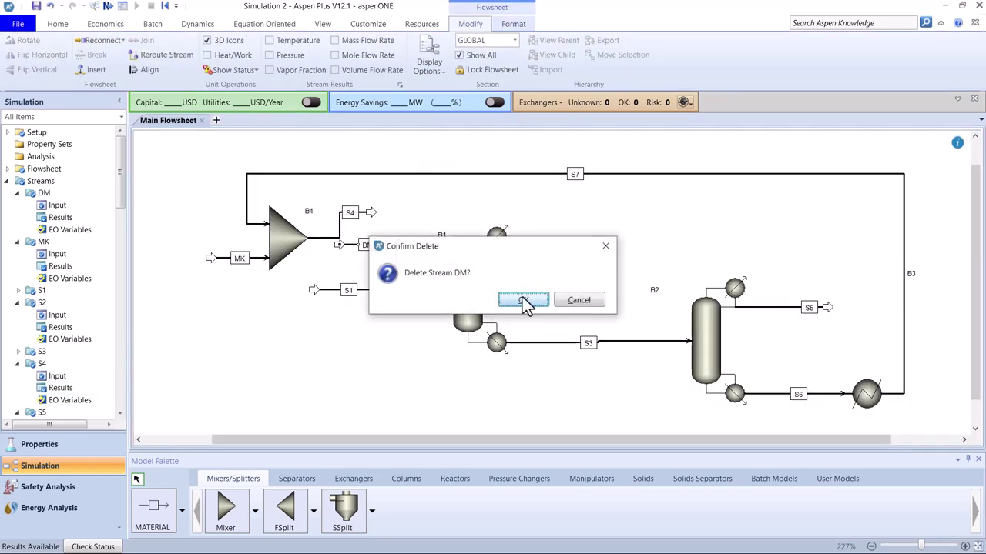
click(524, 302)
Reconnect the destination of mixer outlet stream S4 to the feed port of column B1
right_click(371, 212)
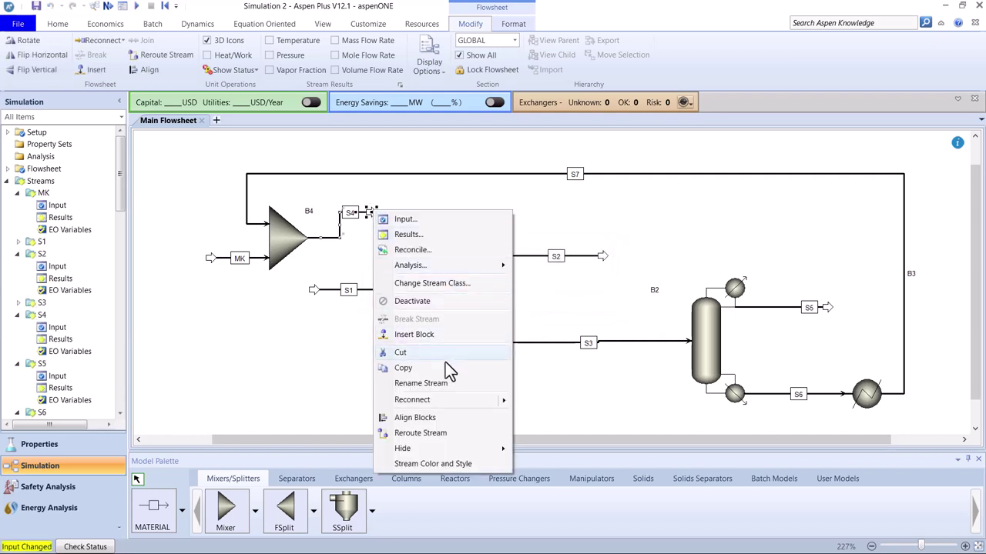
mouse_move(487, 401)
click(550, 402)
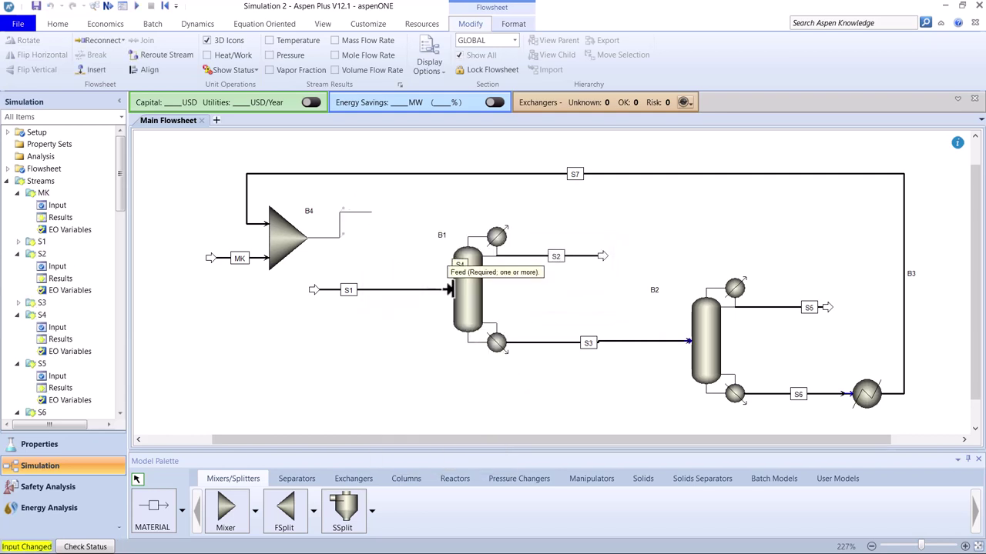
click(432, 264)
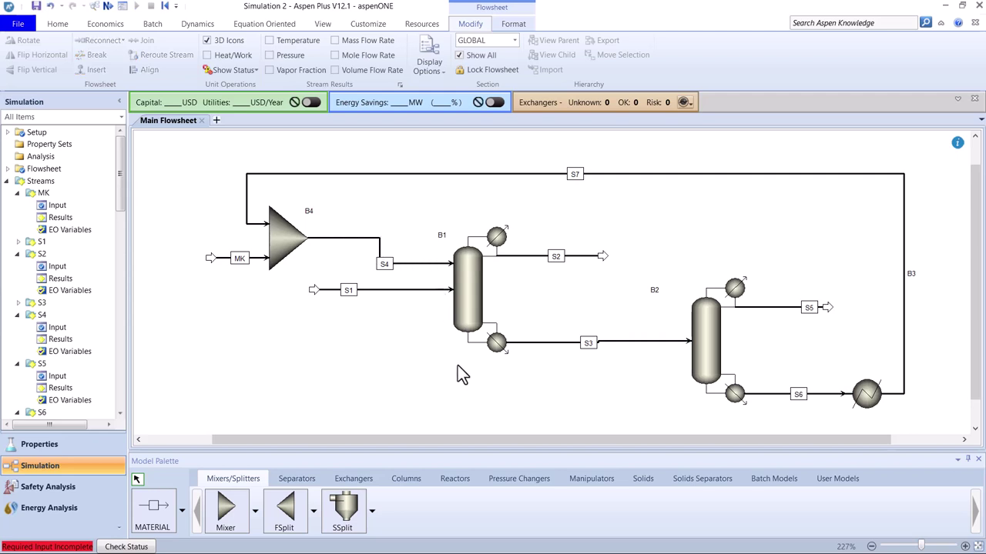
Set the feed stage of stream S4 in column B1 to 4, keeping the Above-Stage convention
click(107, 6)
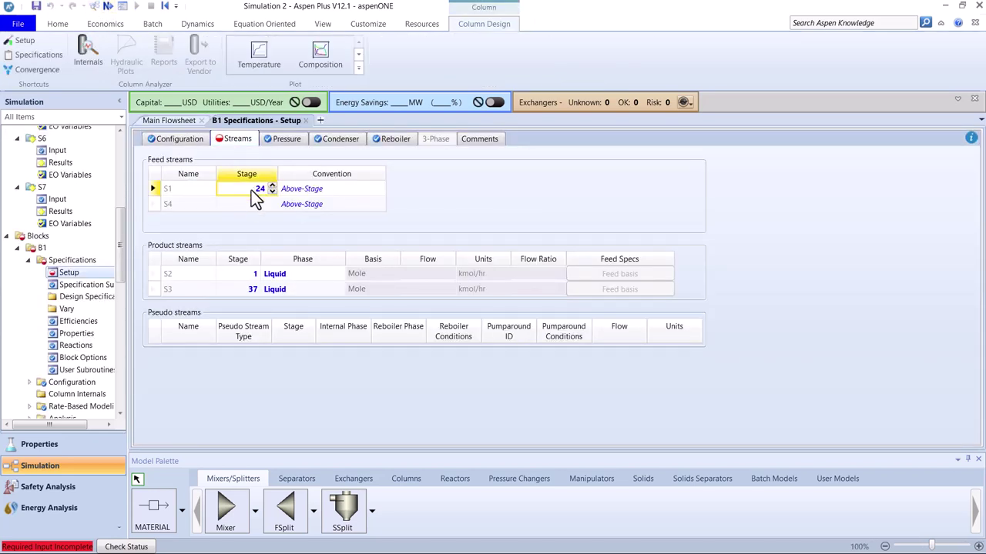
text(4)
key(Return)
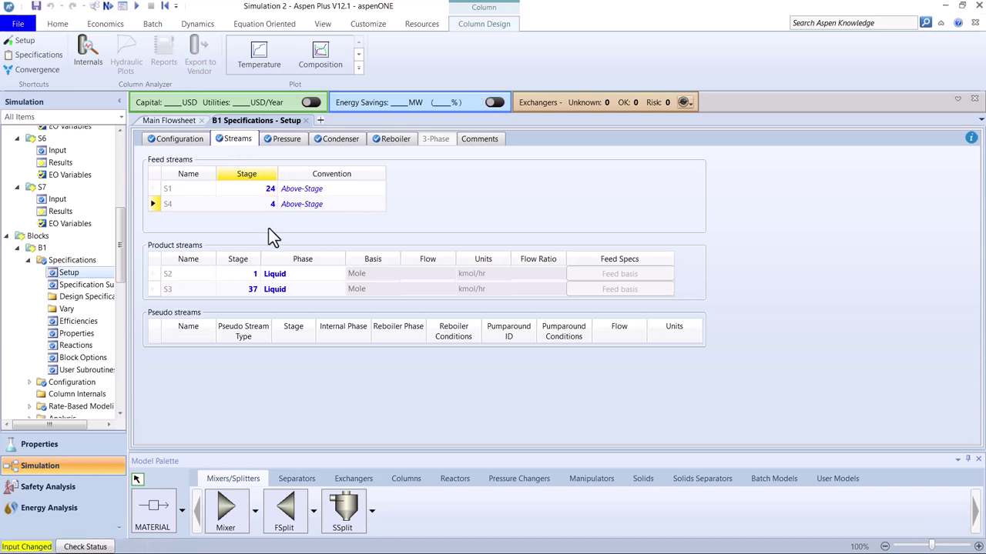
Run the closed recycle flowsheet and check the component mole fractions in the results of column B2's distillate stream S5
click(175, 124)
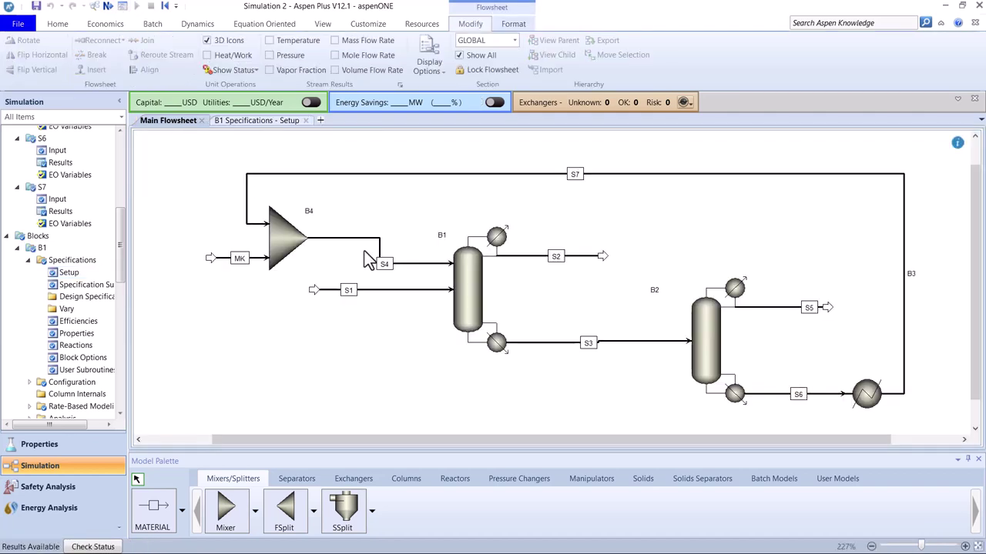
click(457, 163)
right_click(827, 307)
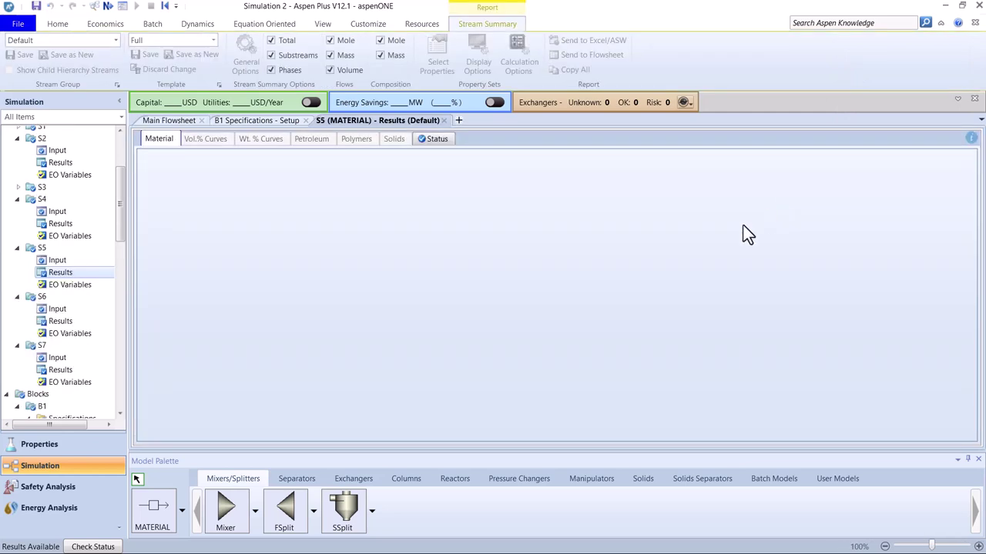
scroll(493, 316, down, 4)
scroll(358, 396, down, 3)
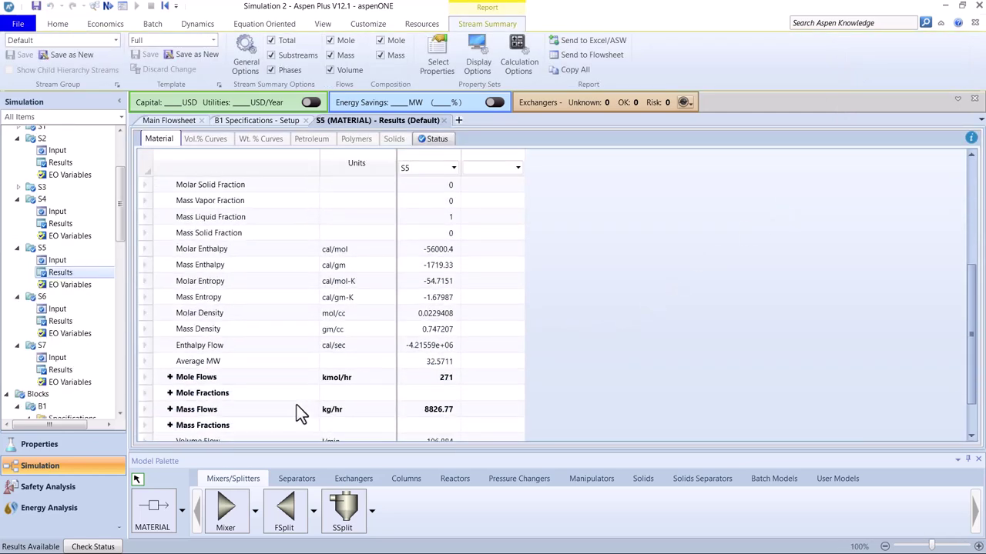
click(170, 362)
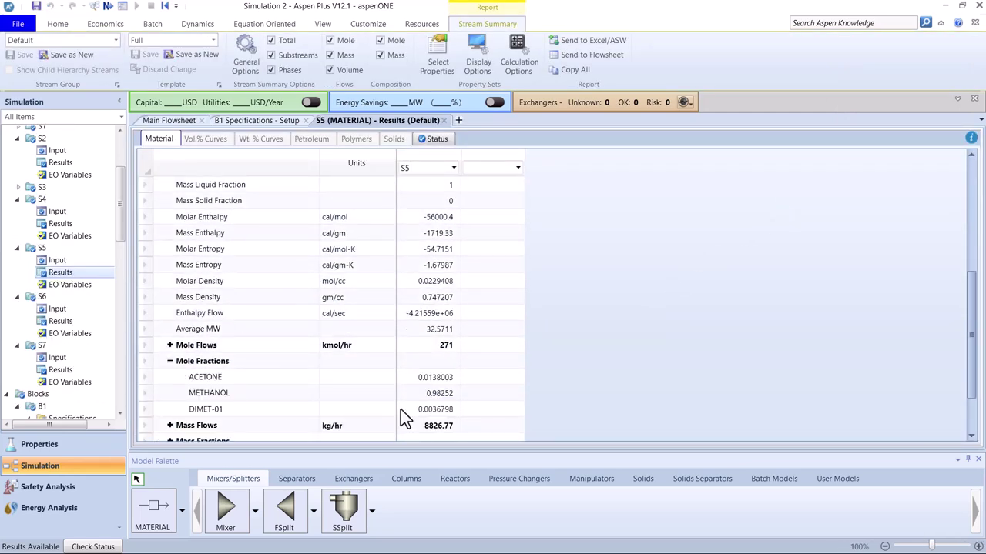
click(436, 379)
click(419, 393)
click(258, 394)
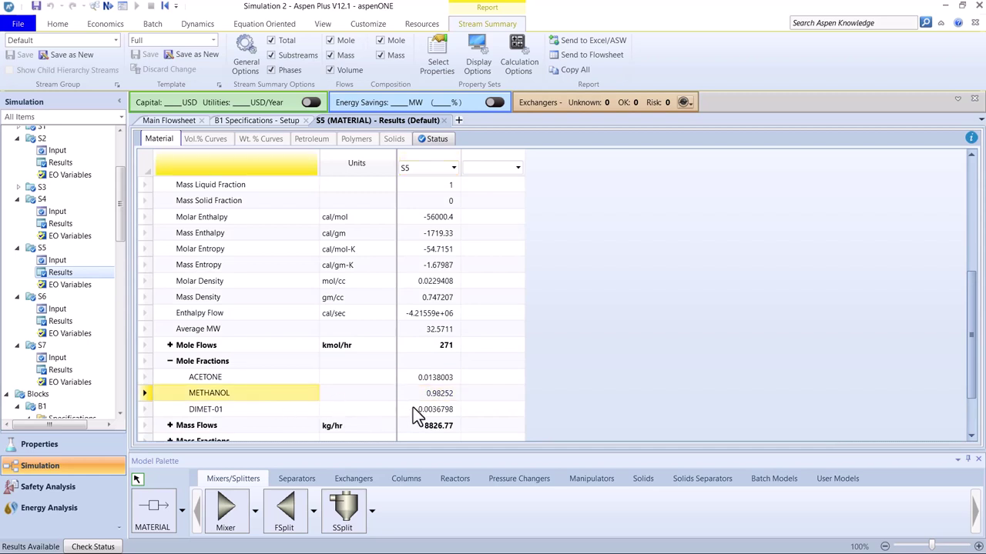
click(431, 398)
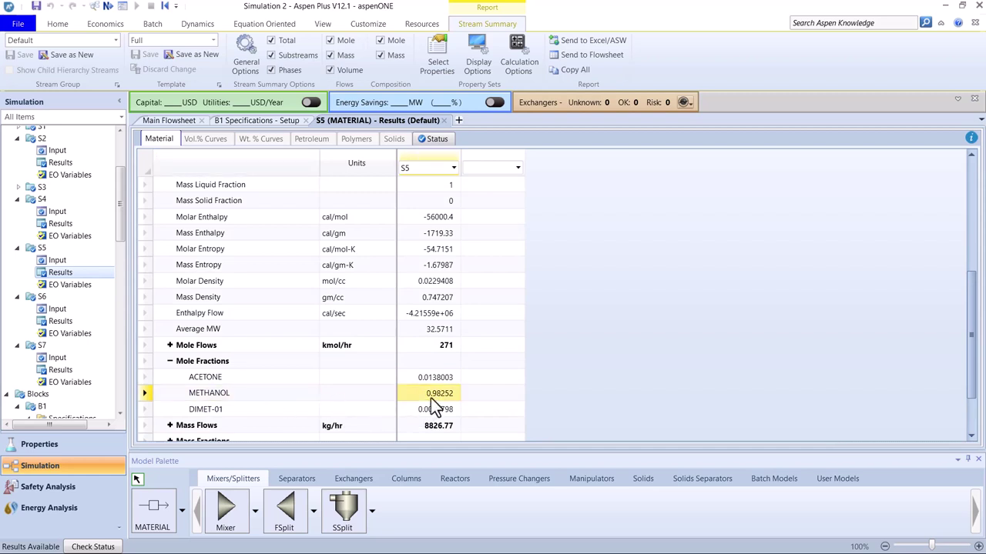
Close the S5 results and check the component mole fractions in the results of column B1's distillate stream S2
click(444, 121)
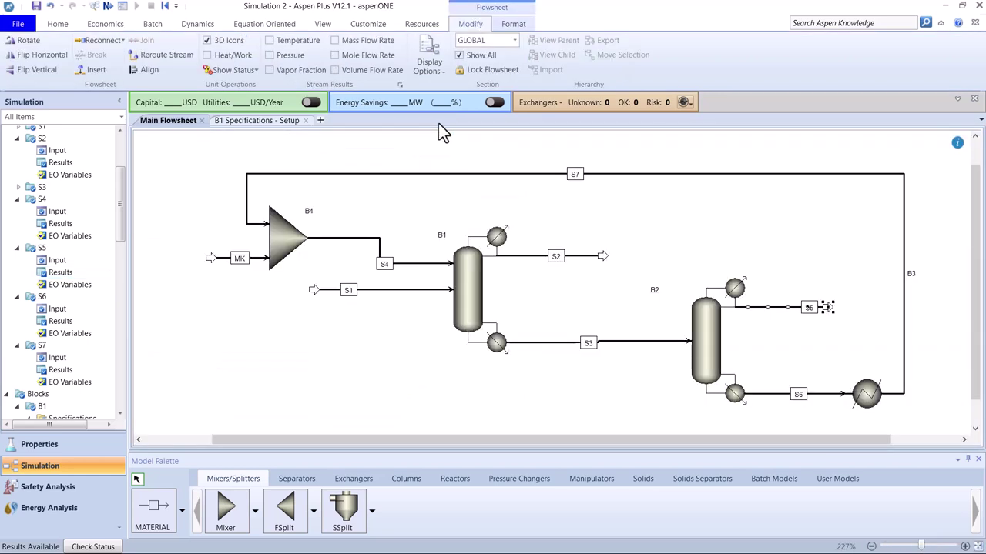
right_click(602, 256)
click(638, 280)
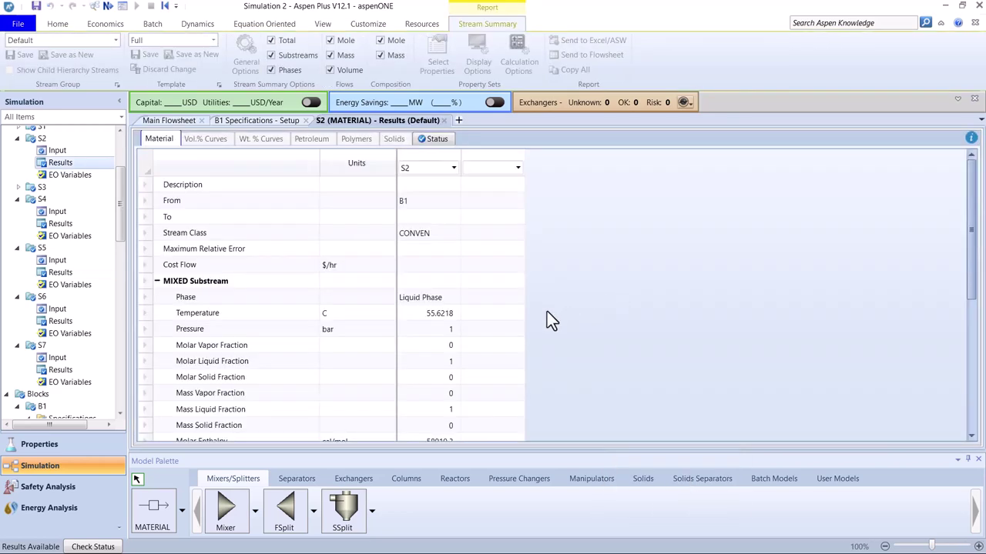
scroll(396, 368, down, 4)
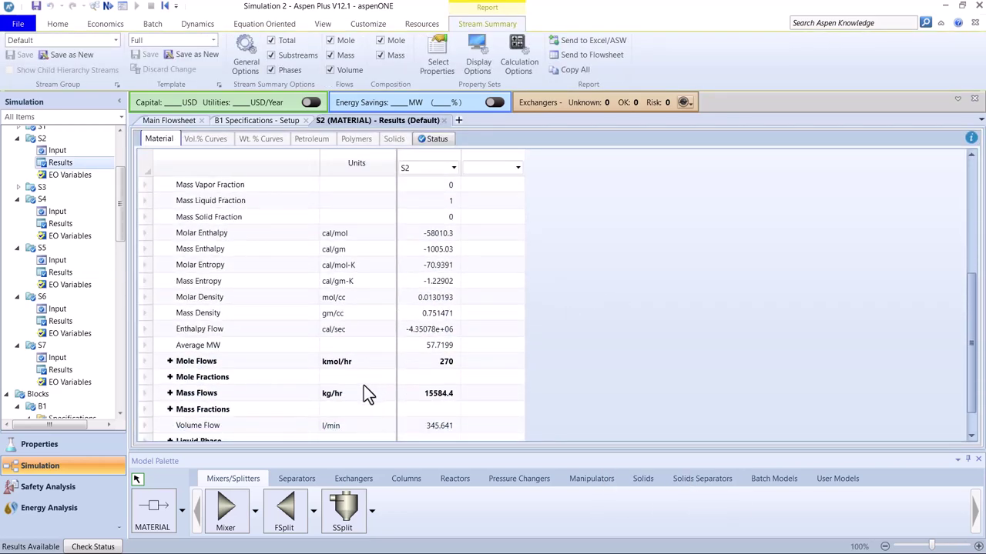
click(173, 379)
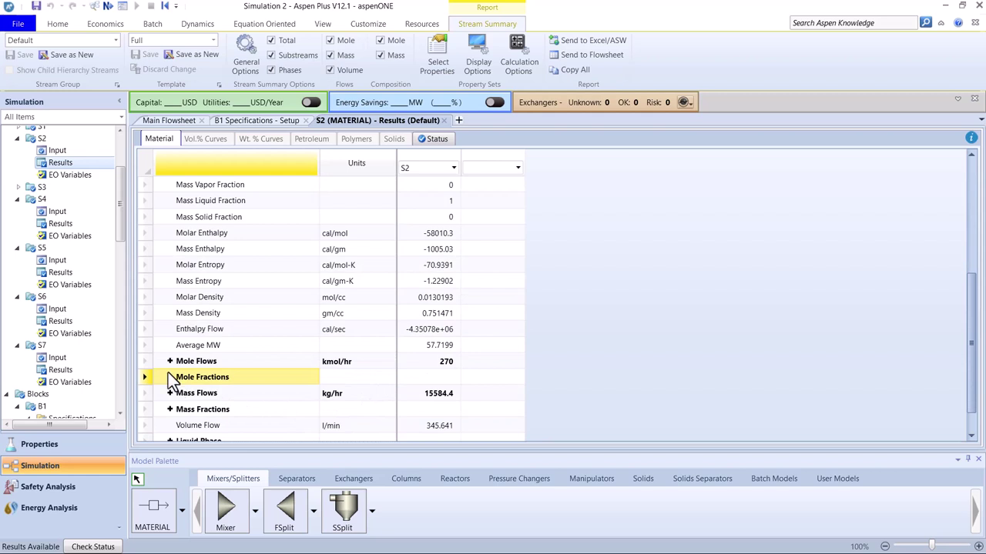
click(171, 377)
scroll(358, 351, down, 2)
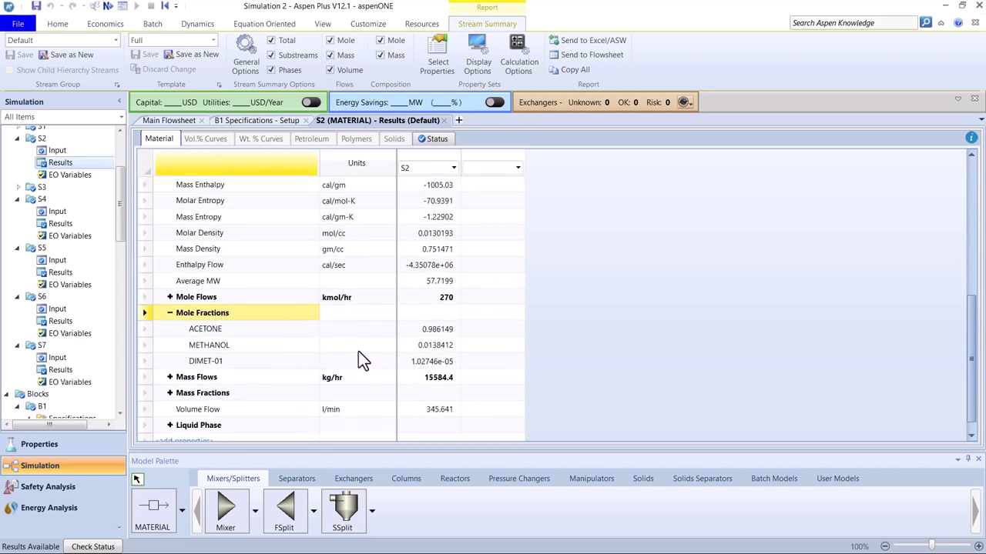
click(260, 333)
click(430, 333)
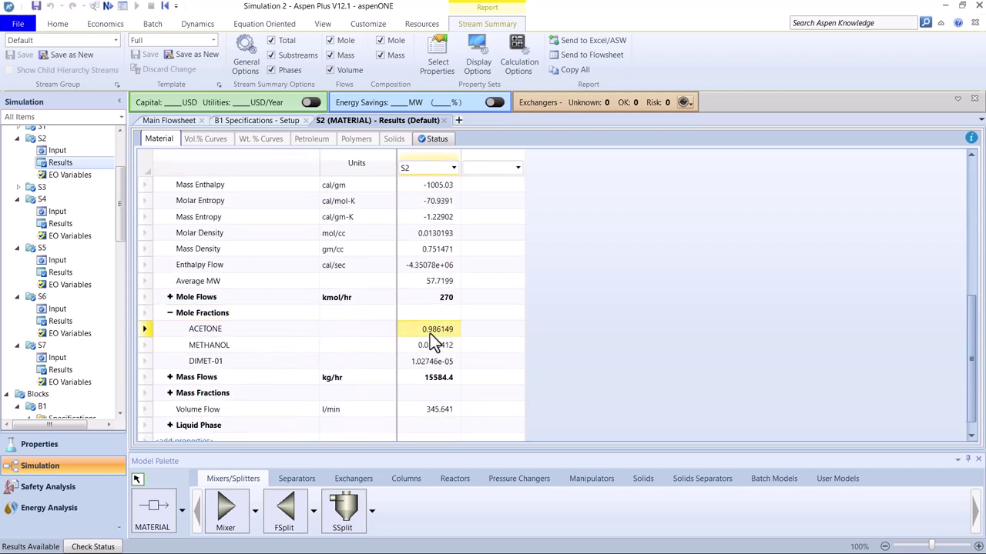
click(422, 361)
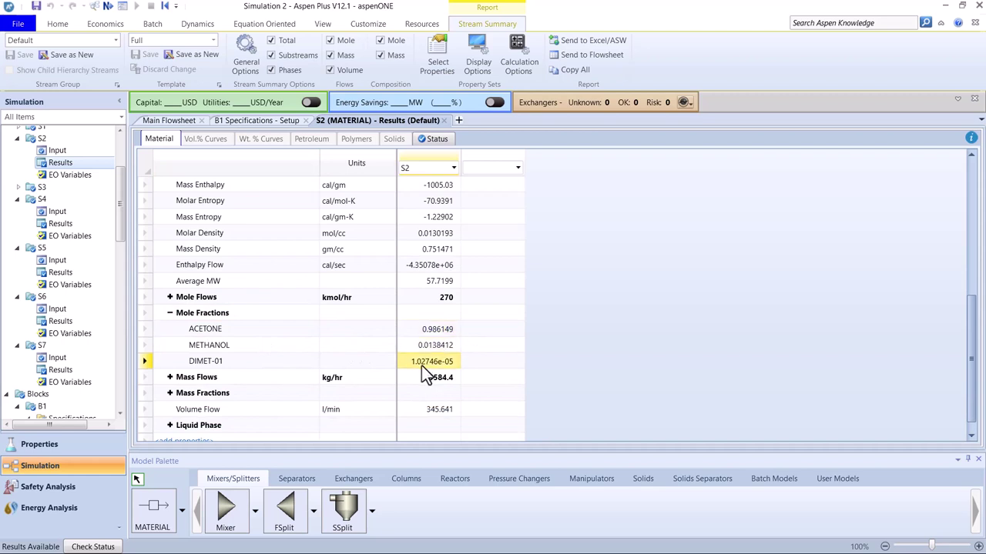
Check the acetone mass fraction in stream S2, and close the S2 results and B1 setup forms
click(170, 394)
scroll(215, 373, down, 1)
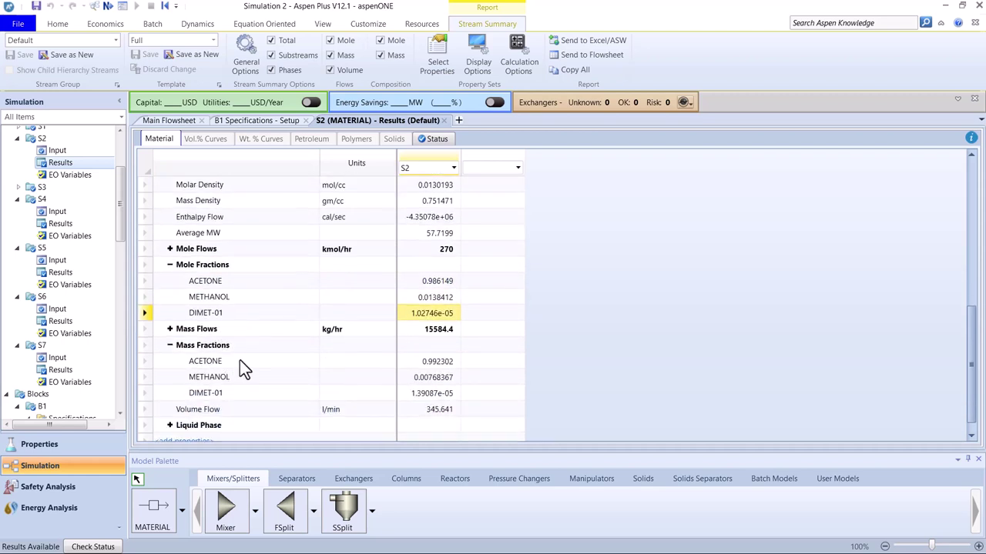
click(438, 362)
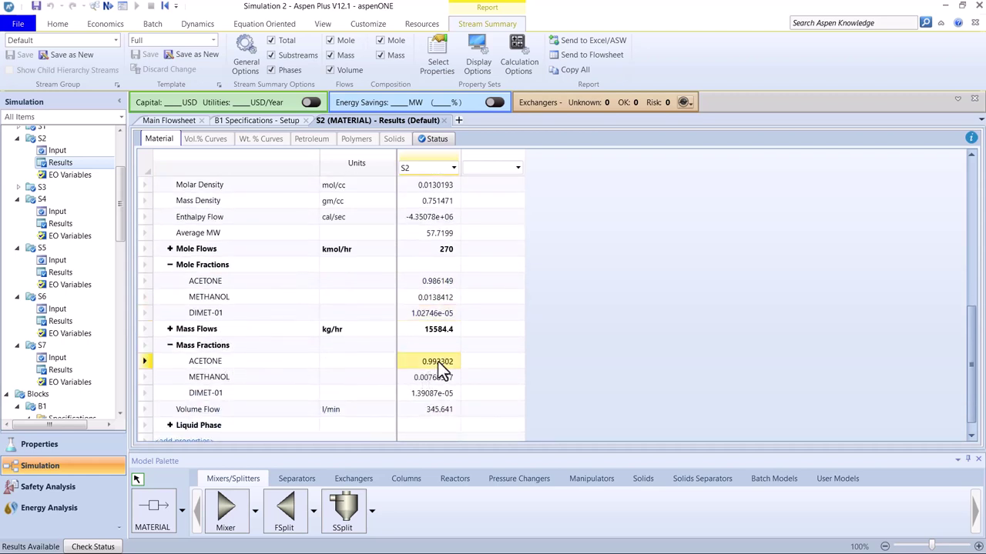
click(445, 120)
click(305, 120)
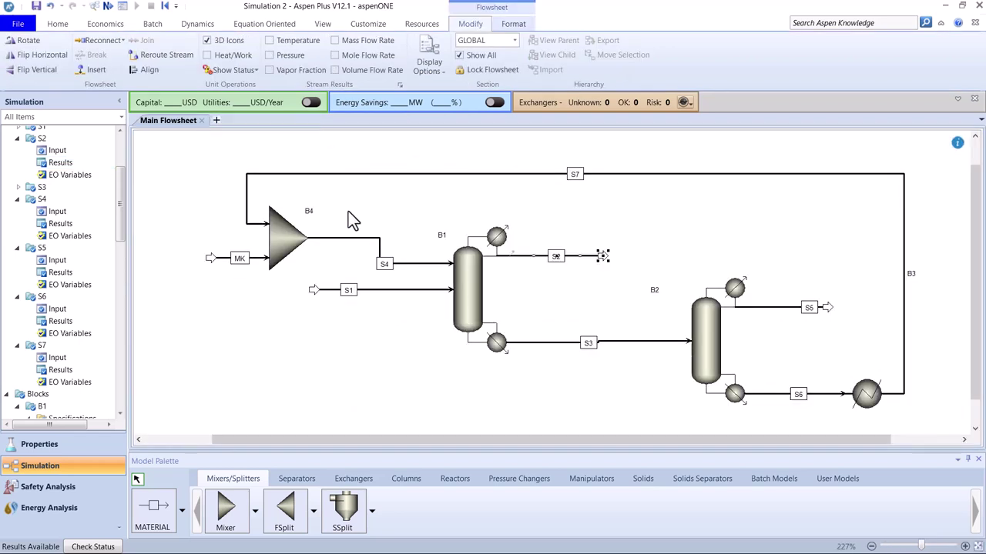
Set the mole reflux ratio of column B1 to 1 and rerun the flowsheet
click(471, 302)
double_click(471, 302)
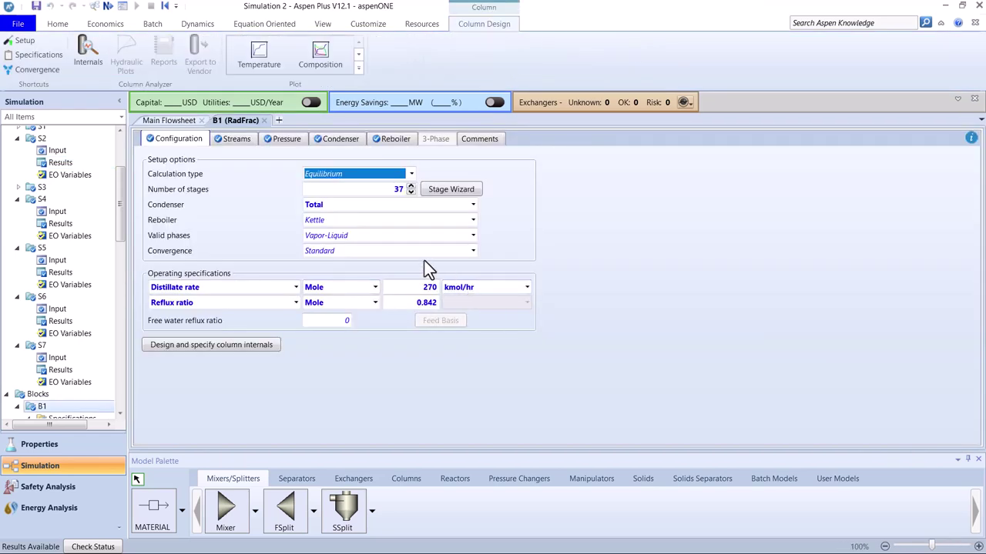
click(415, 303)
text(11)
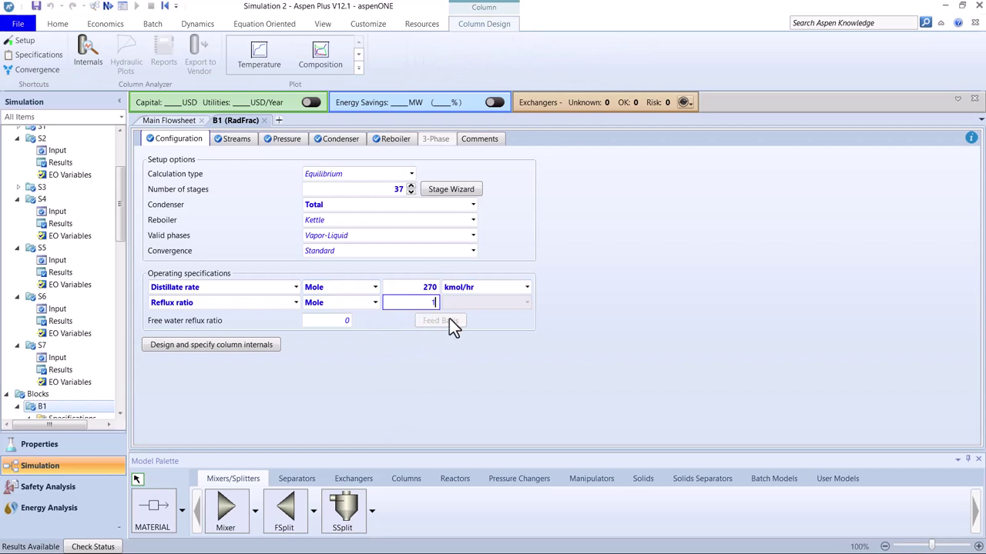
key(Return)
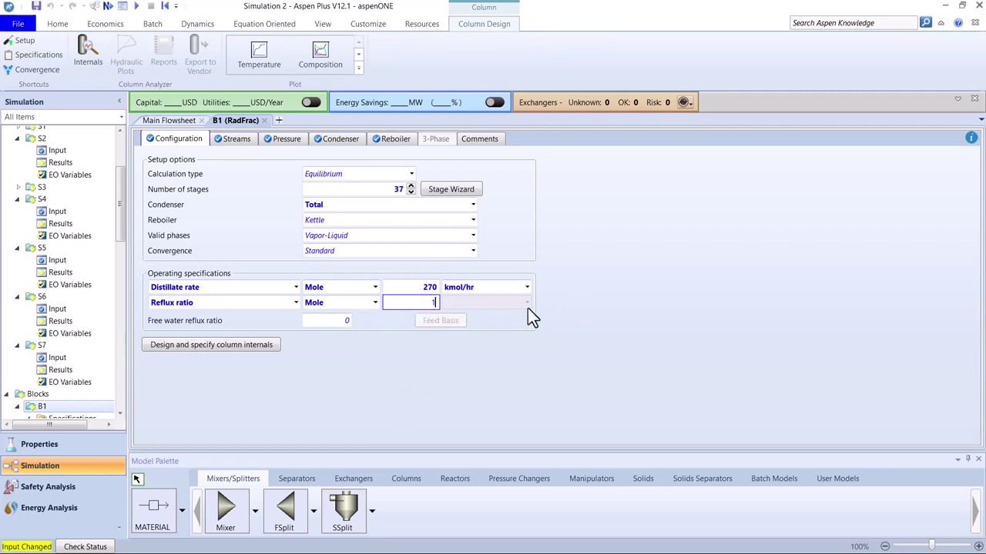
key(Return)
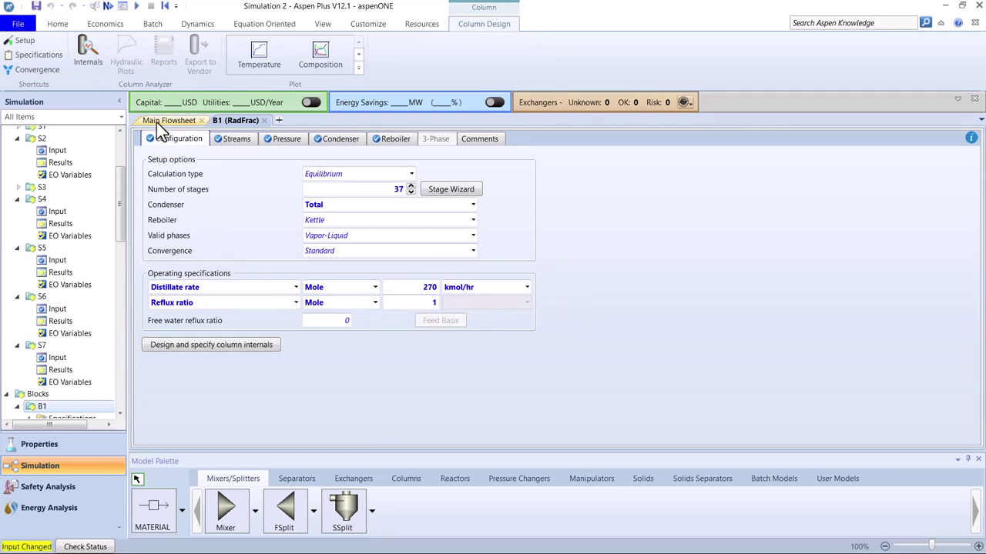
click(158, 122)
key(F5)
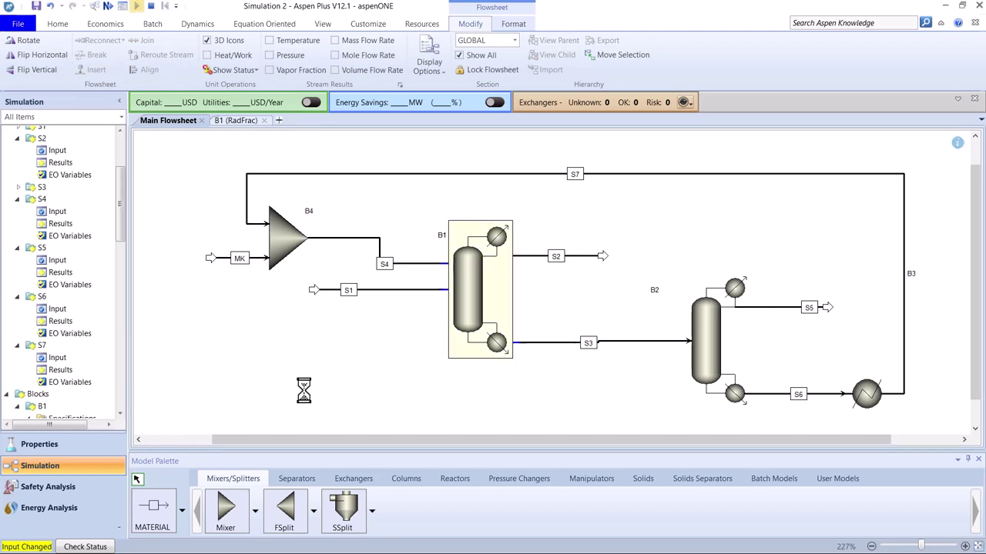
Check the acetone mole fraction in the recalculated results of distillate stream S2, and close column B1's form
right_click(605, 259)
click(640, 276)
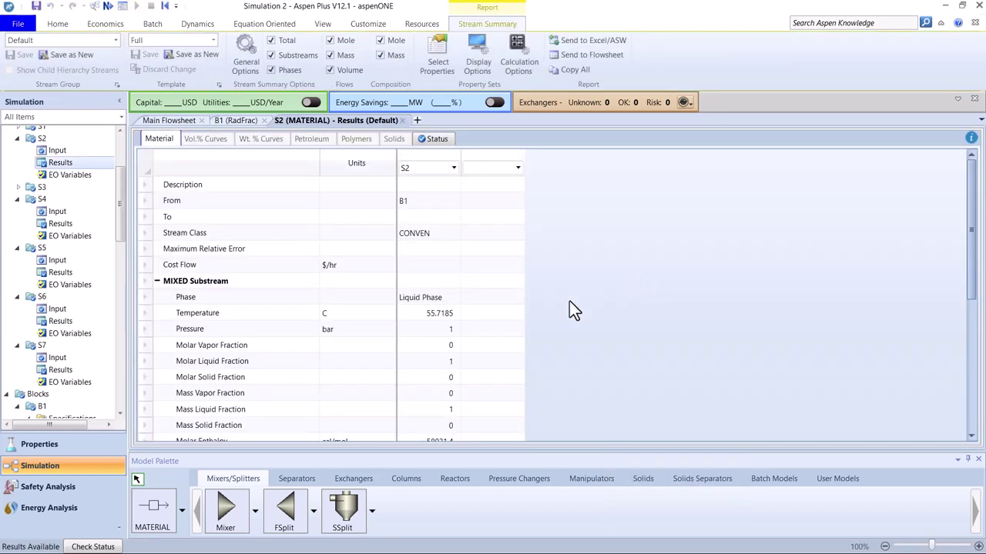
scroll(408, 350, down, 4)
scroll(408, 362, down, 1)
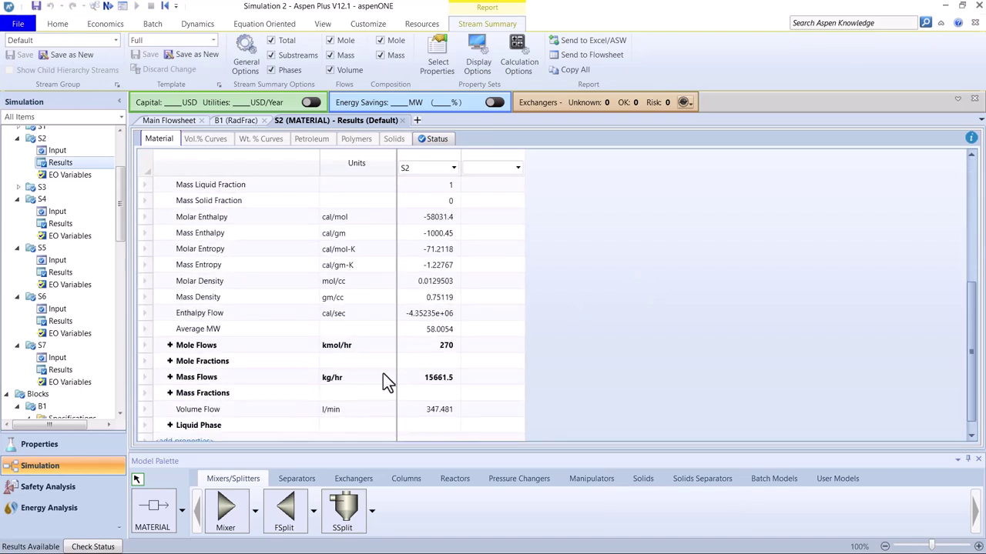
click(166, 367)
click(170, 362)
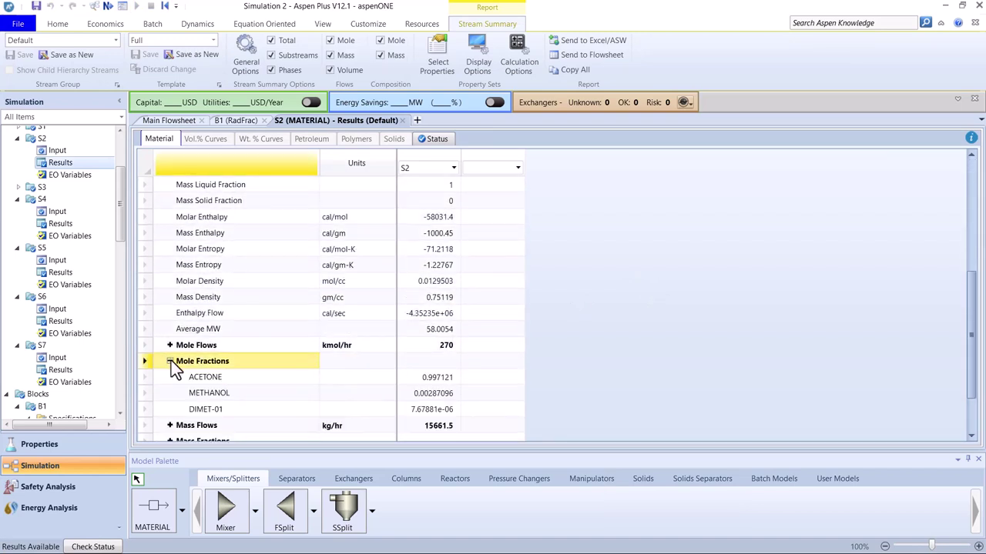
click(435, 379)
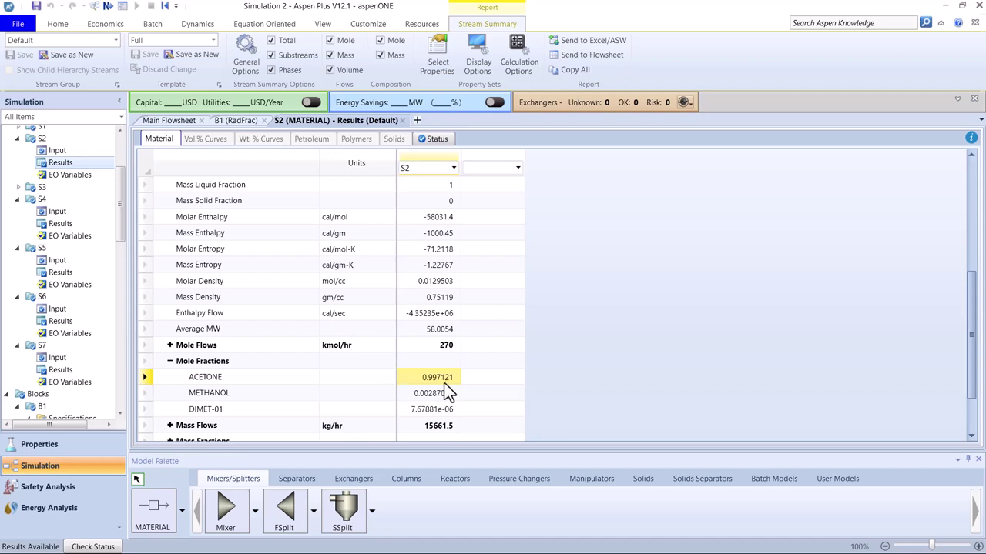
click(255, 121)
click(264, 121)
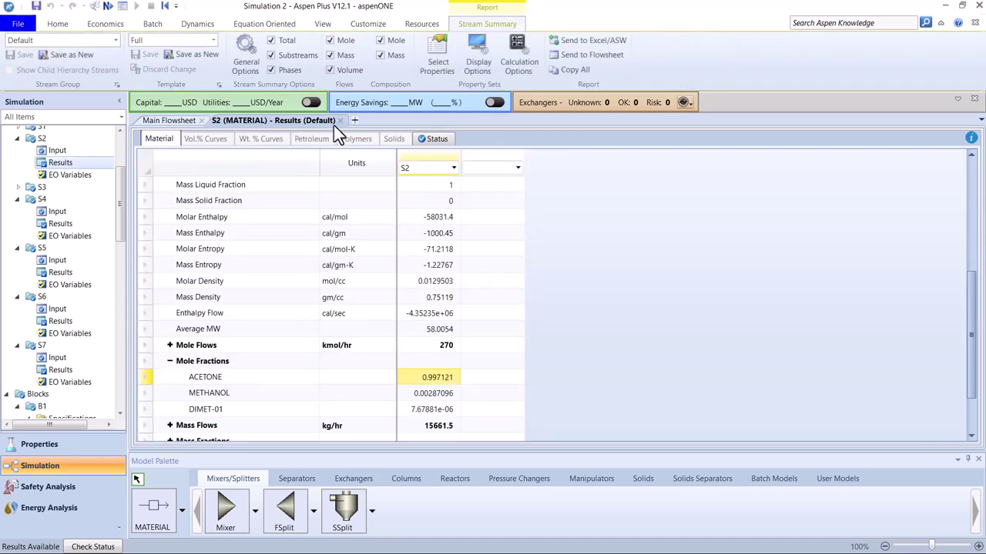